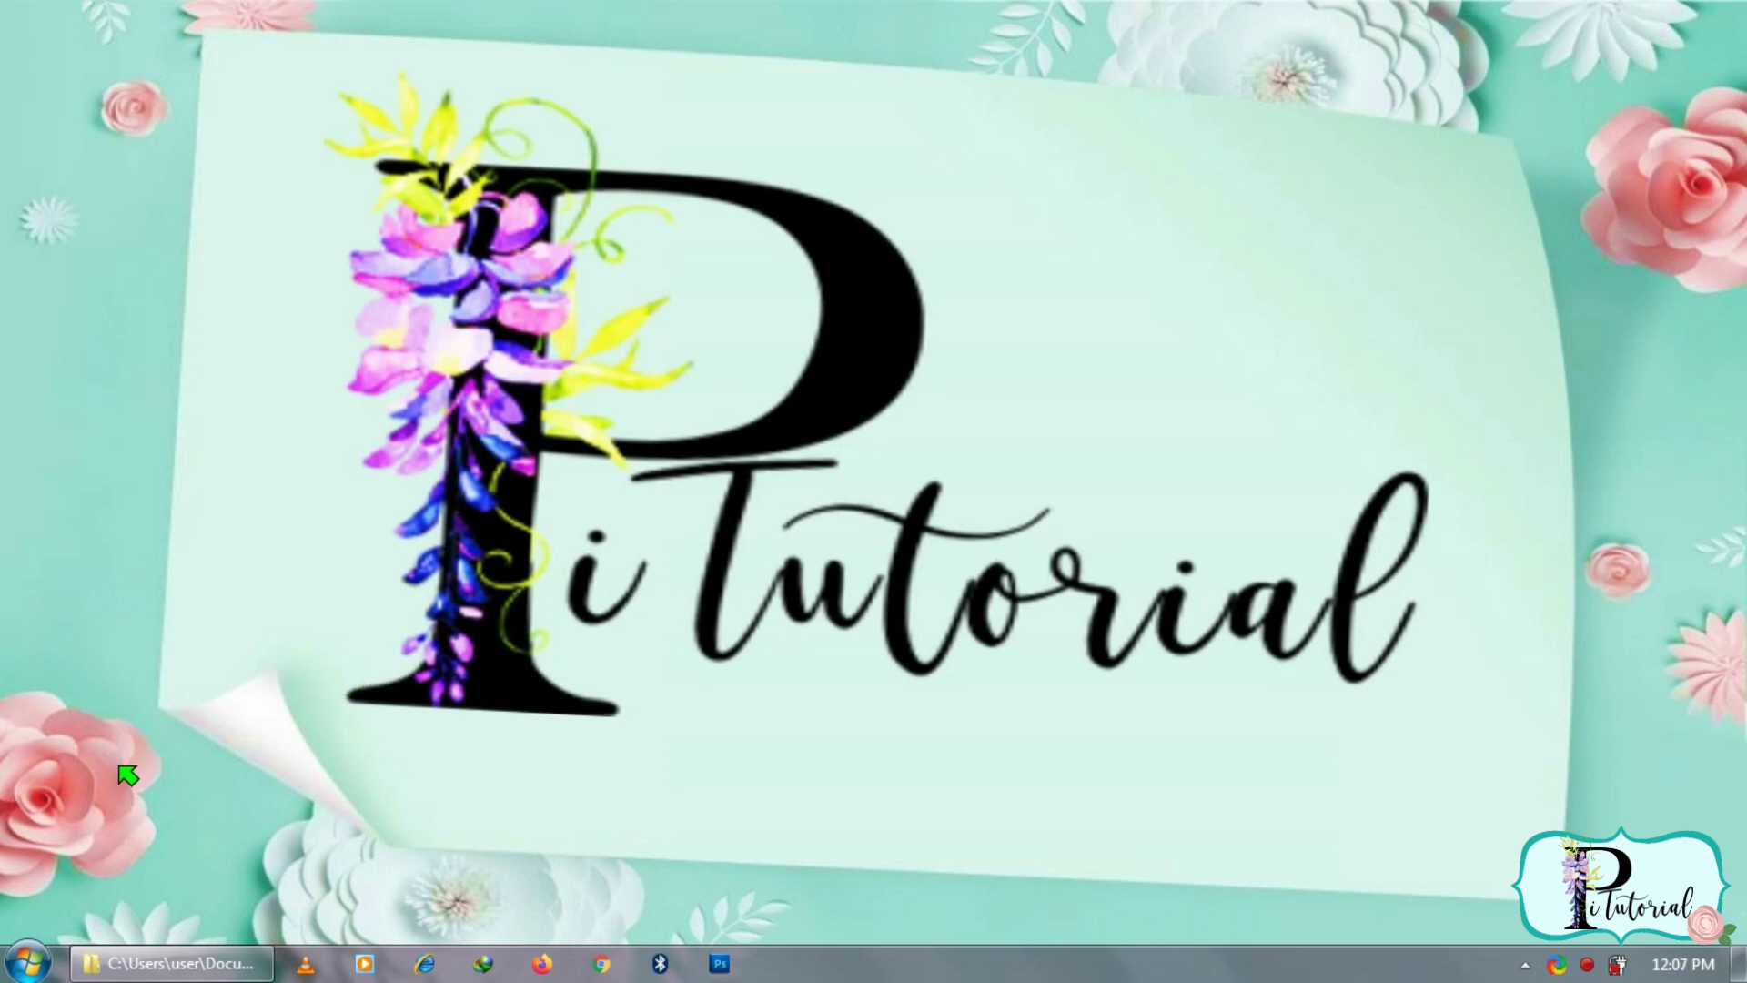
Step: Open the input language settings under Control Panel's Region and Language, Keyboards and Languages
click(27, 963)
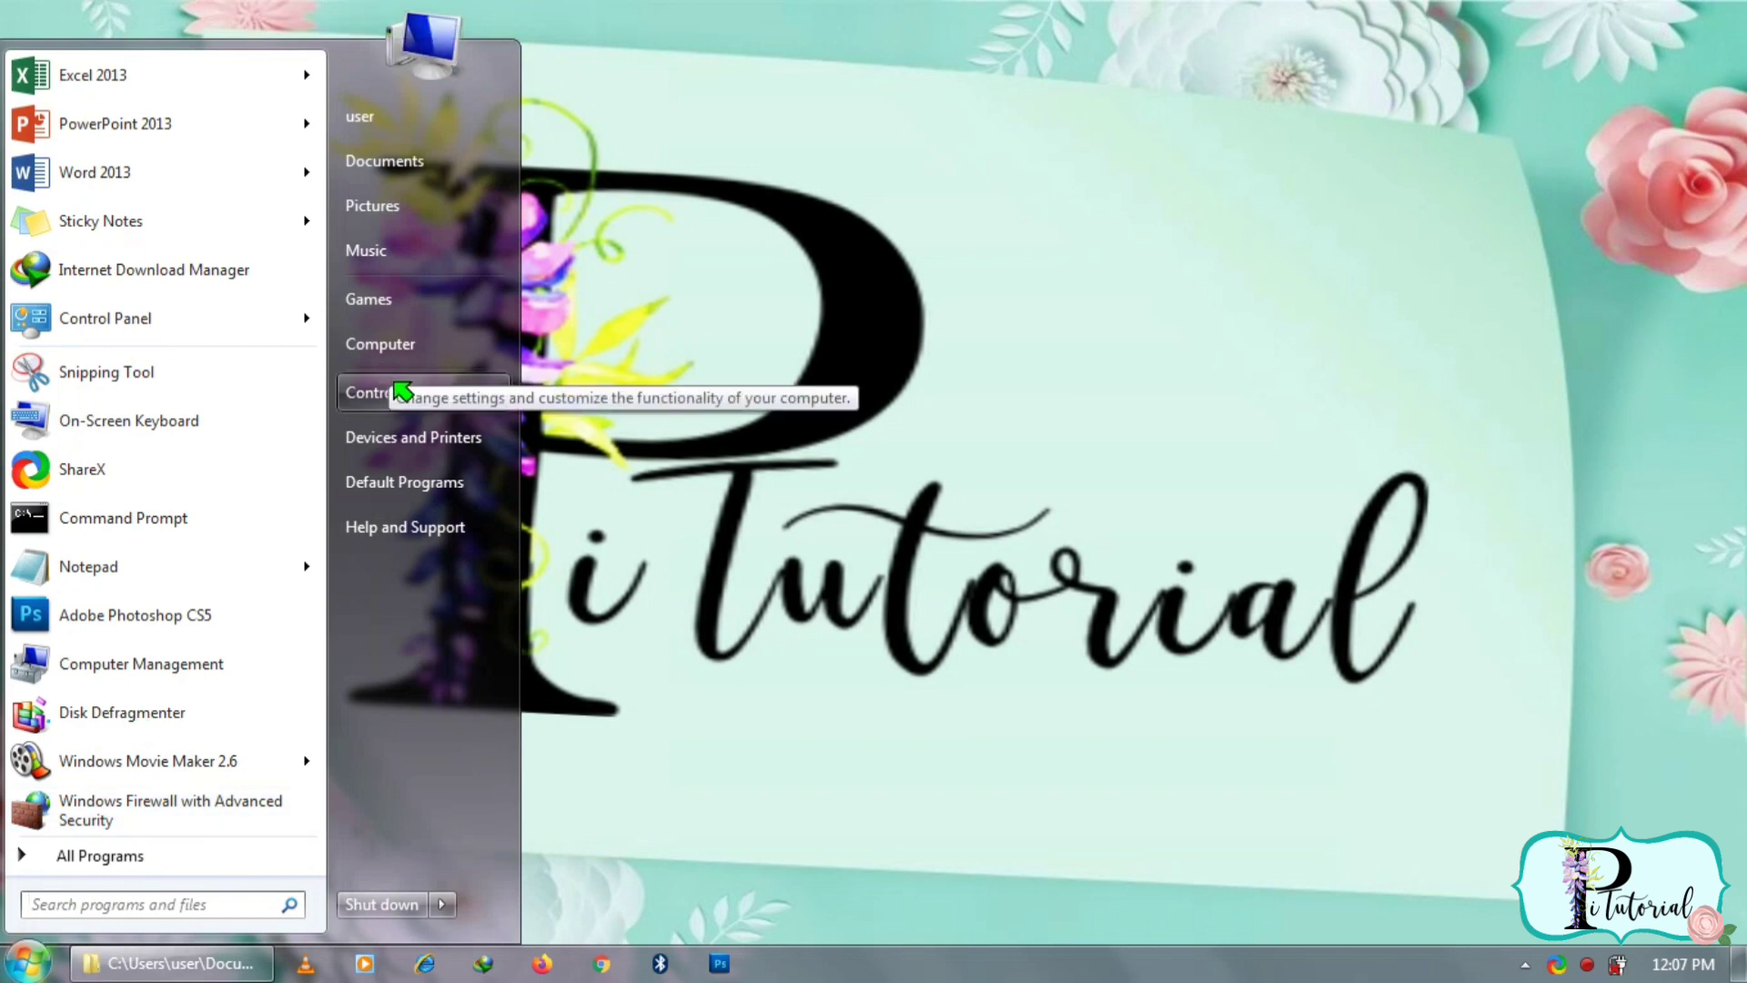
click(401, 391)
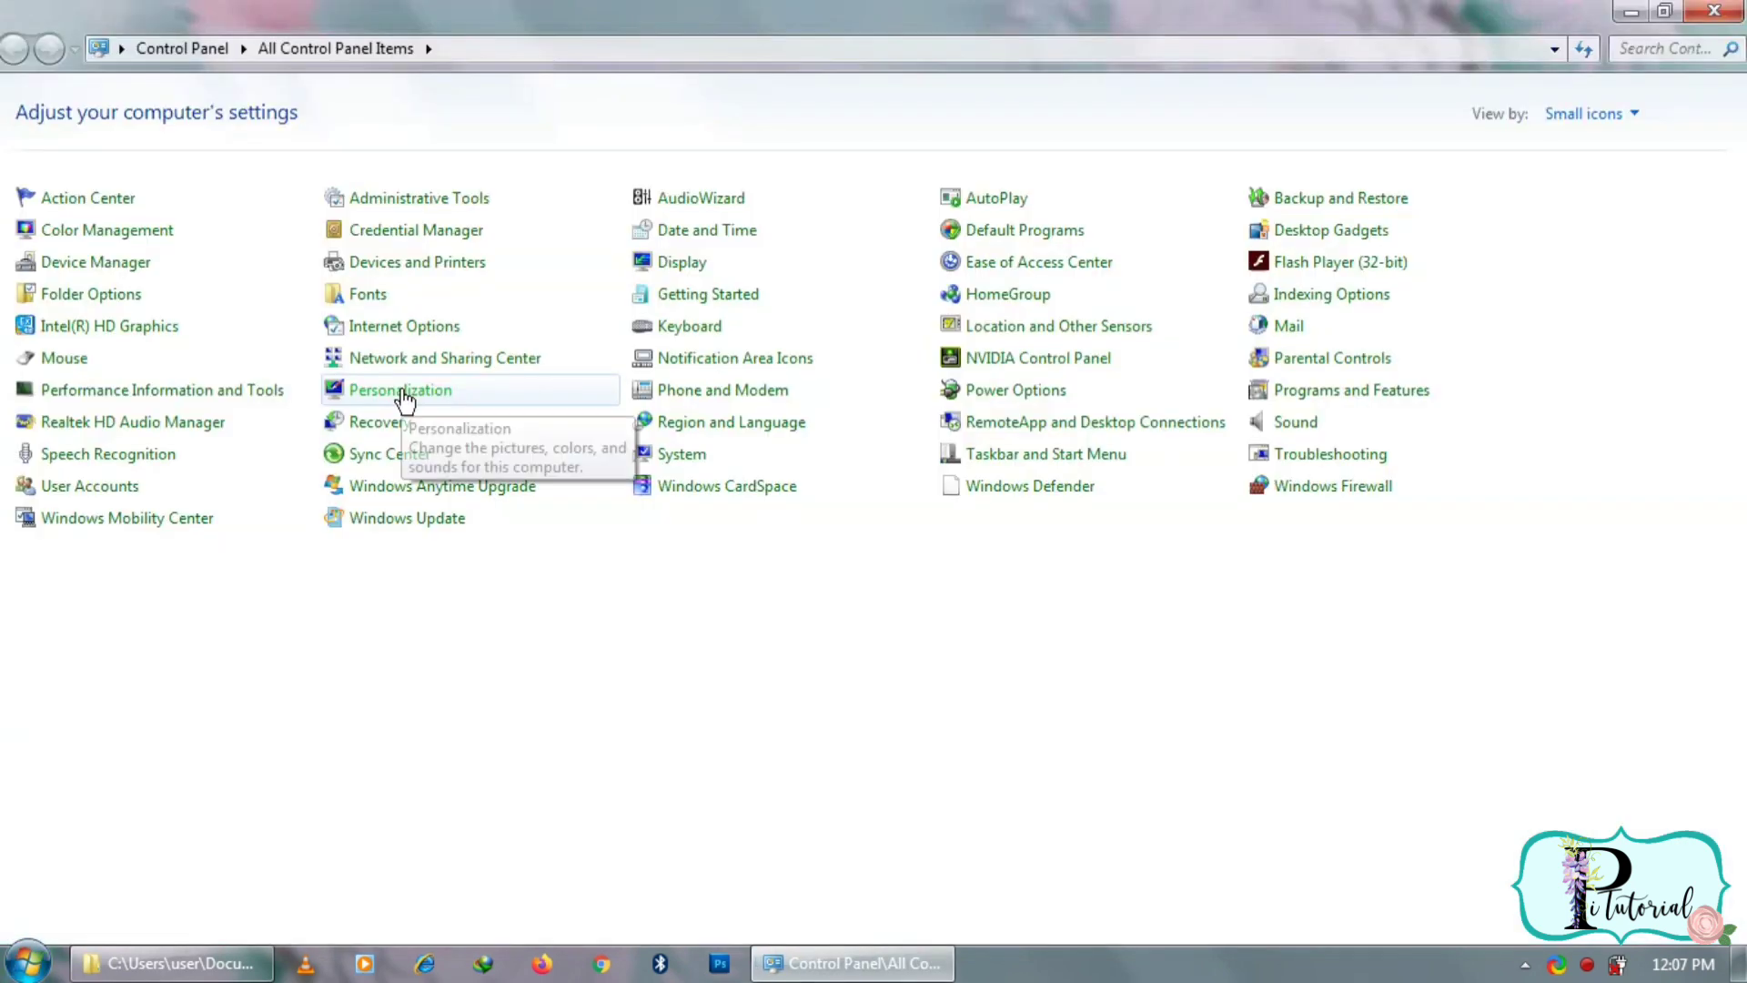
click(755, 423)
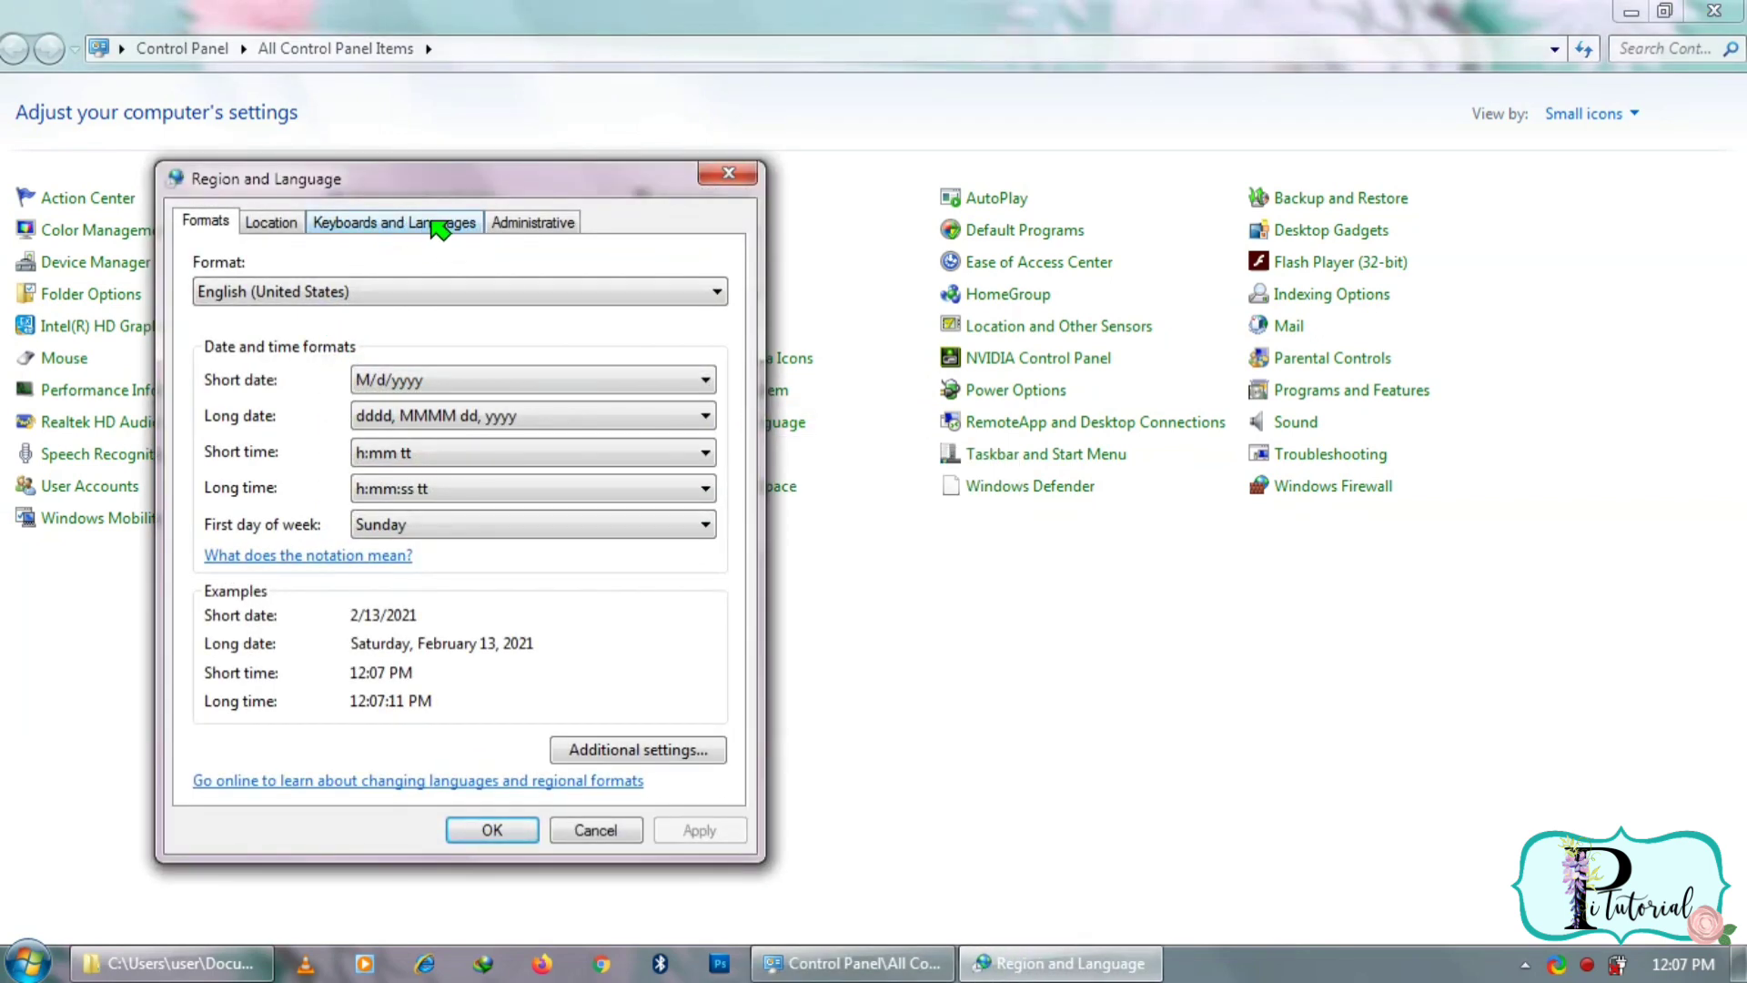
click(438, 227)
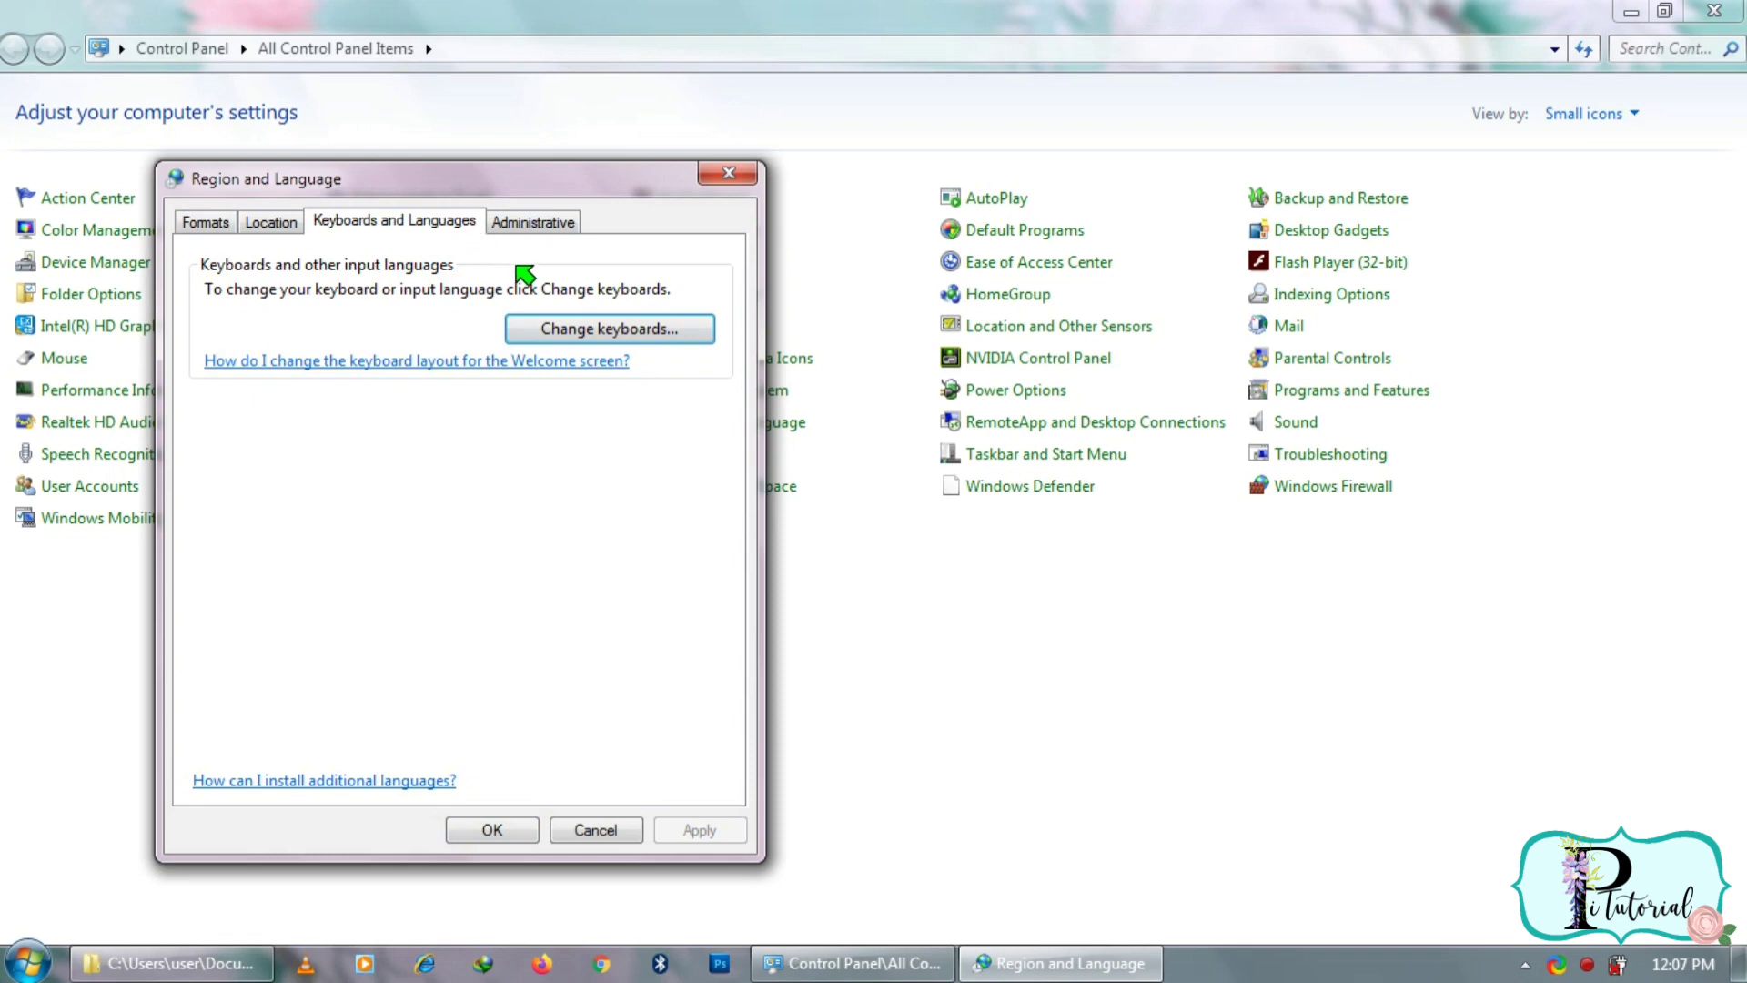
click(582, 328)
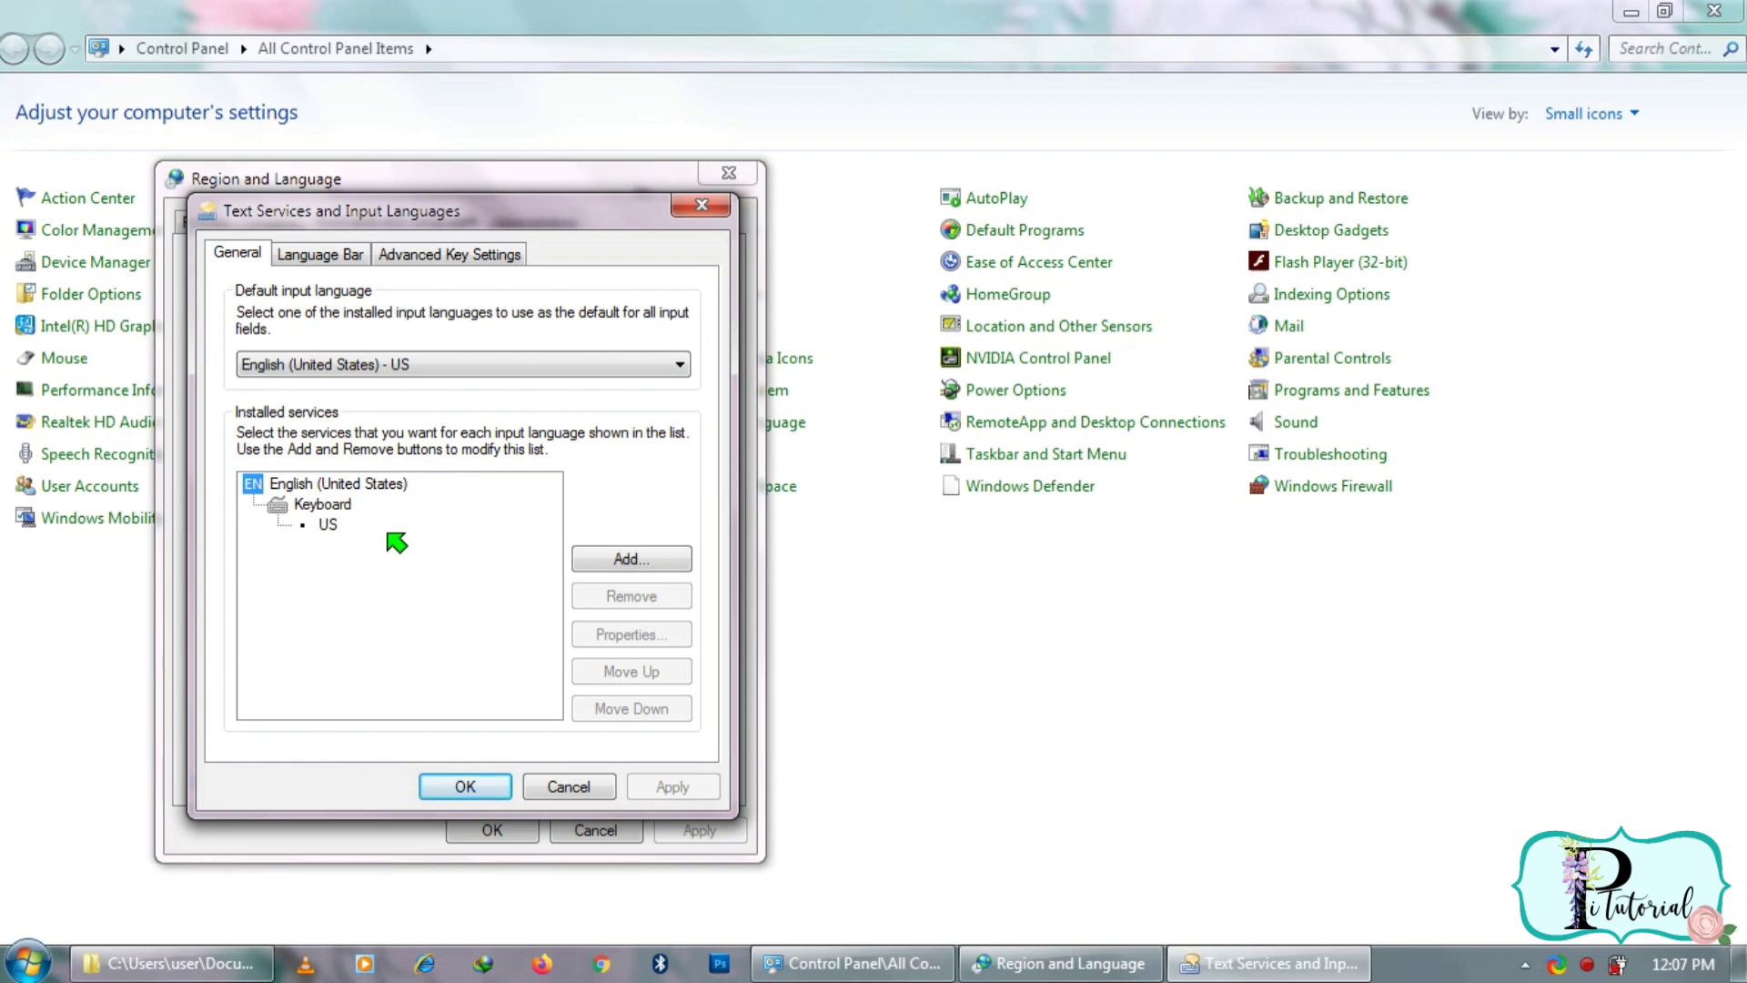
Step: Add Arabic (Syria) with the Arabic (101) keyboard, apply, and close the dialogs
click(590, 561)
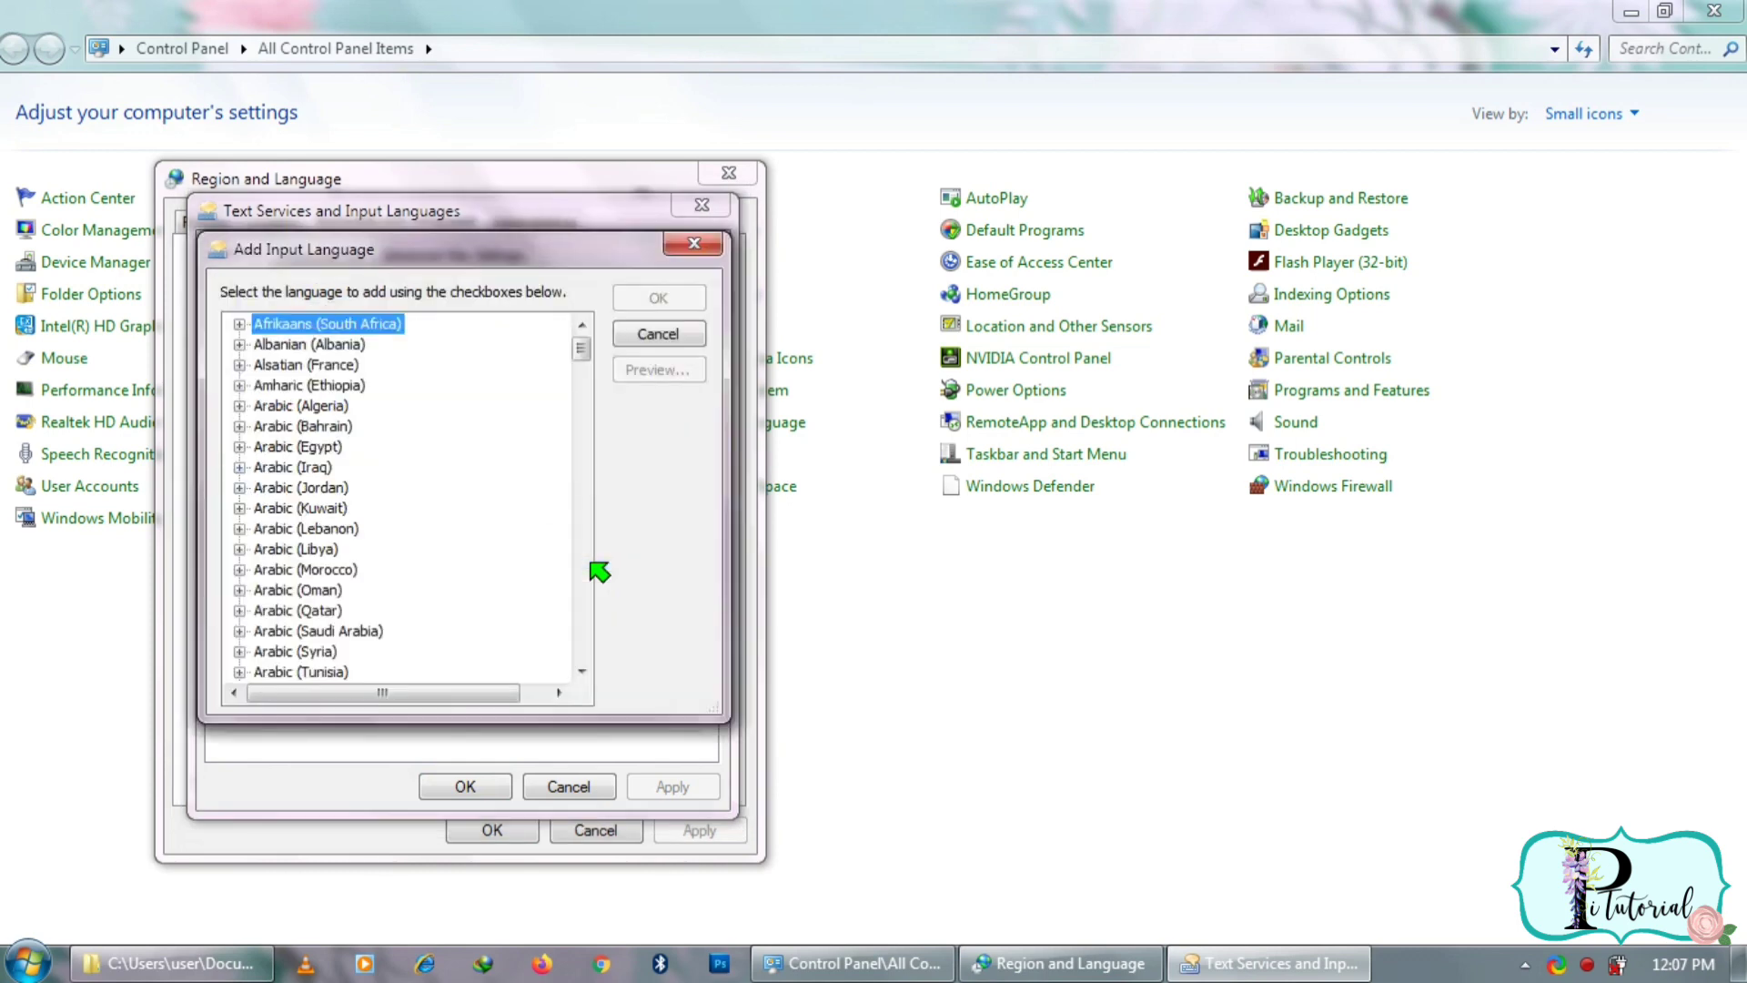
click(347, 633)
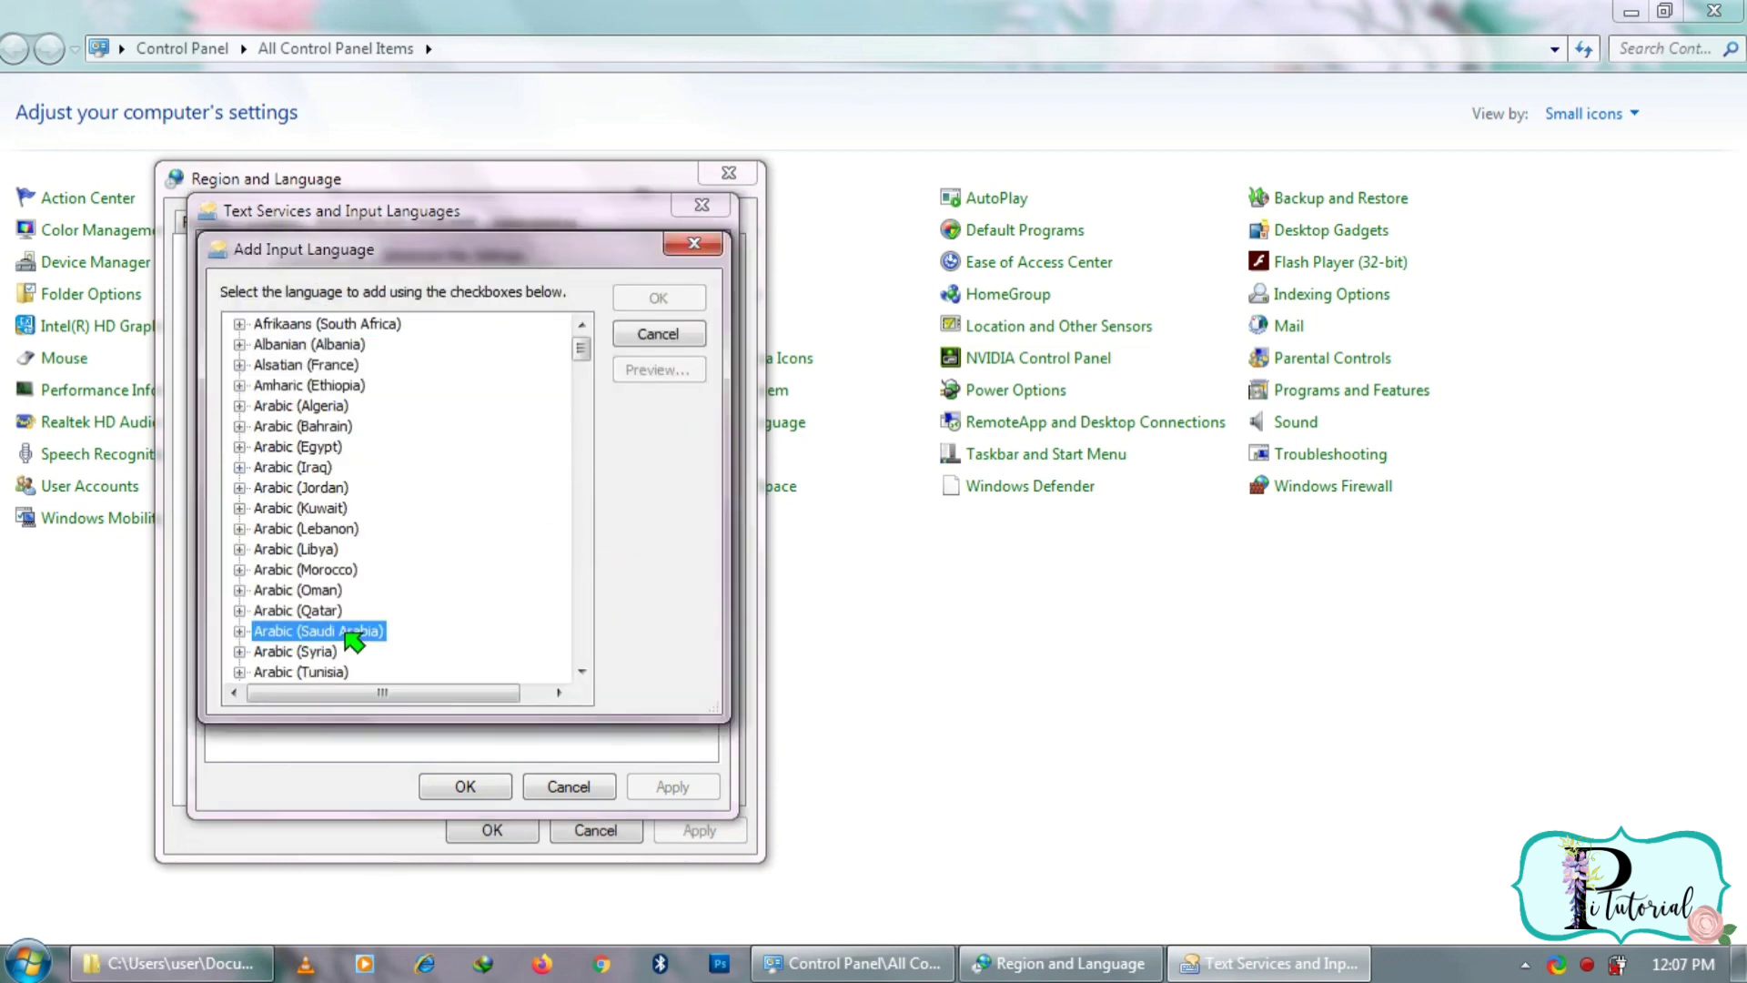
click(239, 648)
click(264, 662)
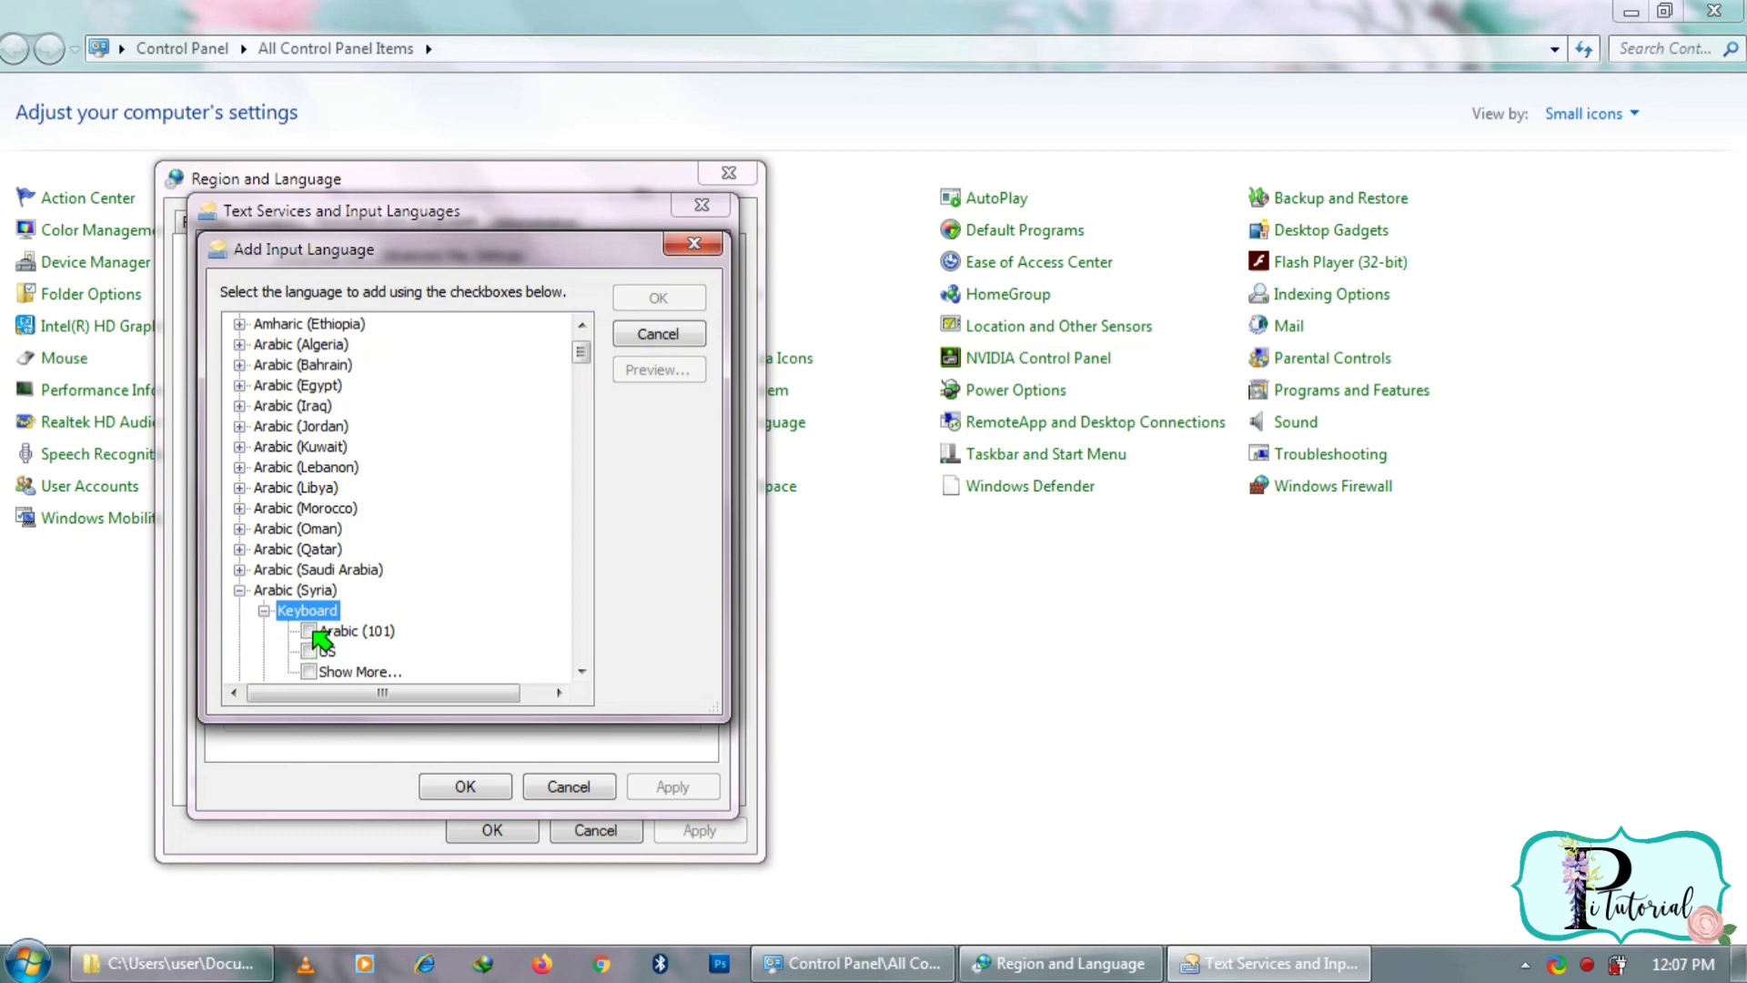
click(310, 631)
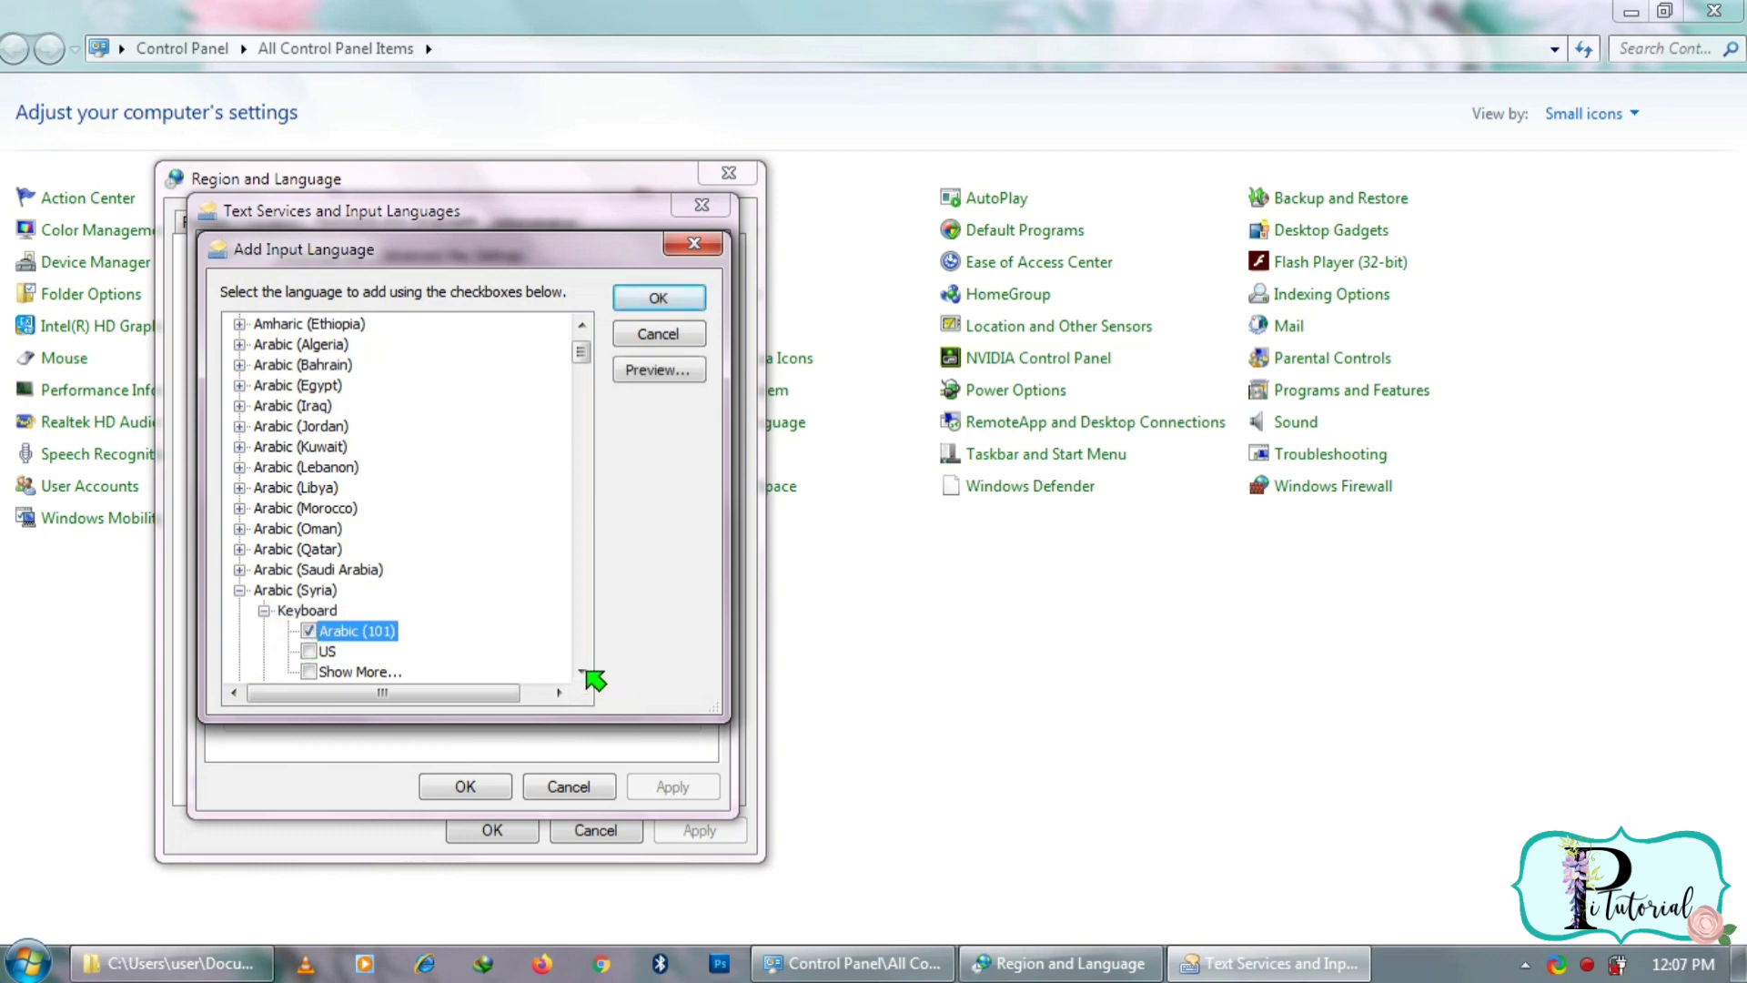
click(582, 672)
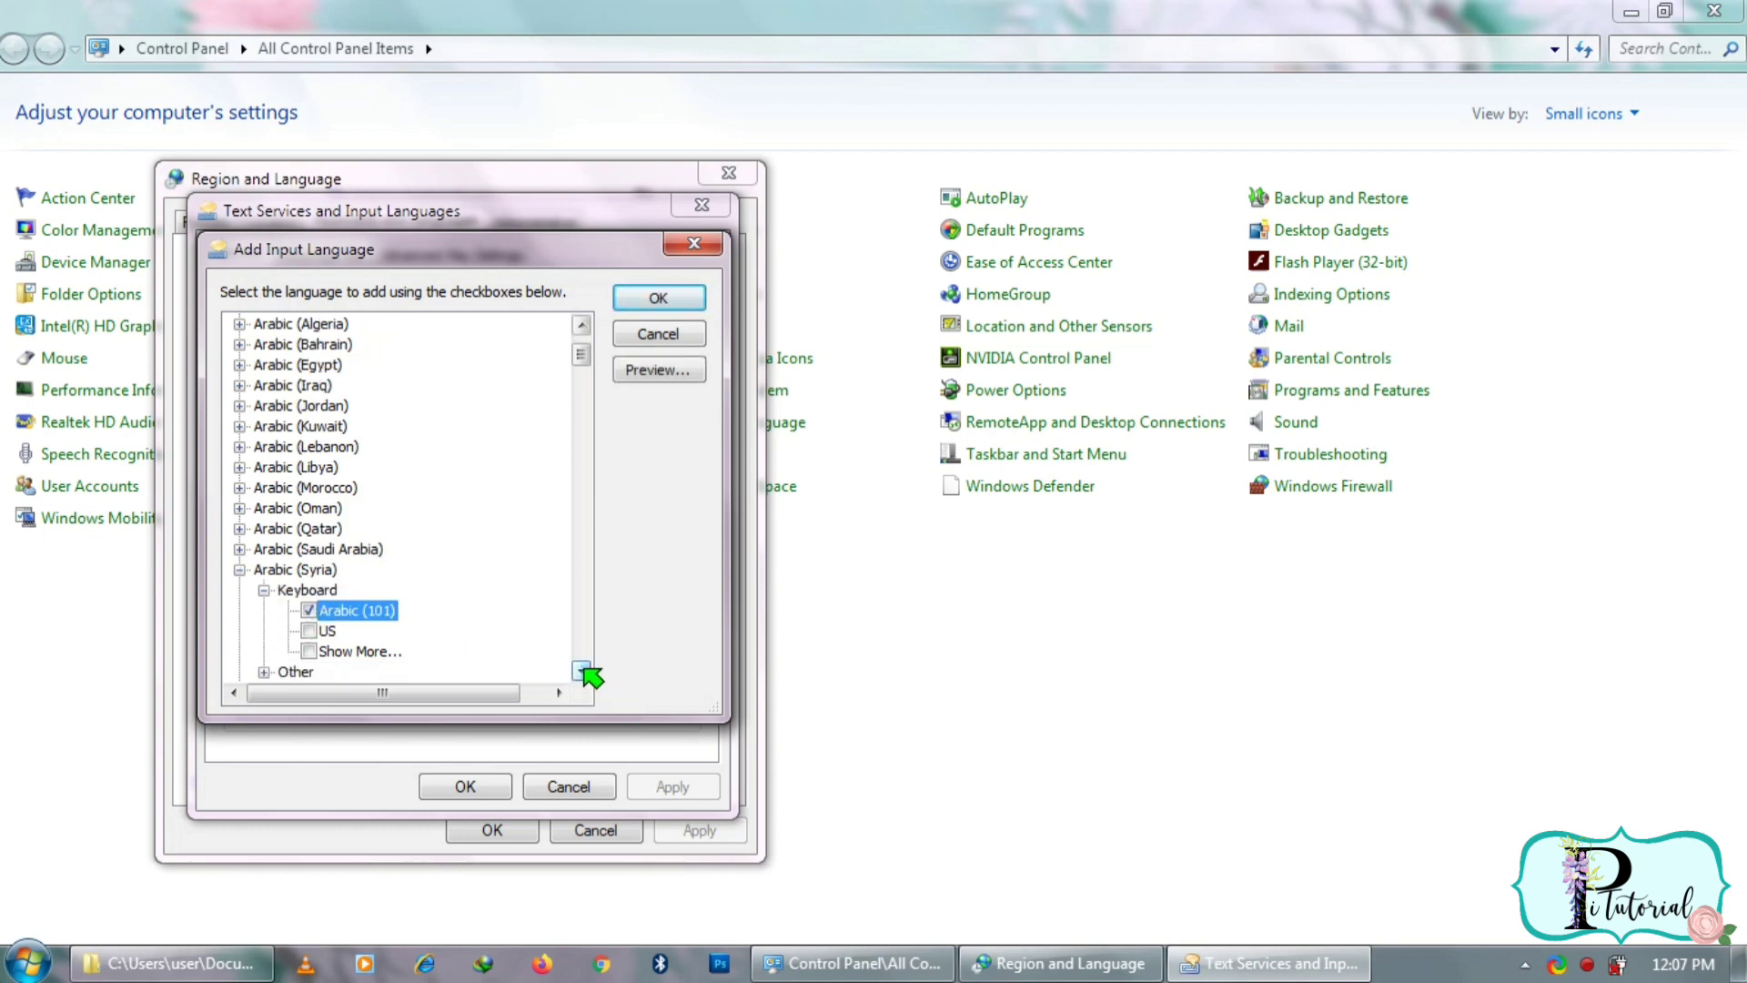
click(679, 300)
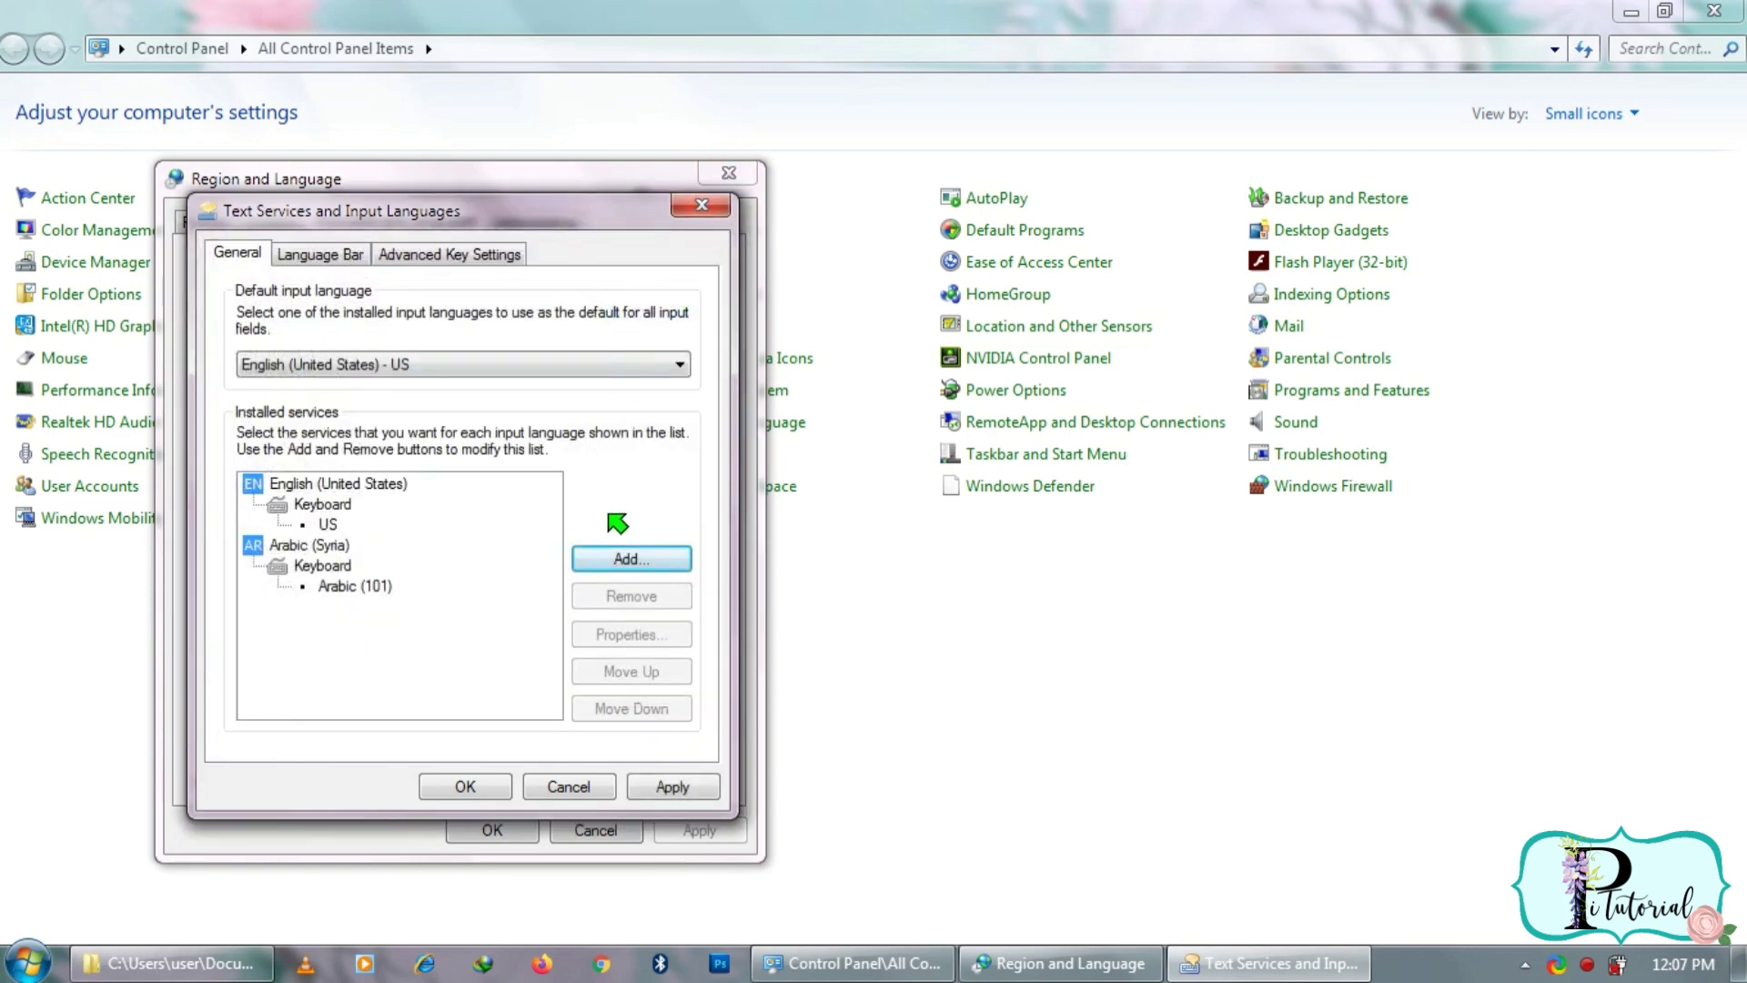
click(682, 788)
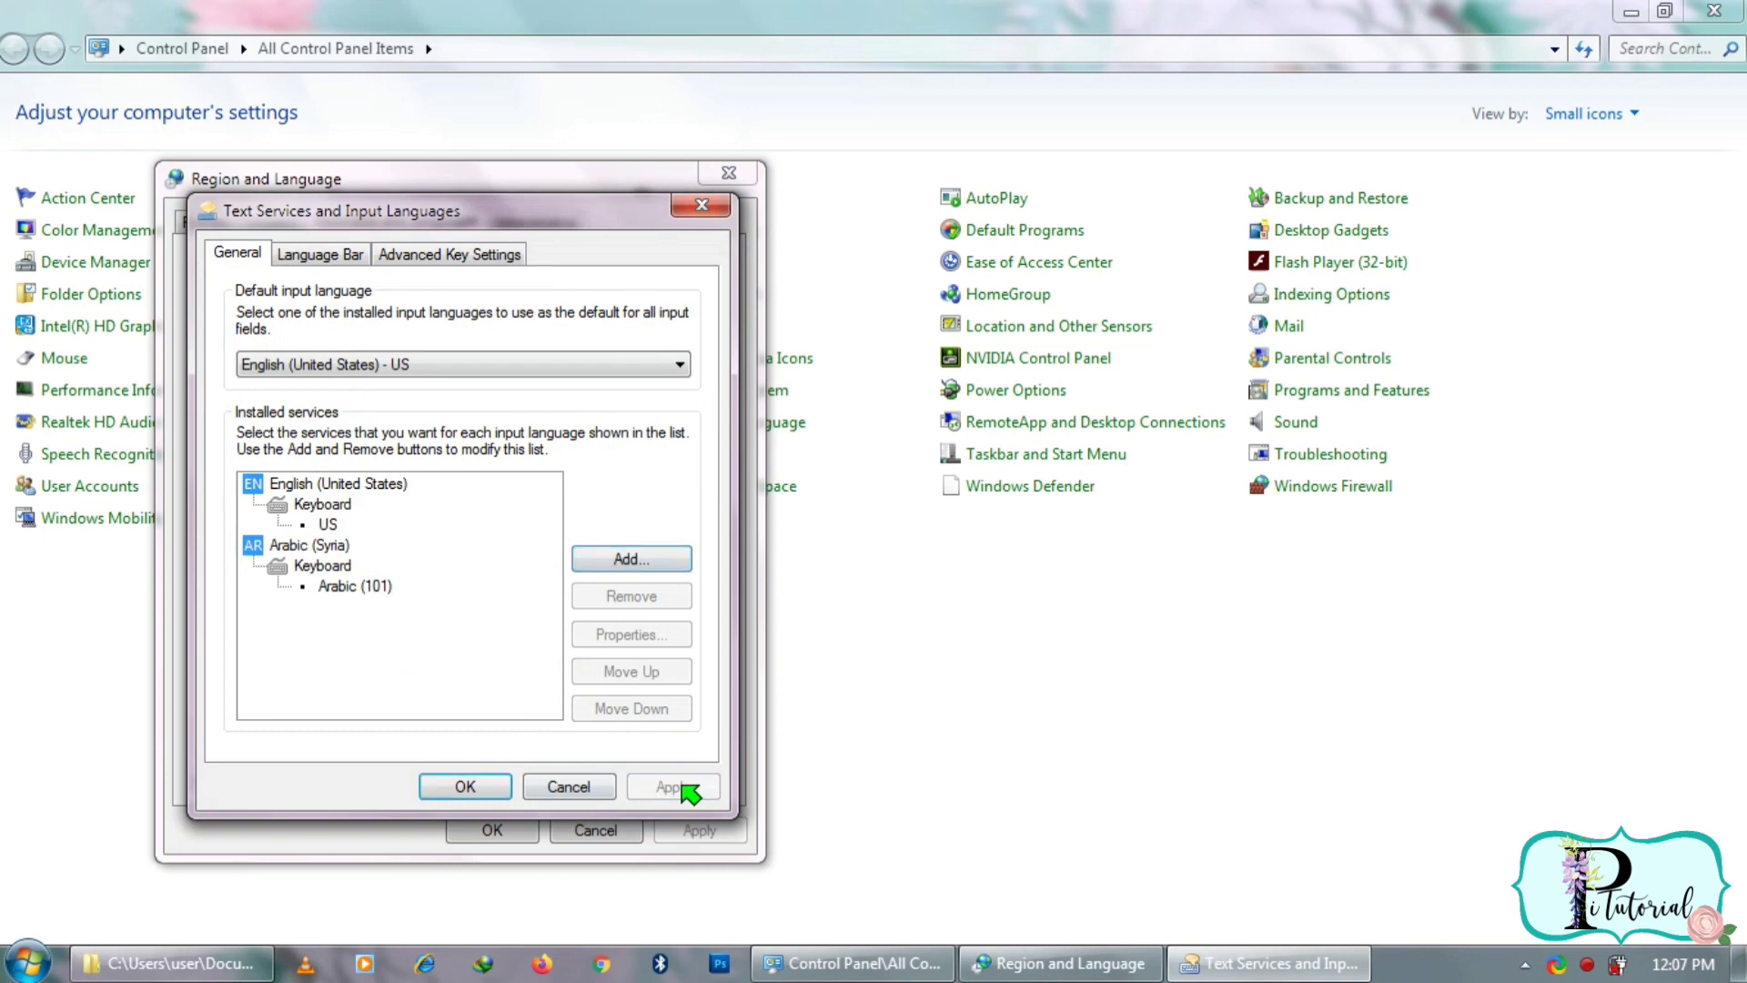
click(462, 786)
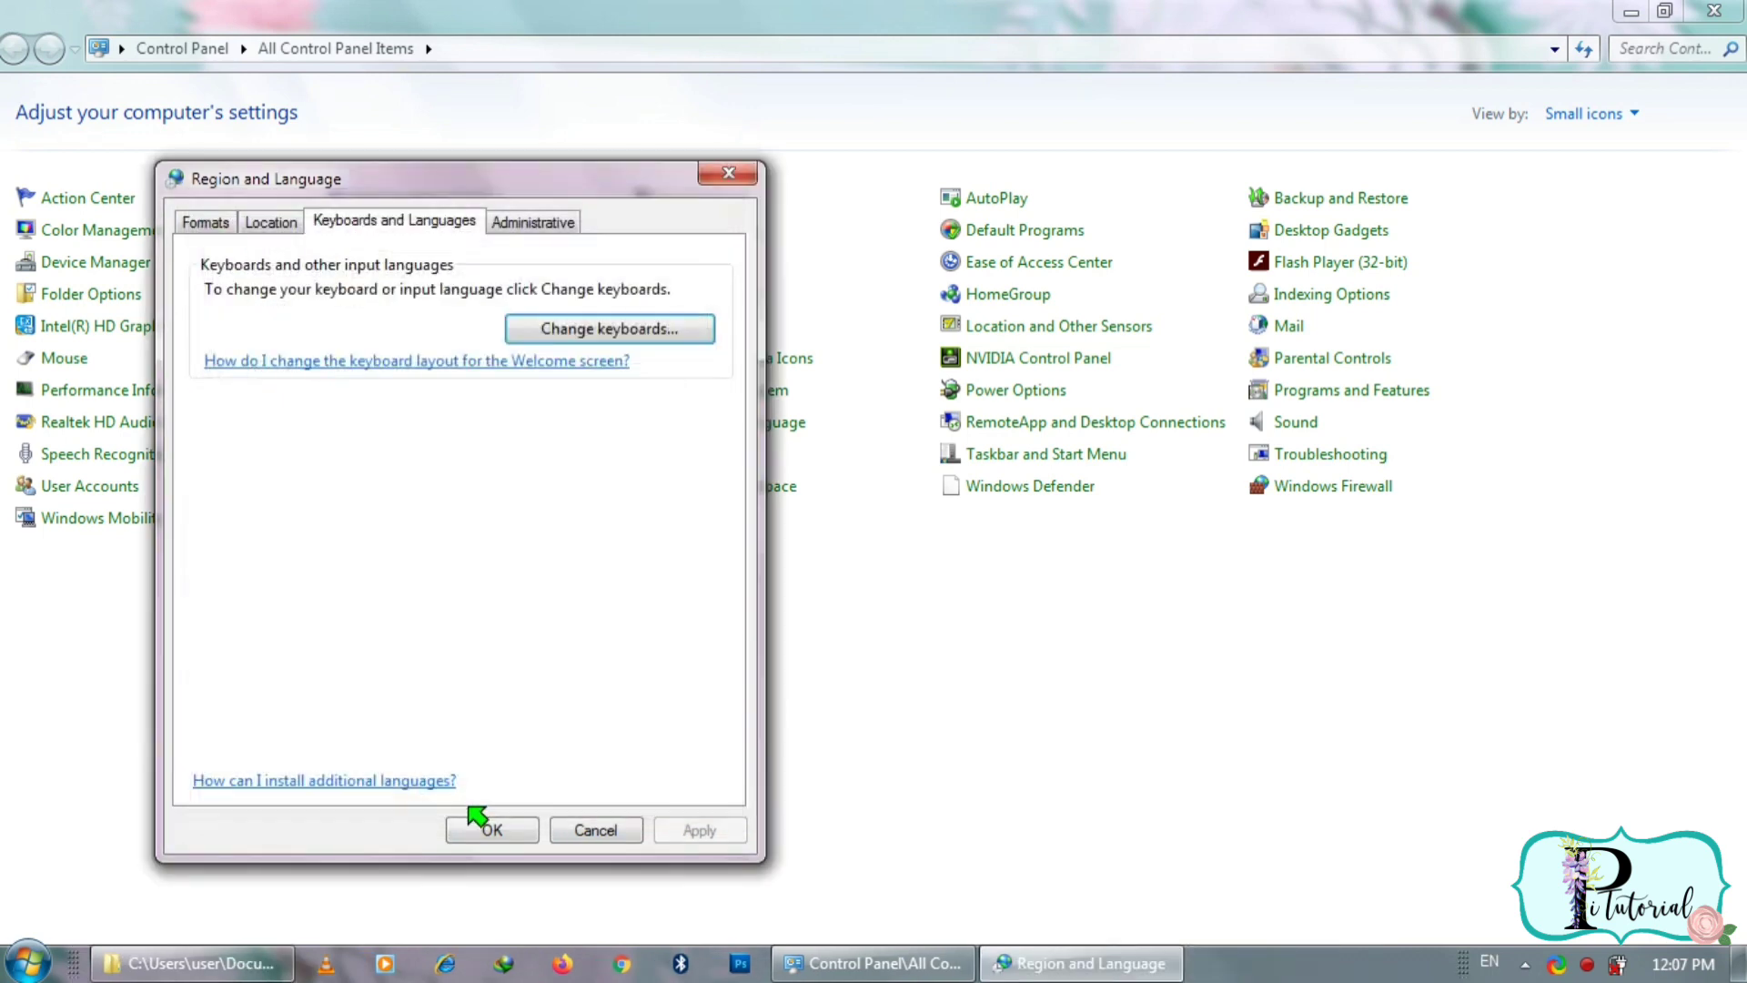
click(488, 830)
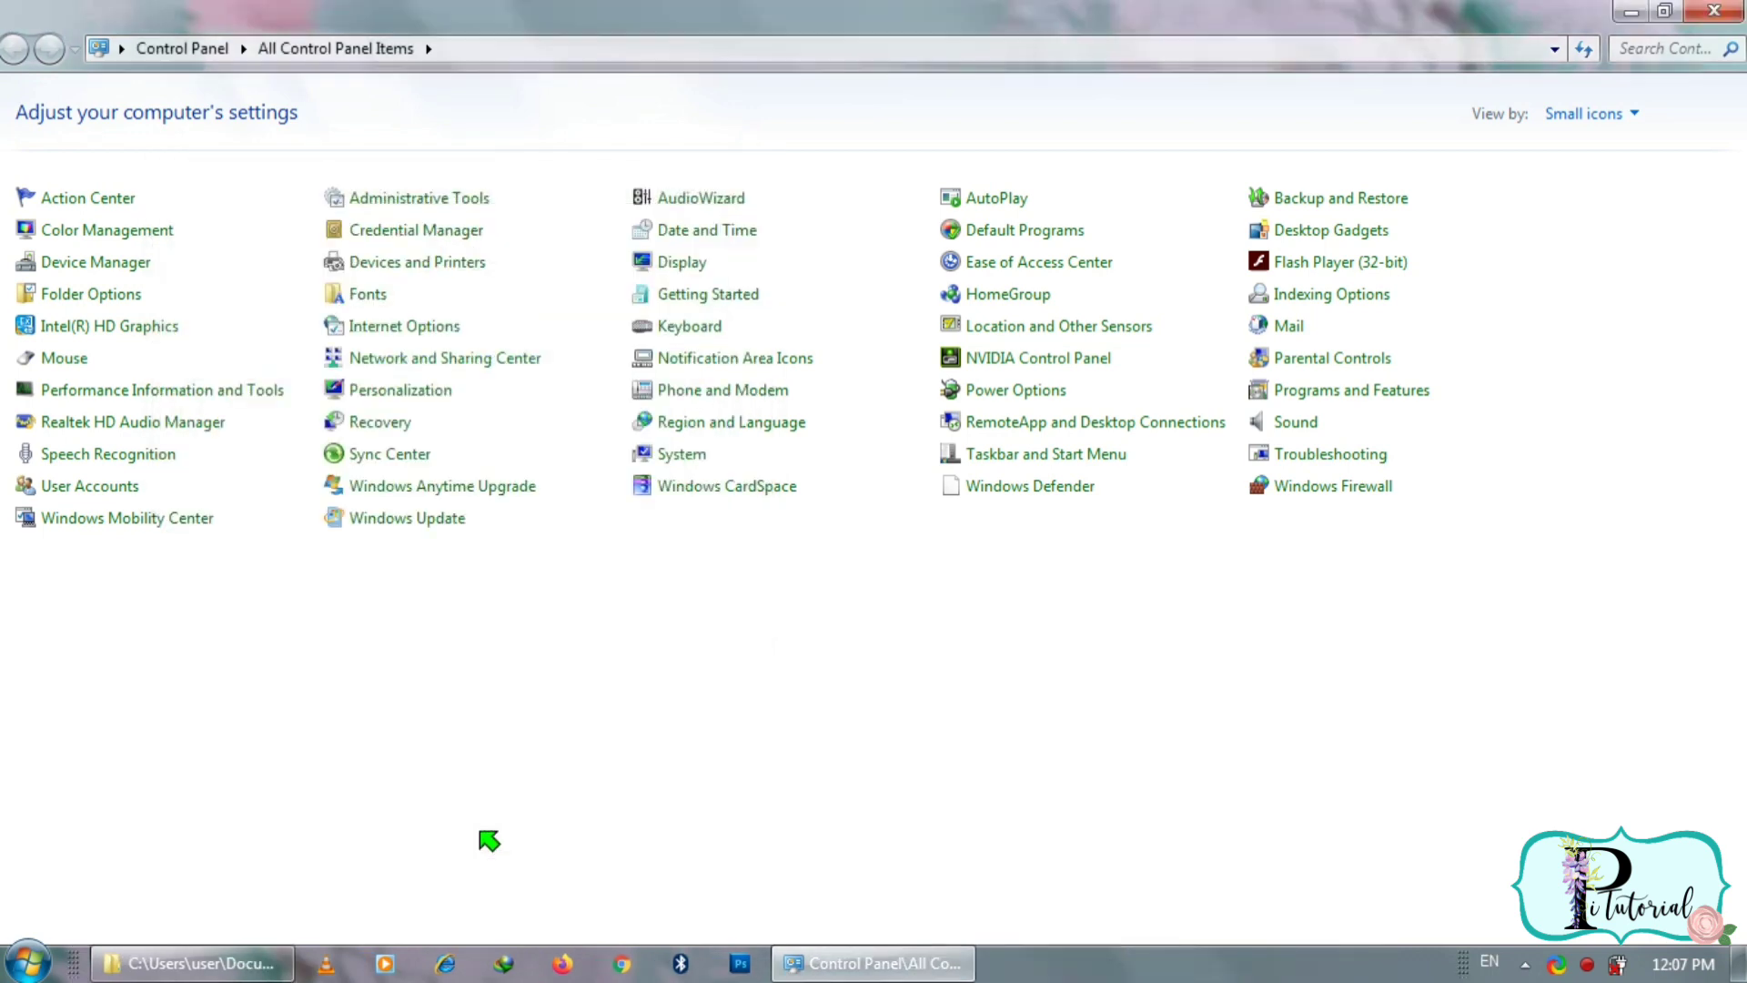
Step: Close Control Panel and make Arabic (Syria) the active input language
click(1709, 16)
click(1489, 962)
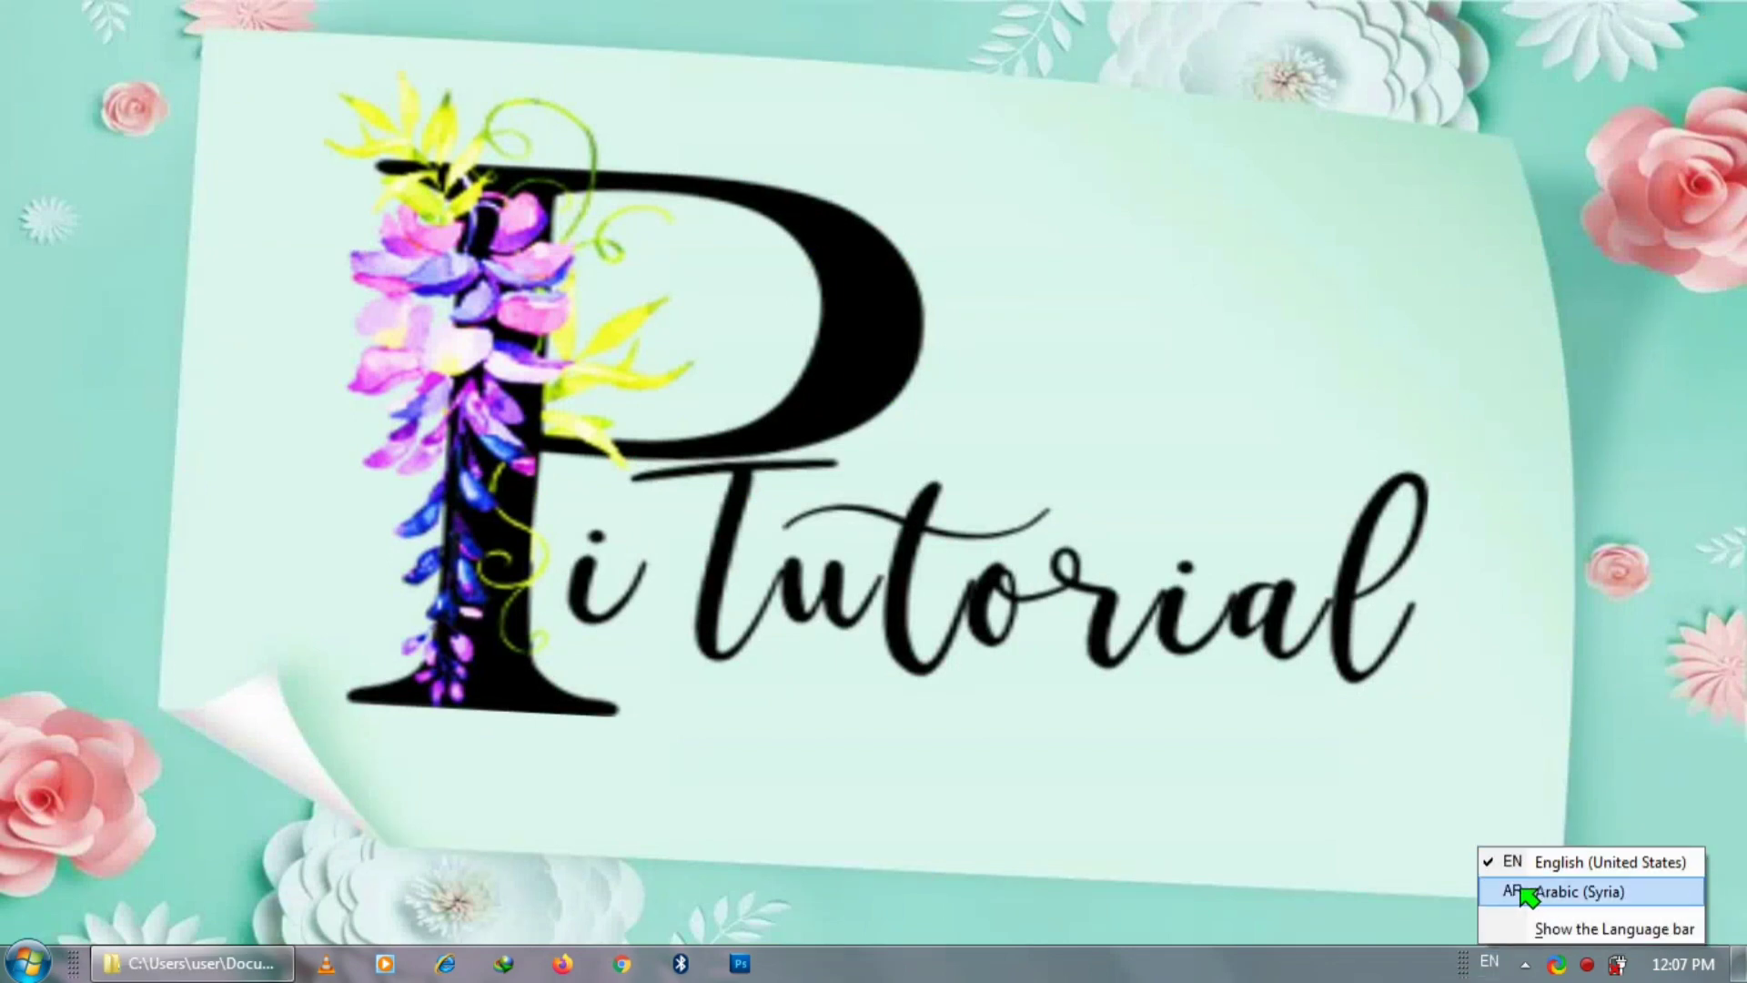
click(1512, 892)
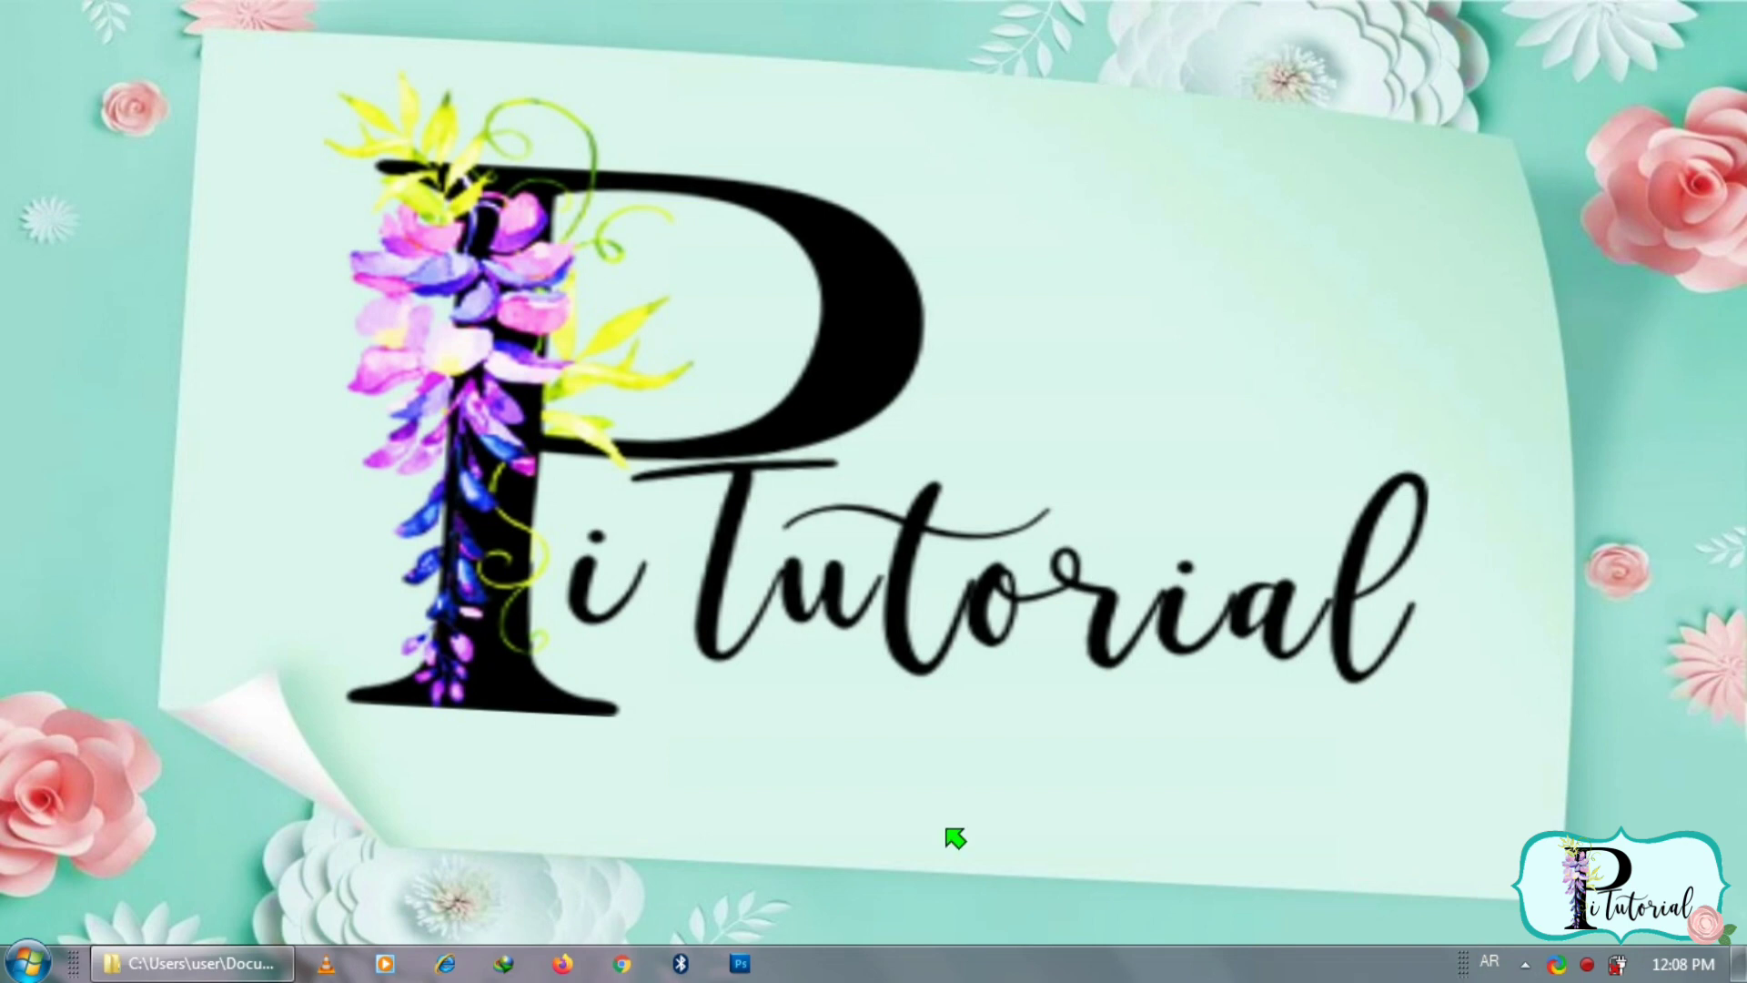
mouse_move(193, 964)
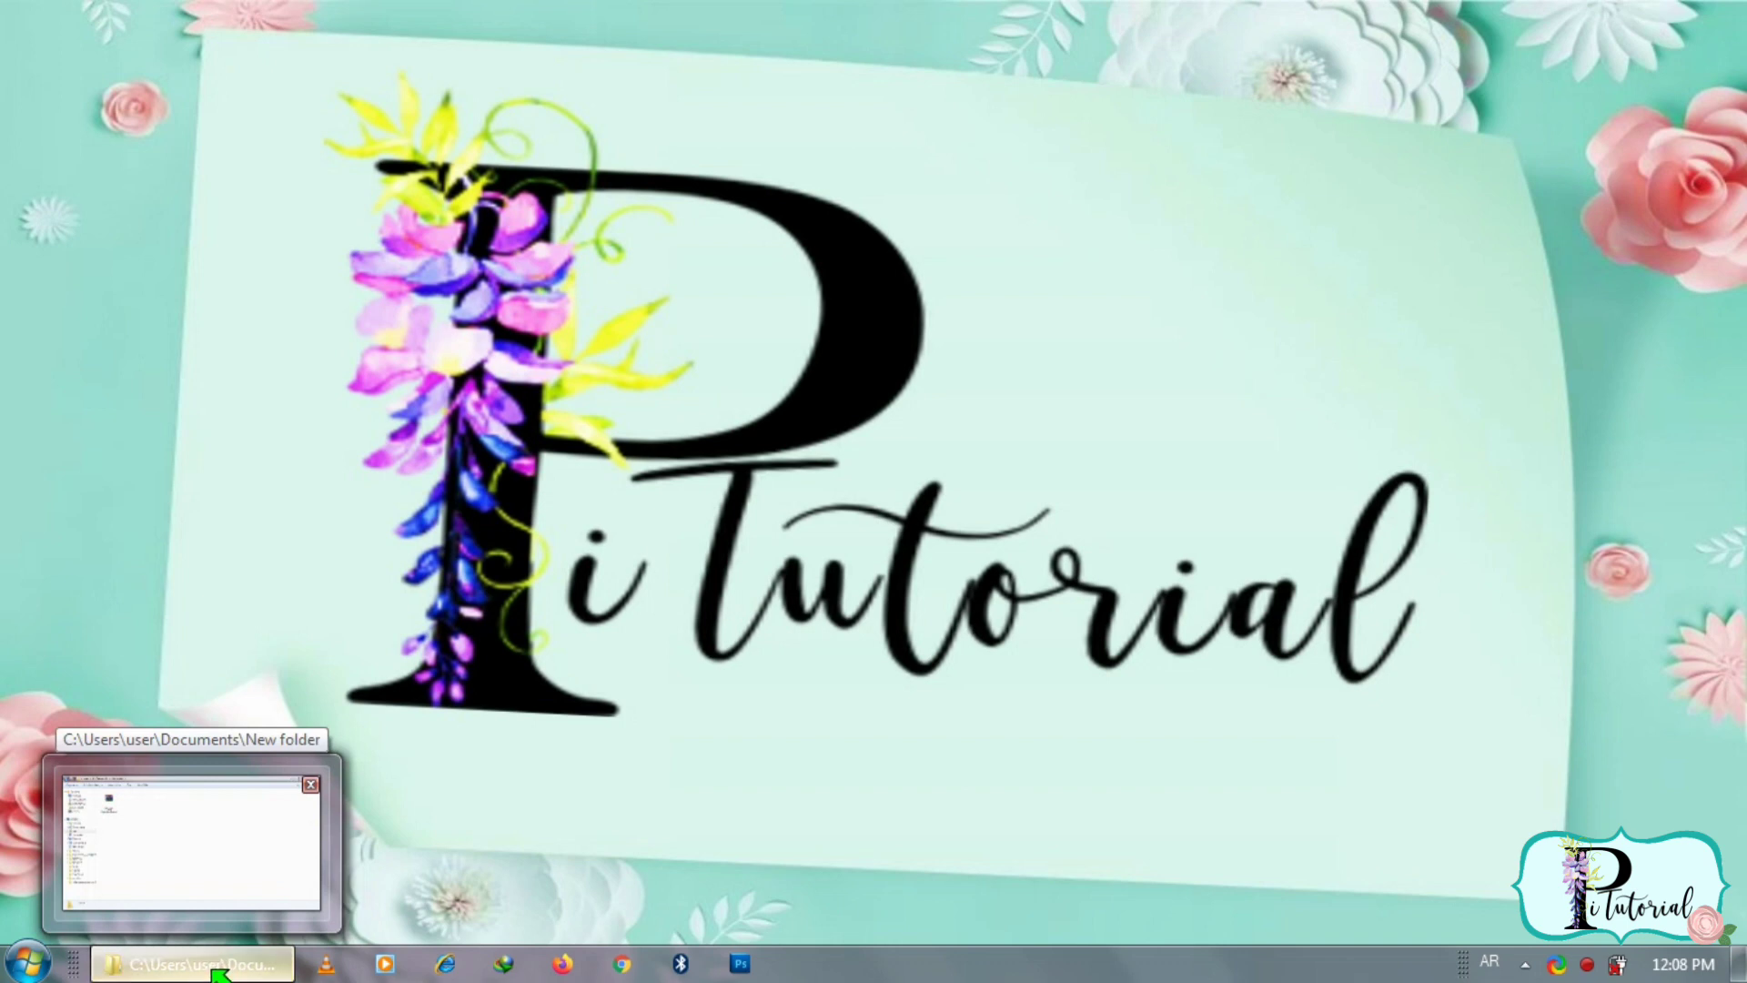
Step: Extract the KFGQPC Alphabet Dotted archive into the New folder
click(215, 972)
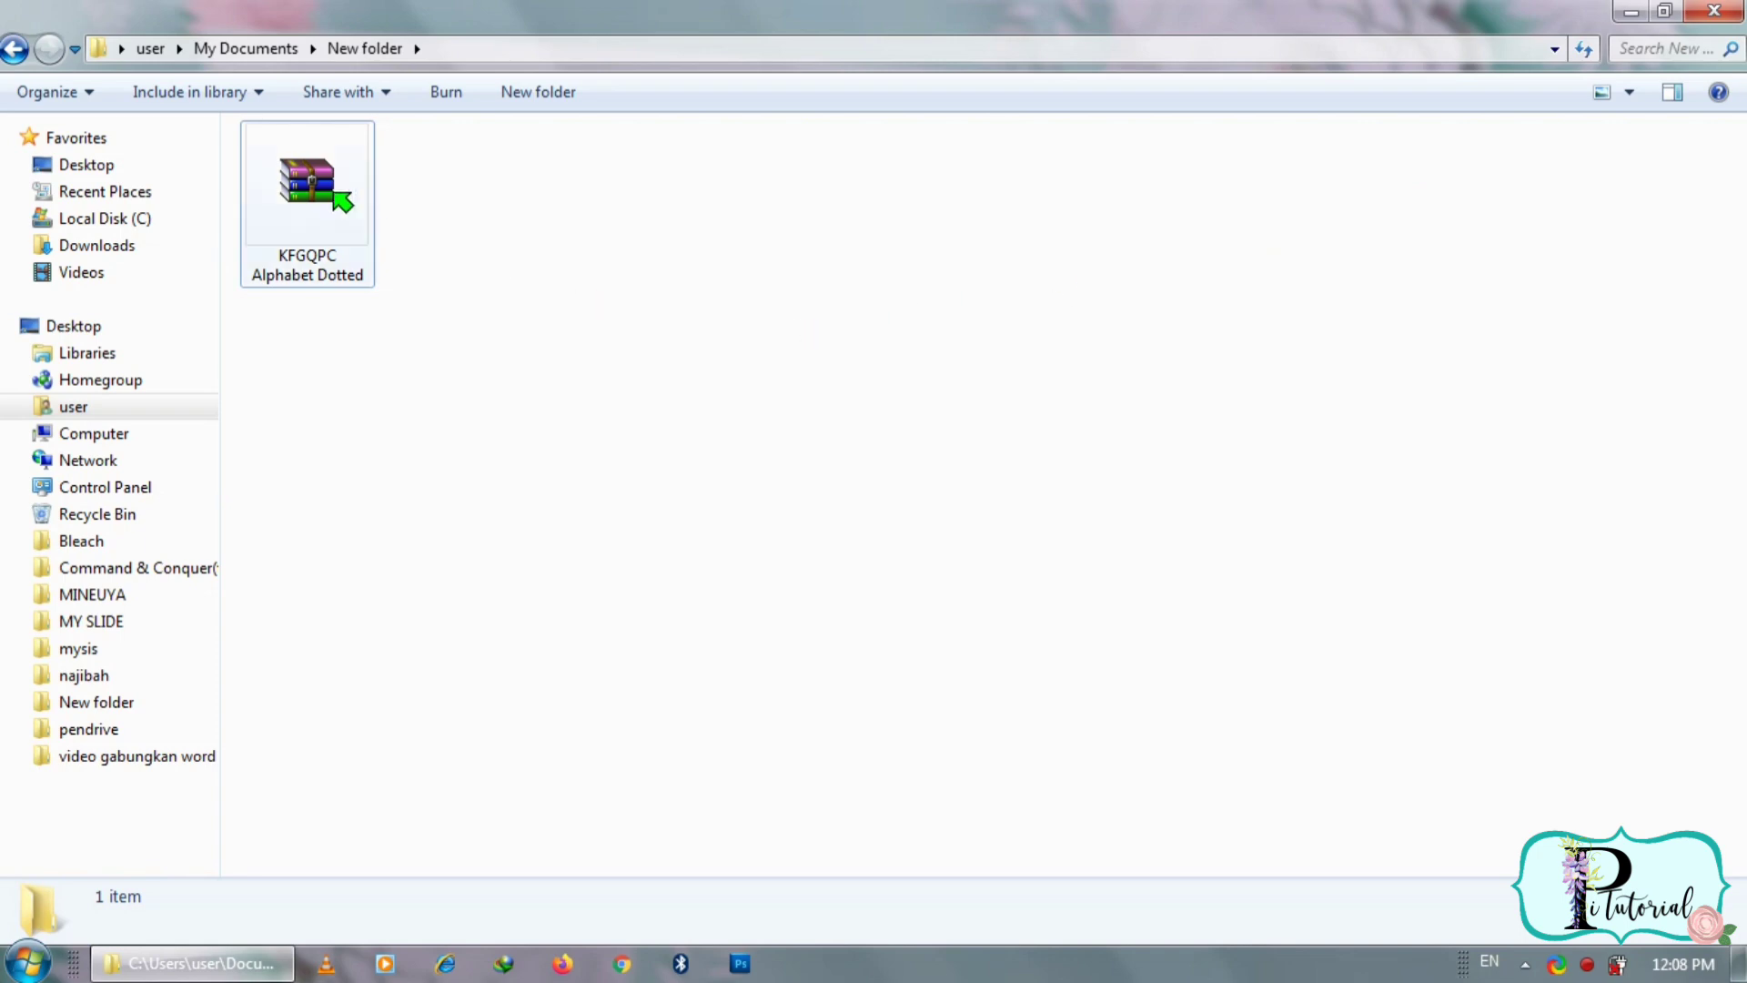
right_click(310, 189)
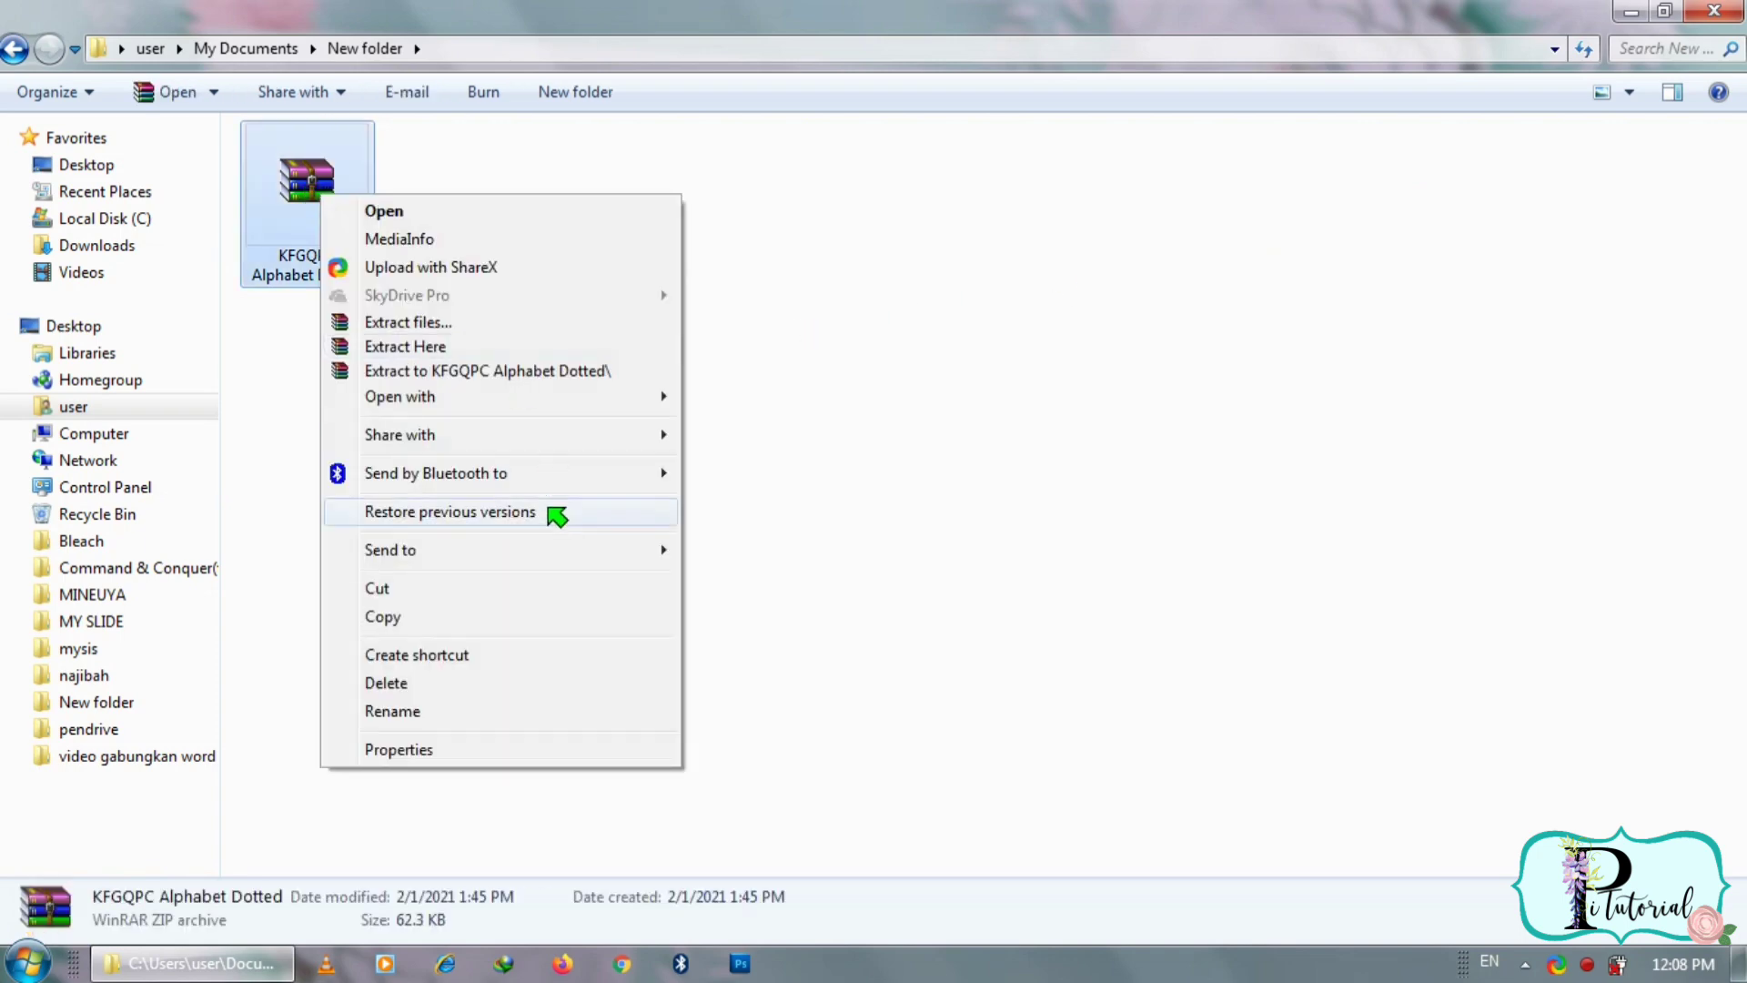
click(502, 347)
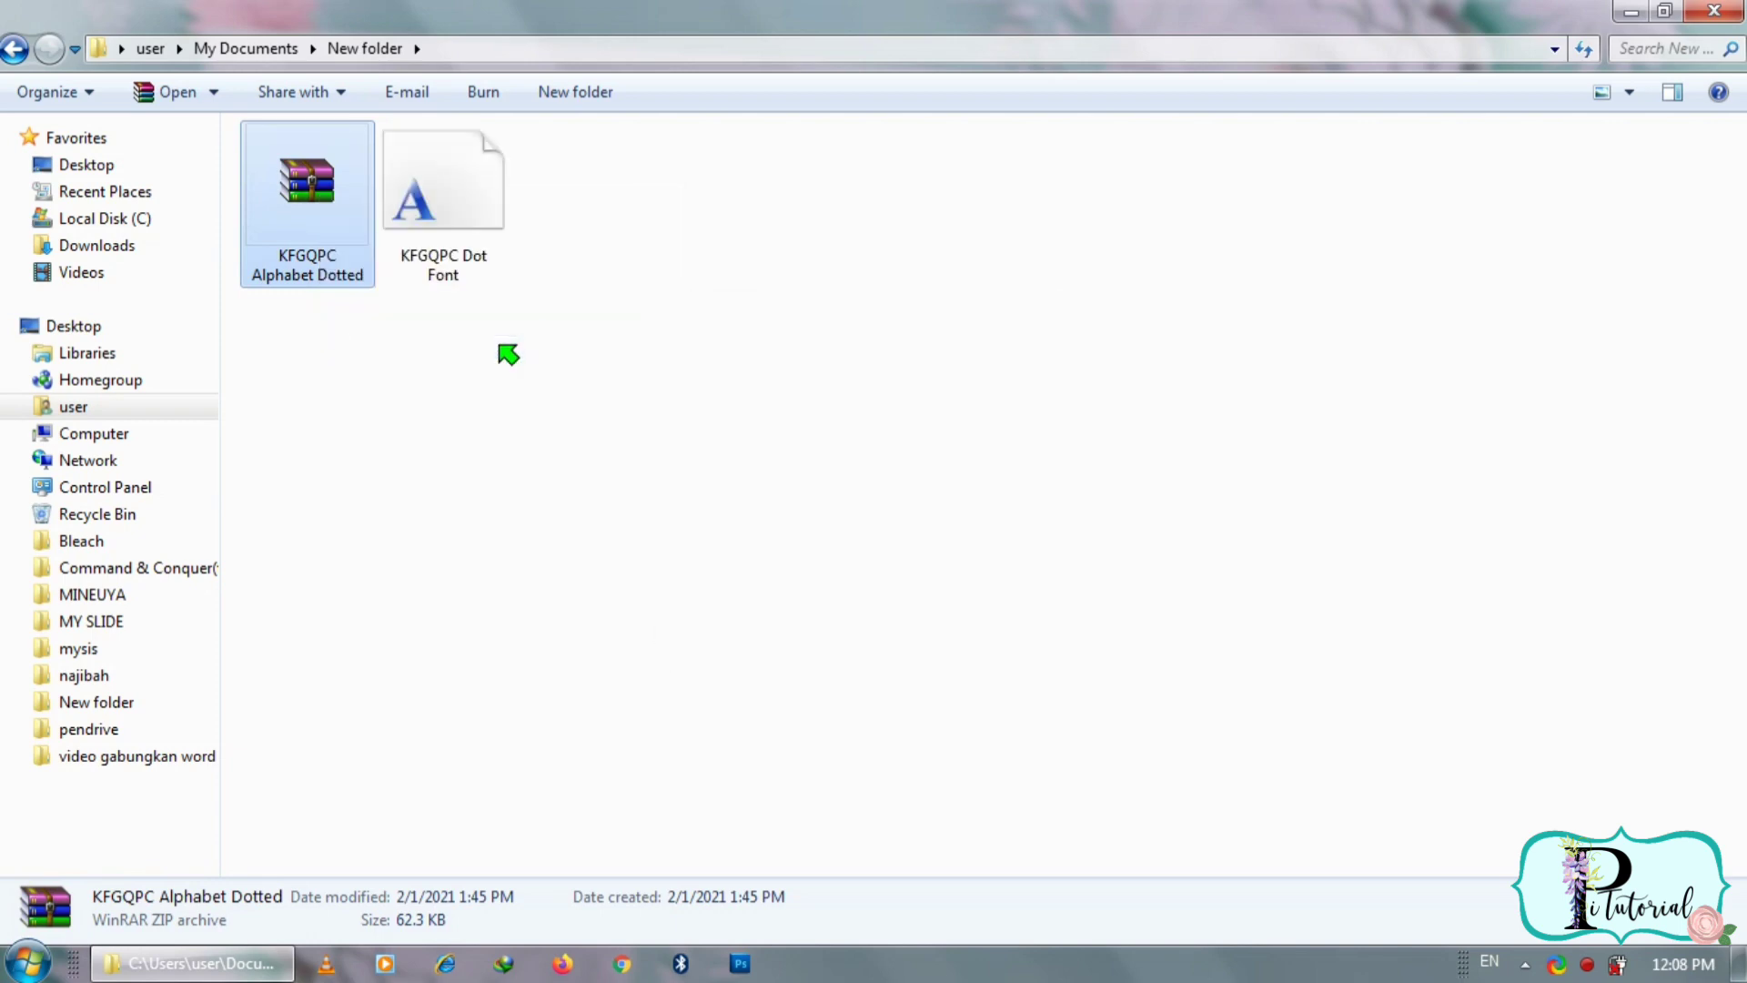
Step: Copy the extracted KFGQPC Dot Font file
click(490, 248)
right_click(491, 247)
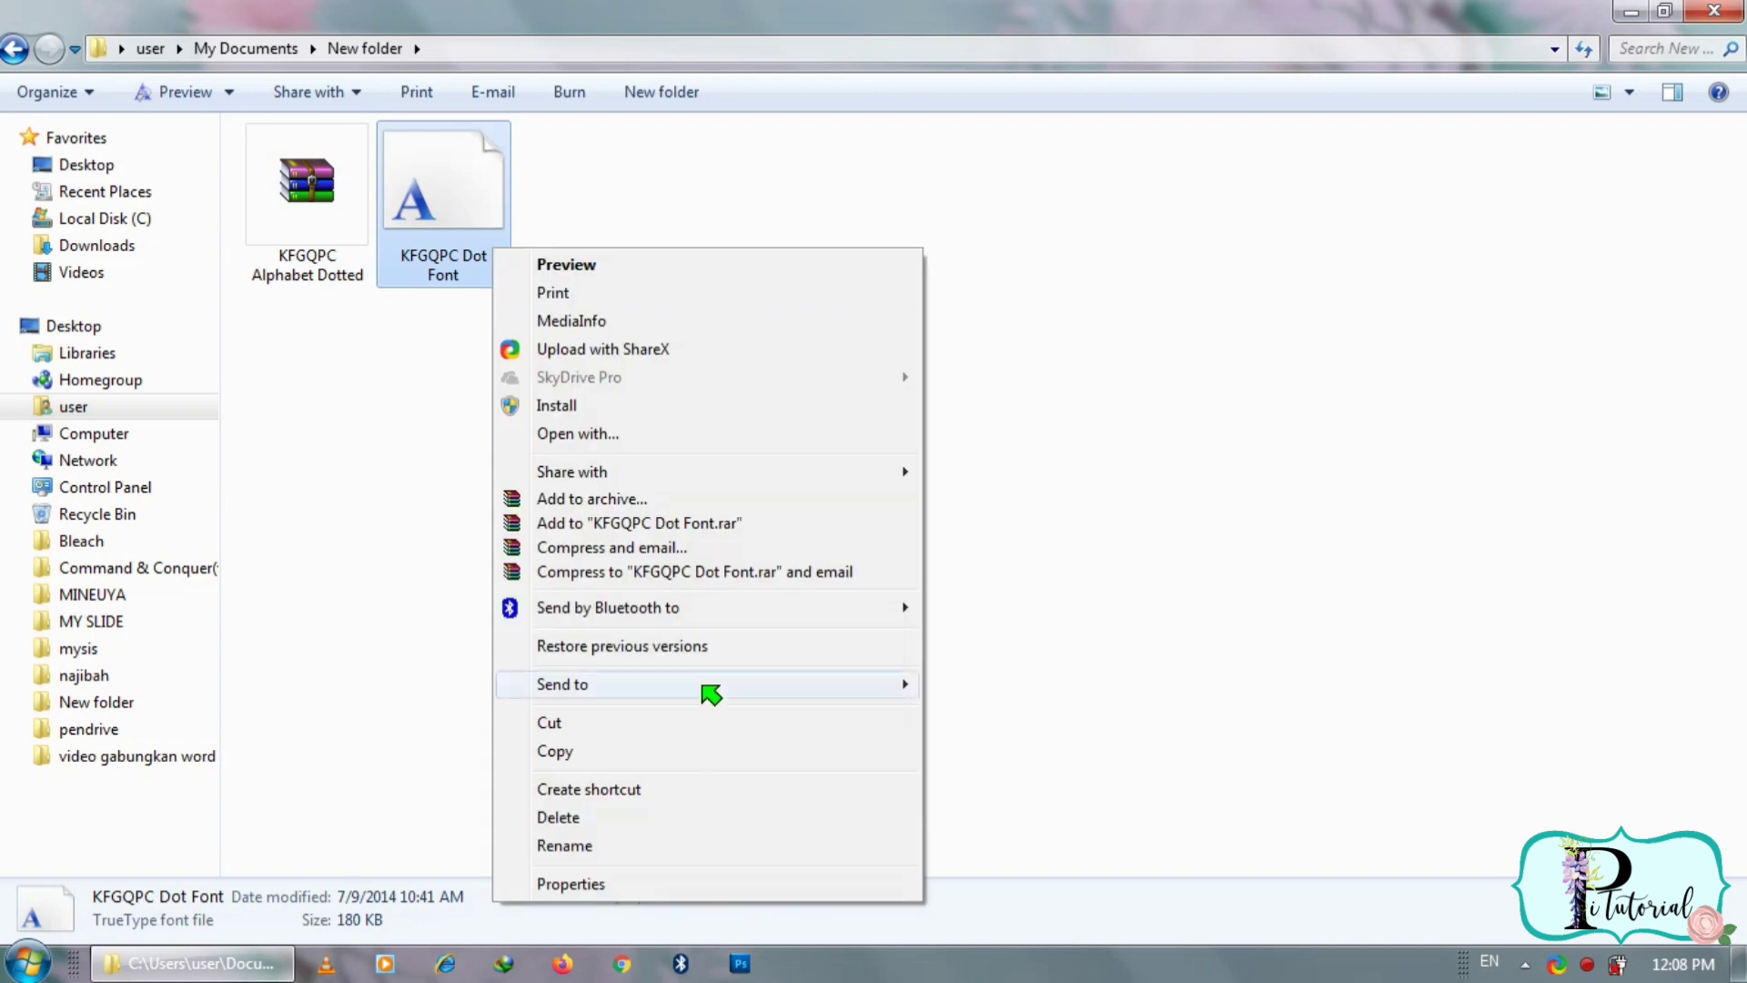
click(705, 752)
Step: Paste the KFGQPC Dot Font into C:\Windows\Fonts to install it, then close Explorer
click(94, 434)
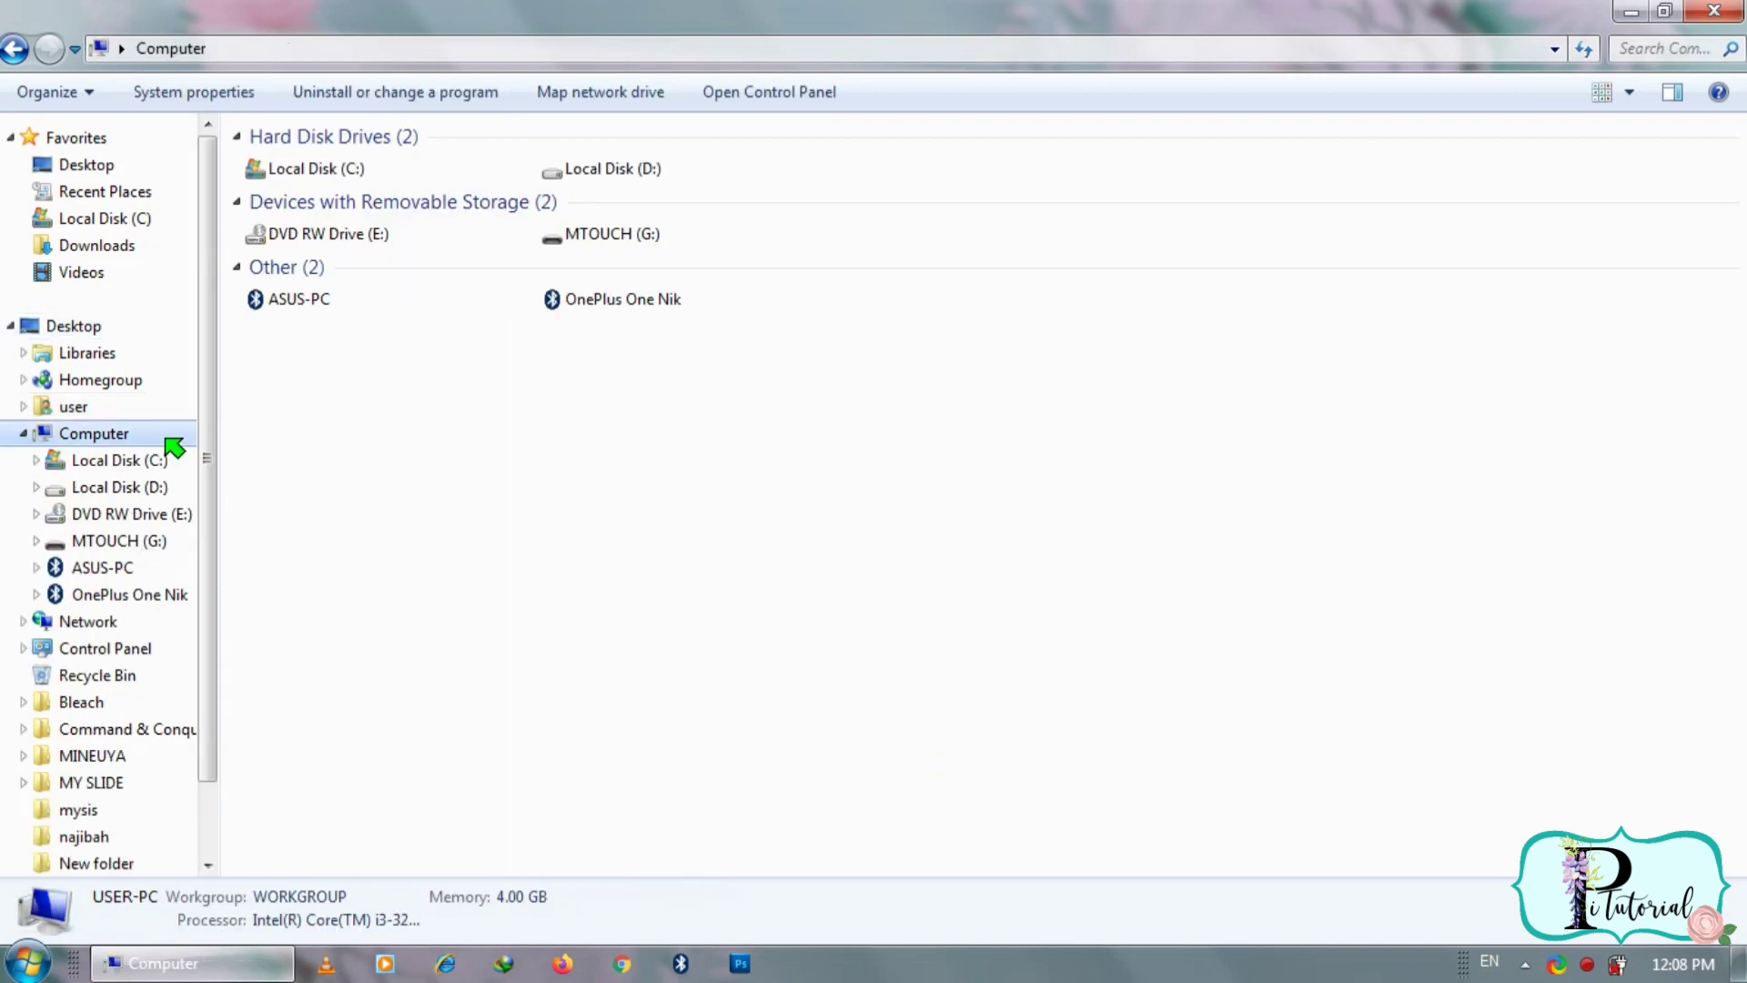
double_click(362, 177)
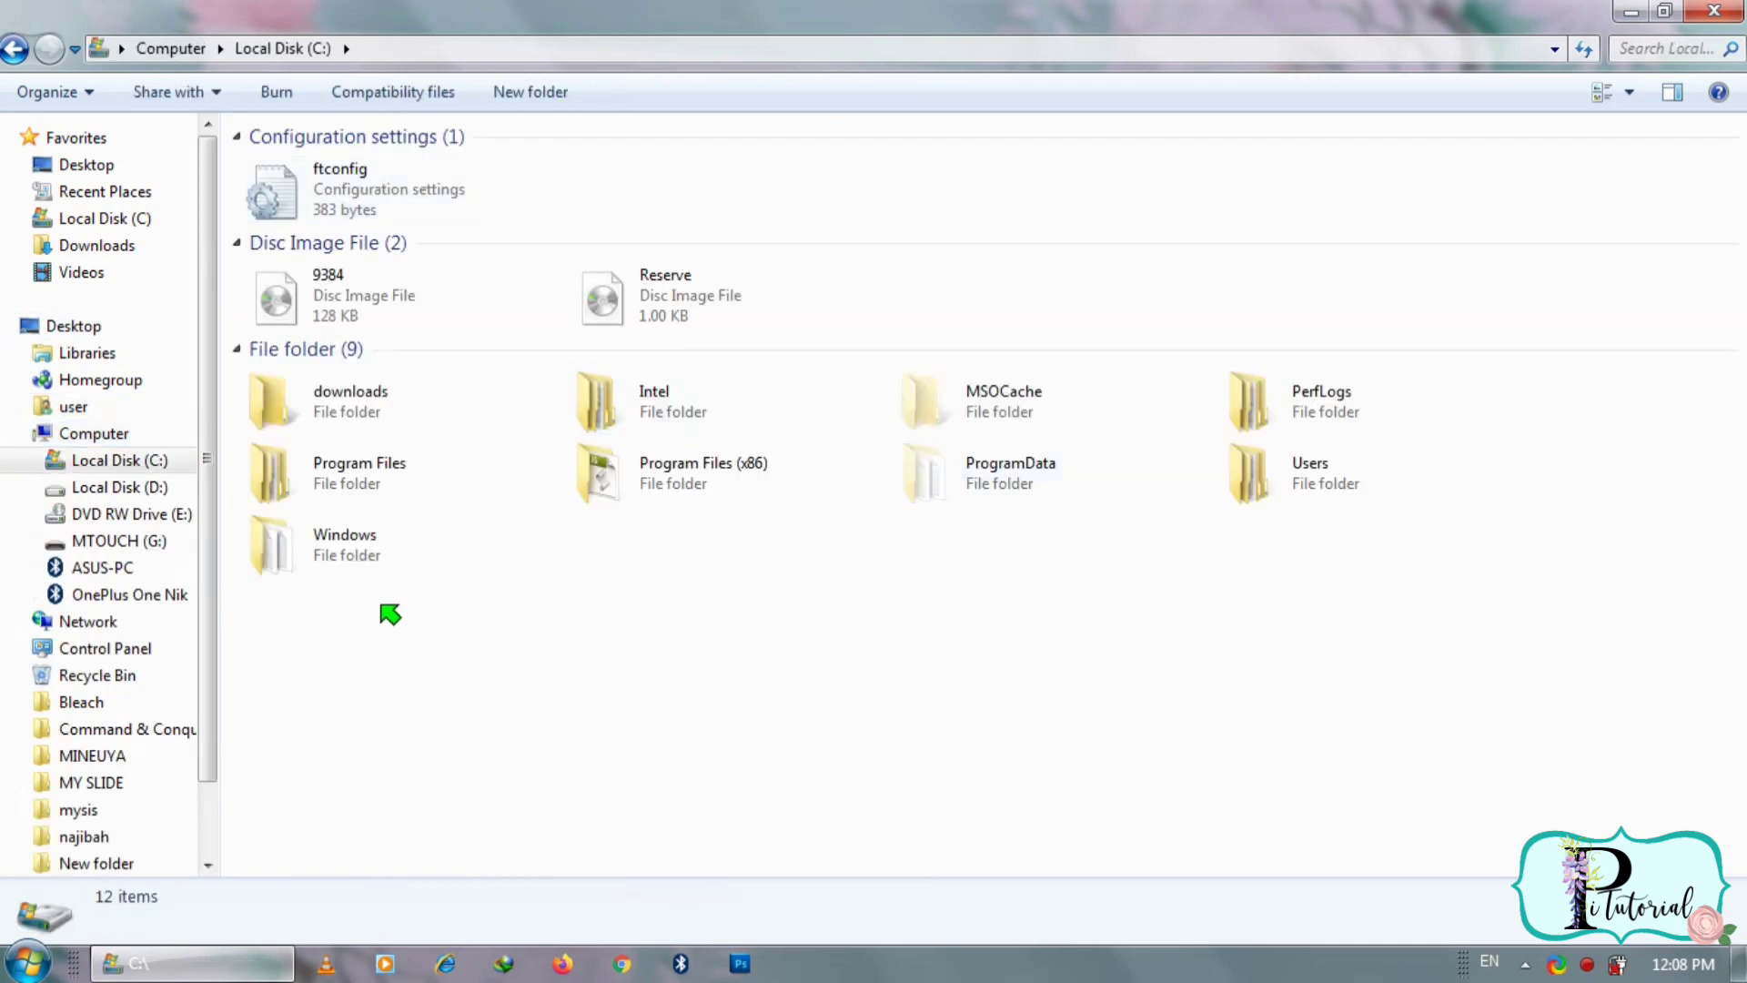
double_click(386, 544)
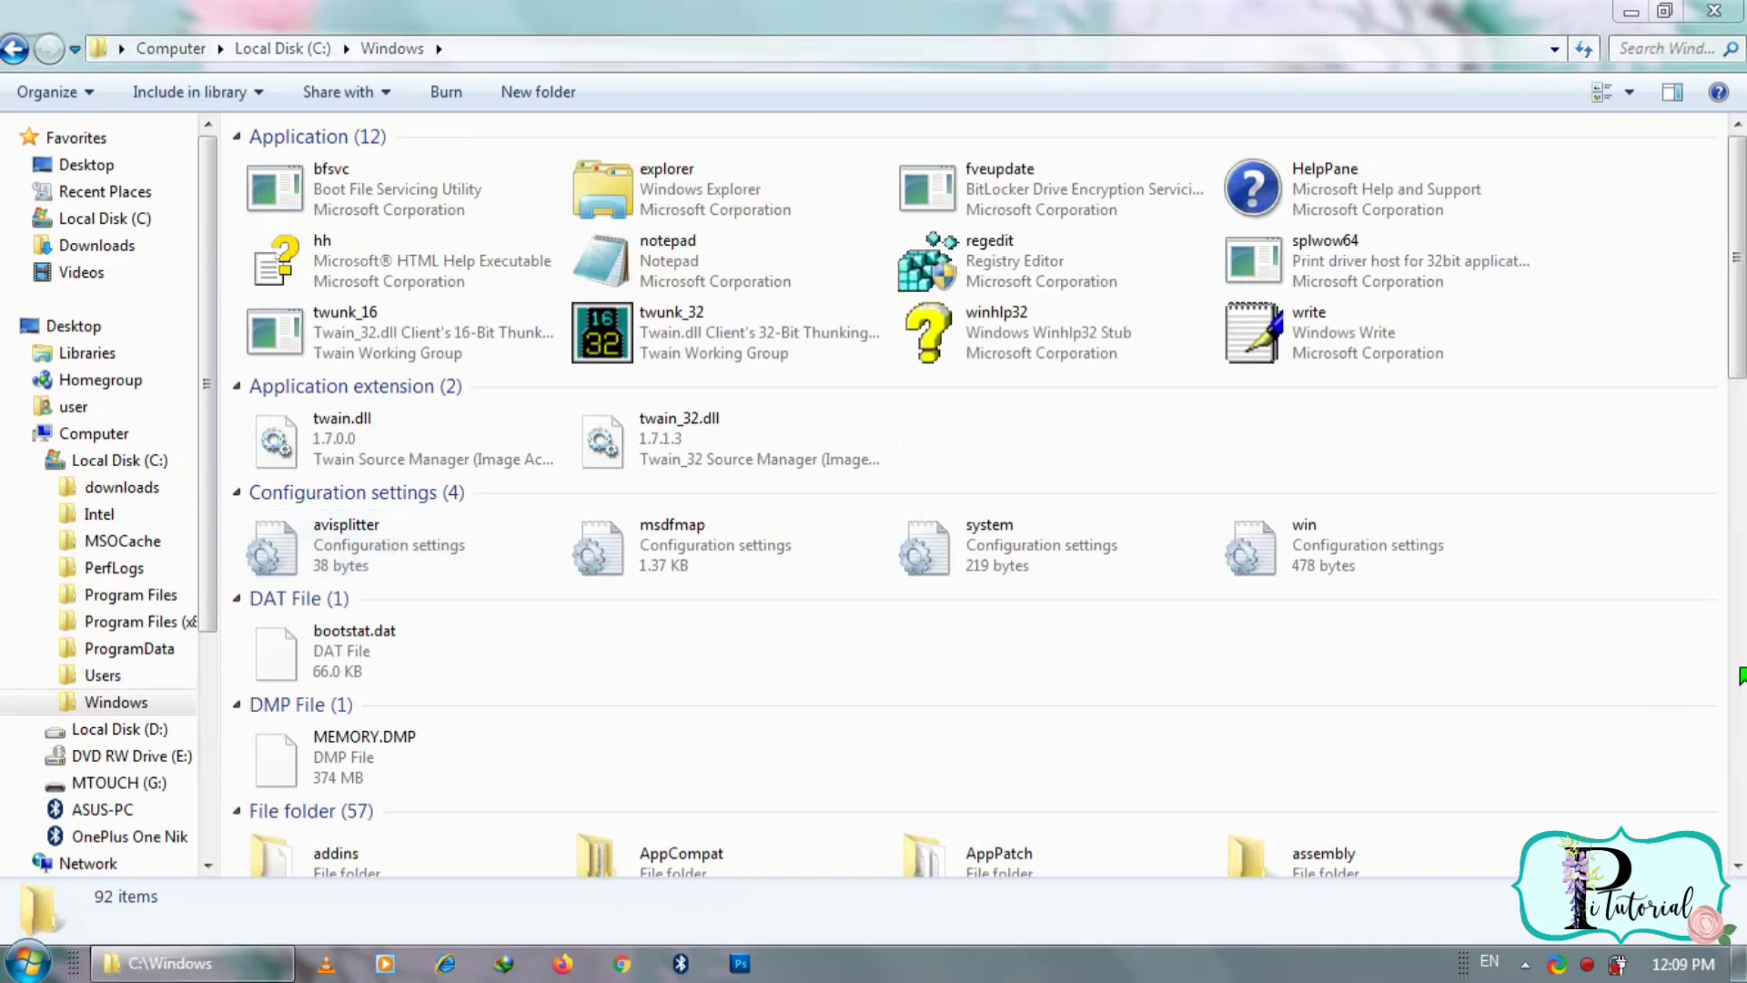
click(1738, 678)
double_click(1102, 388)
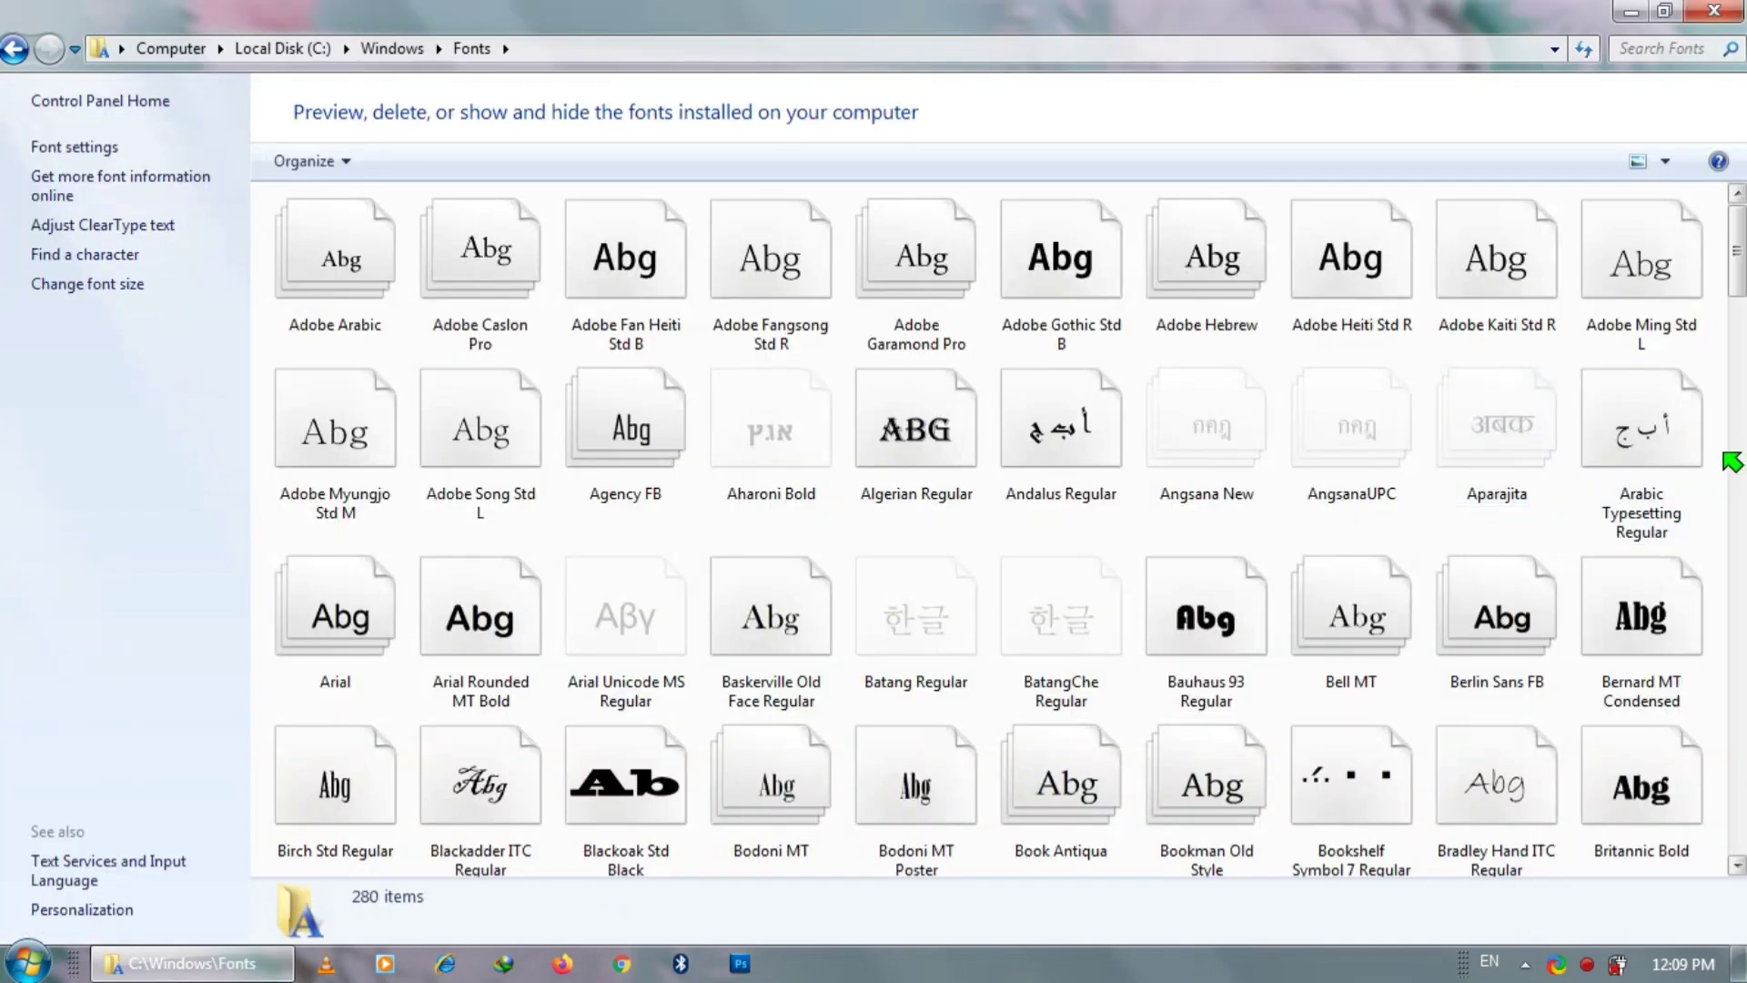
right_click(1729, 706)
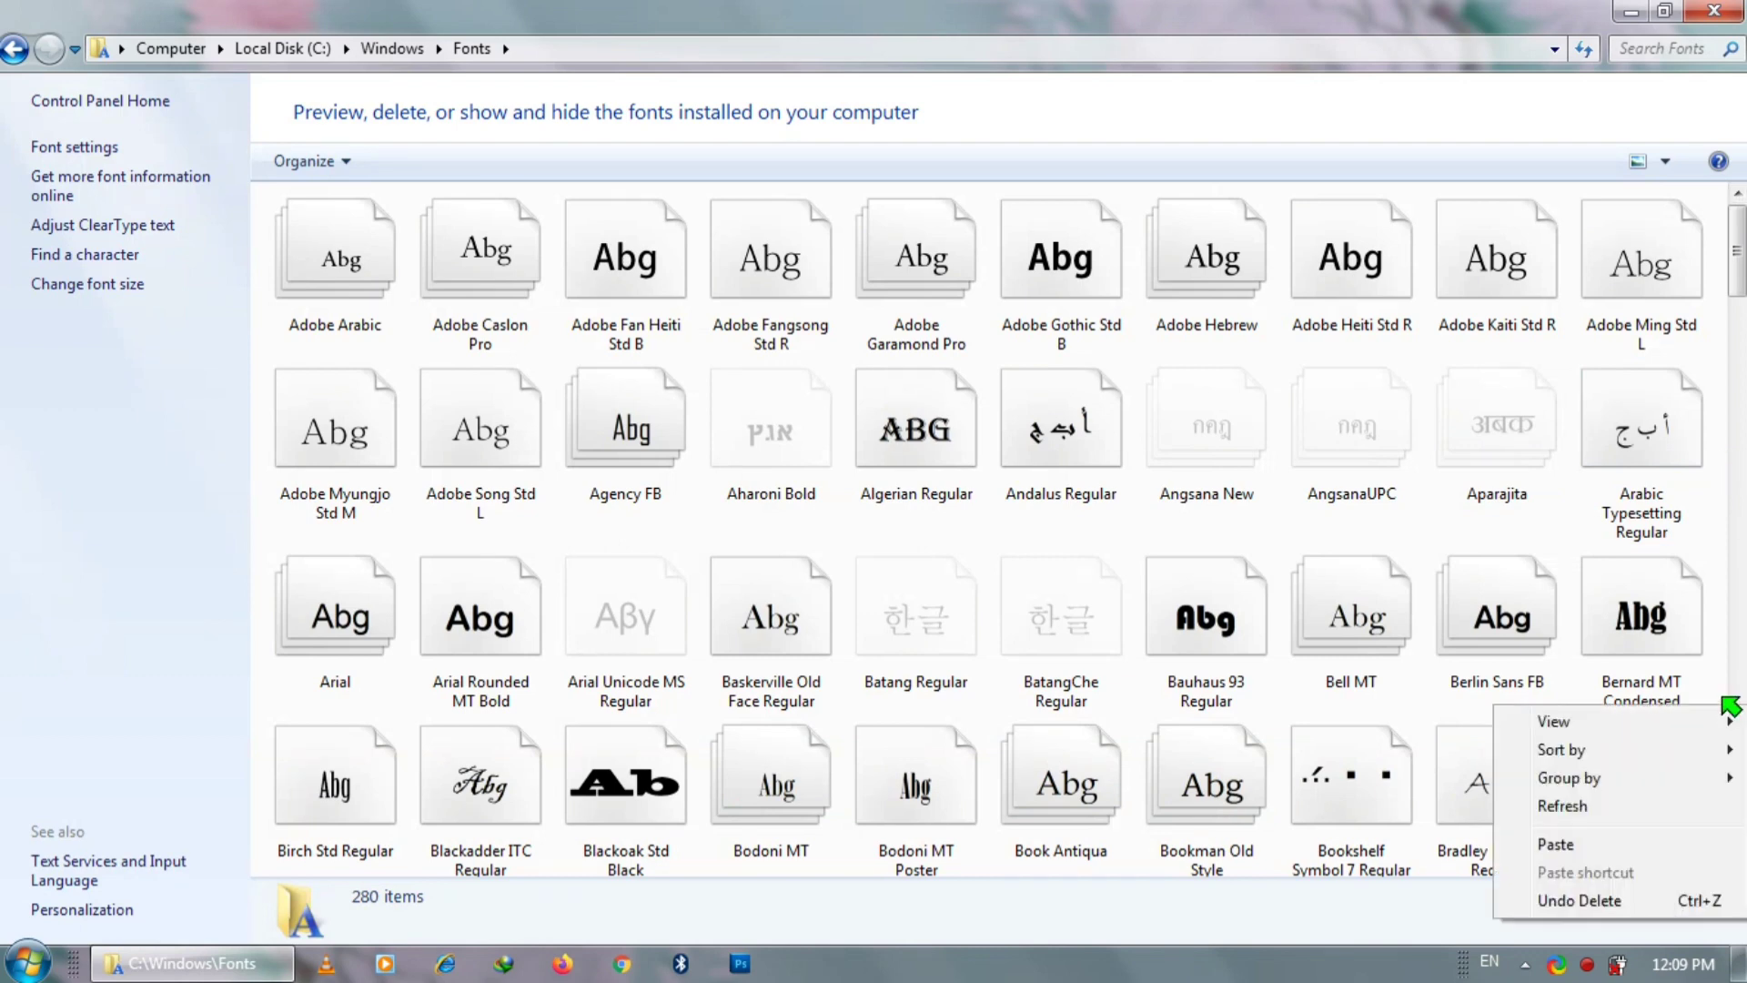
click(1564, 847)
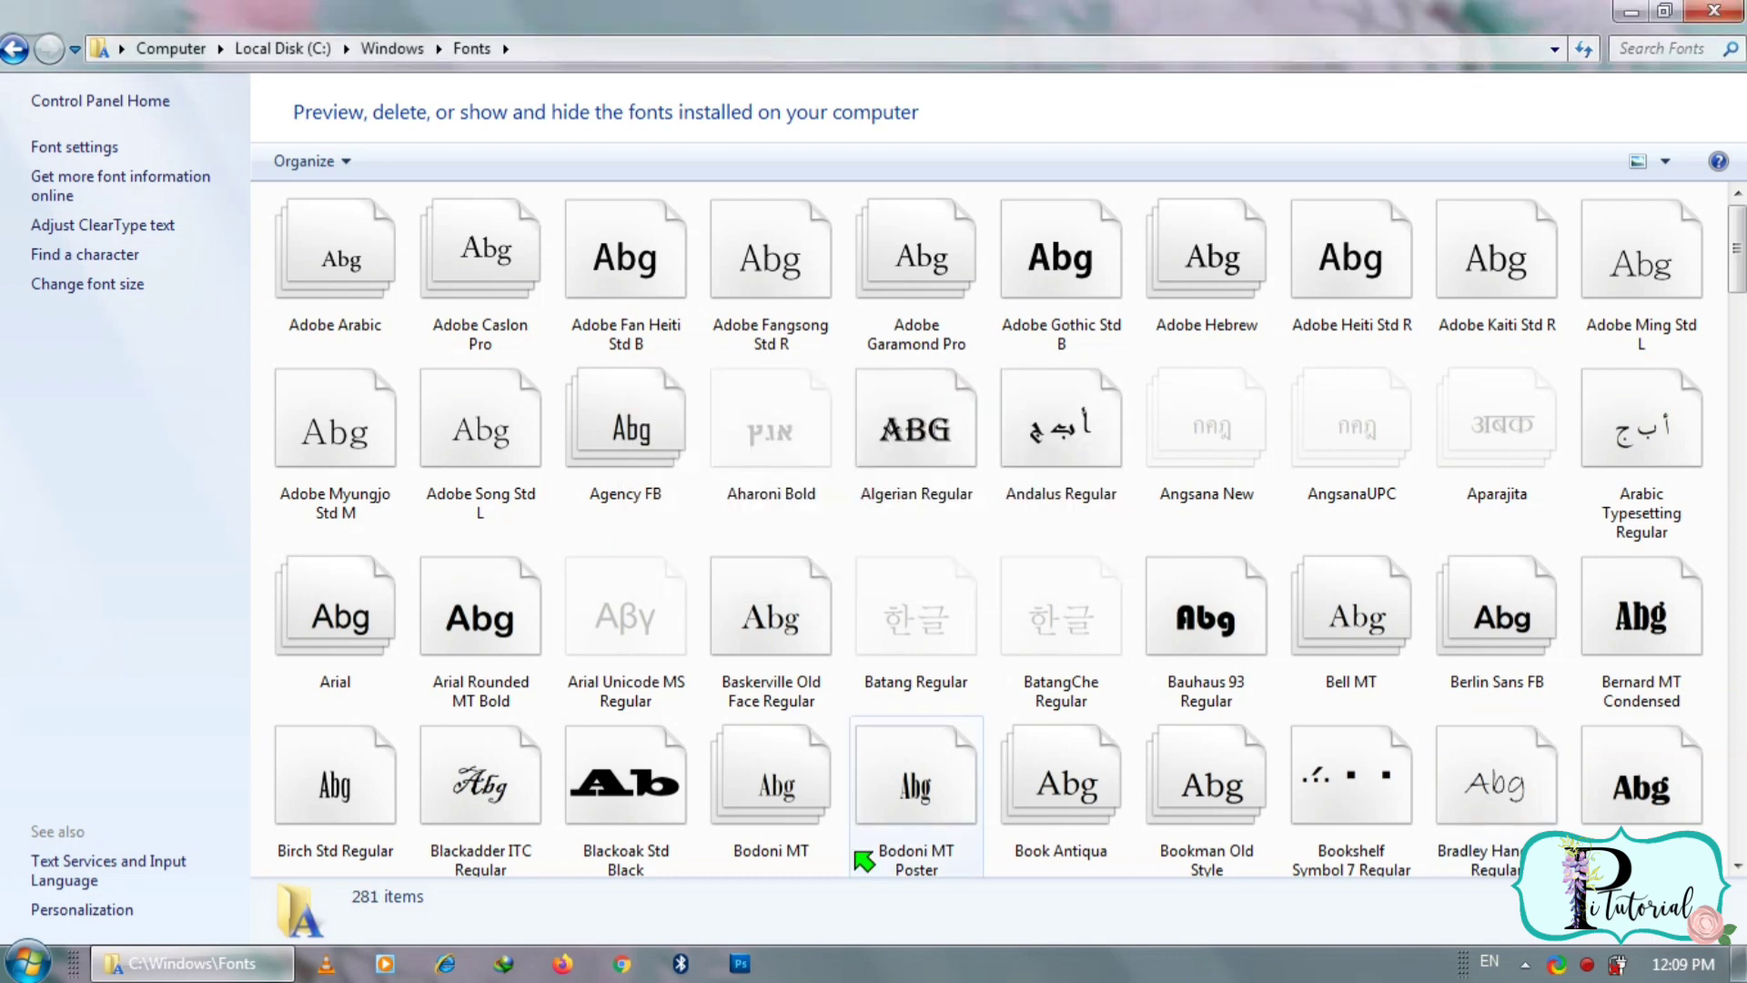
click(1723, 13)
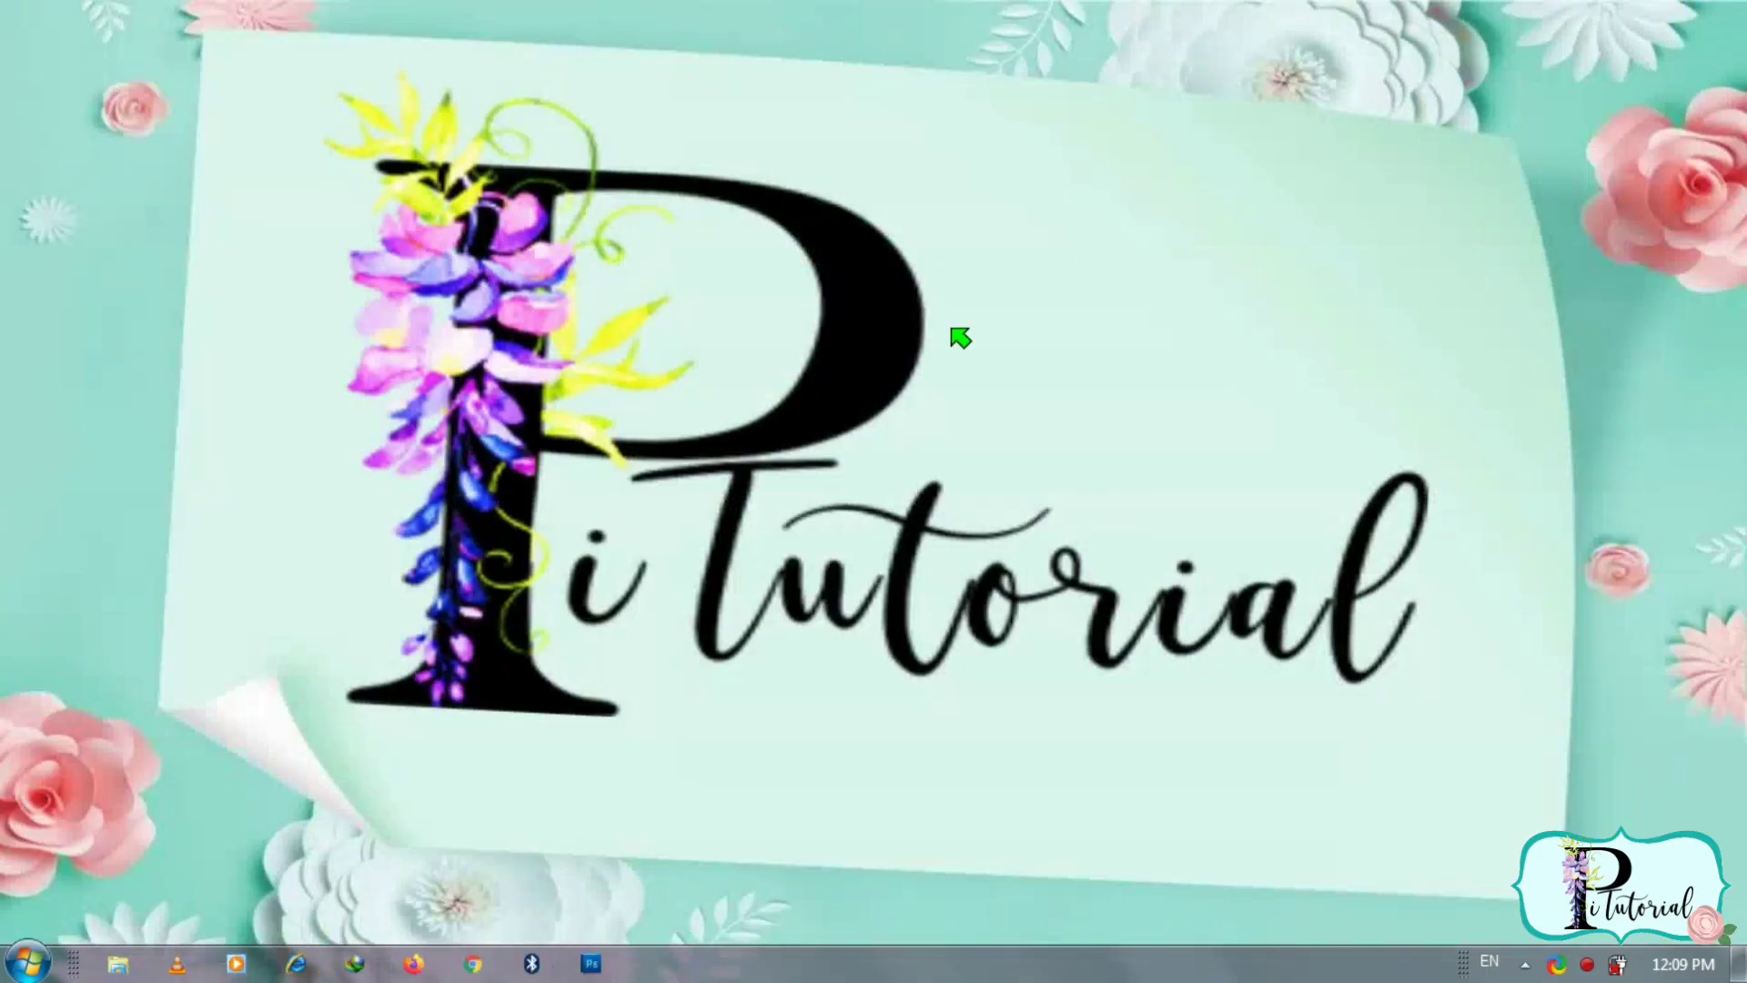
Step: Launch Word 2013 from the Start menu
click(29, 962)
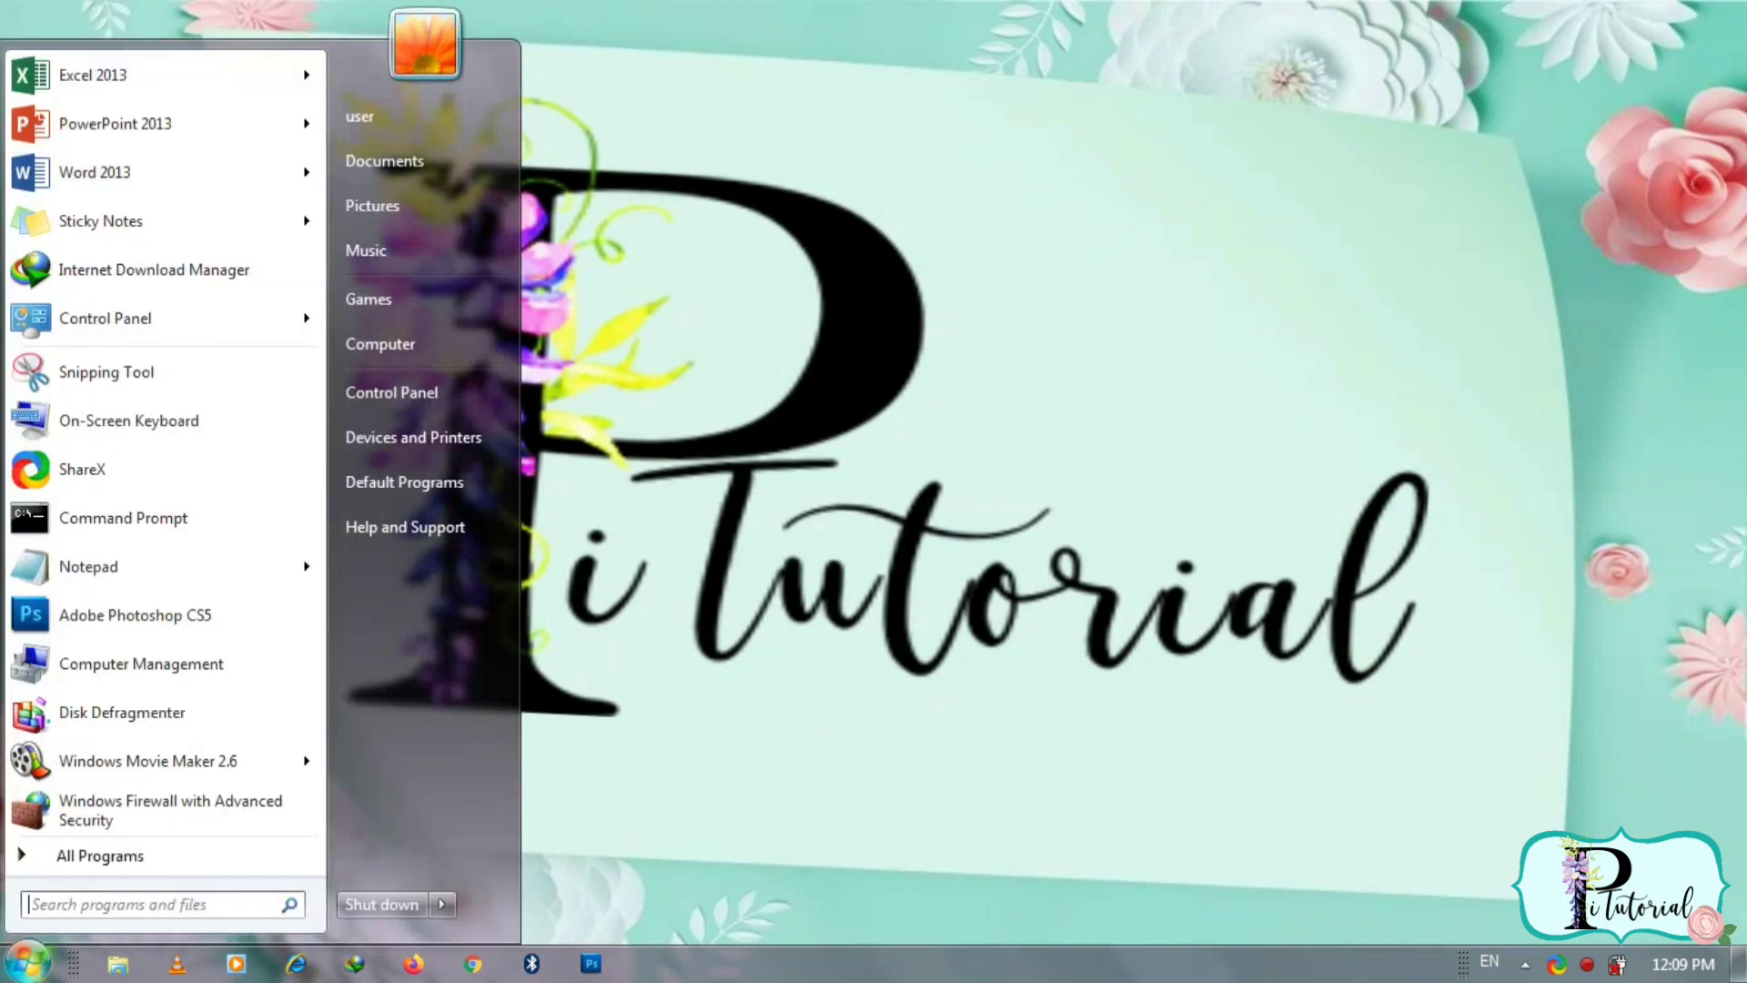
click(138, 185)
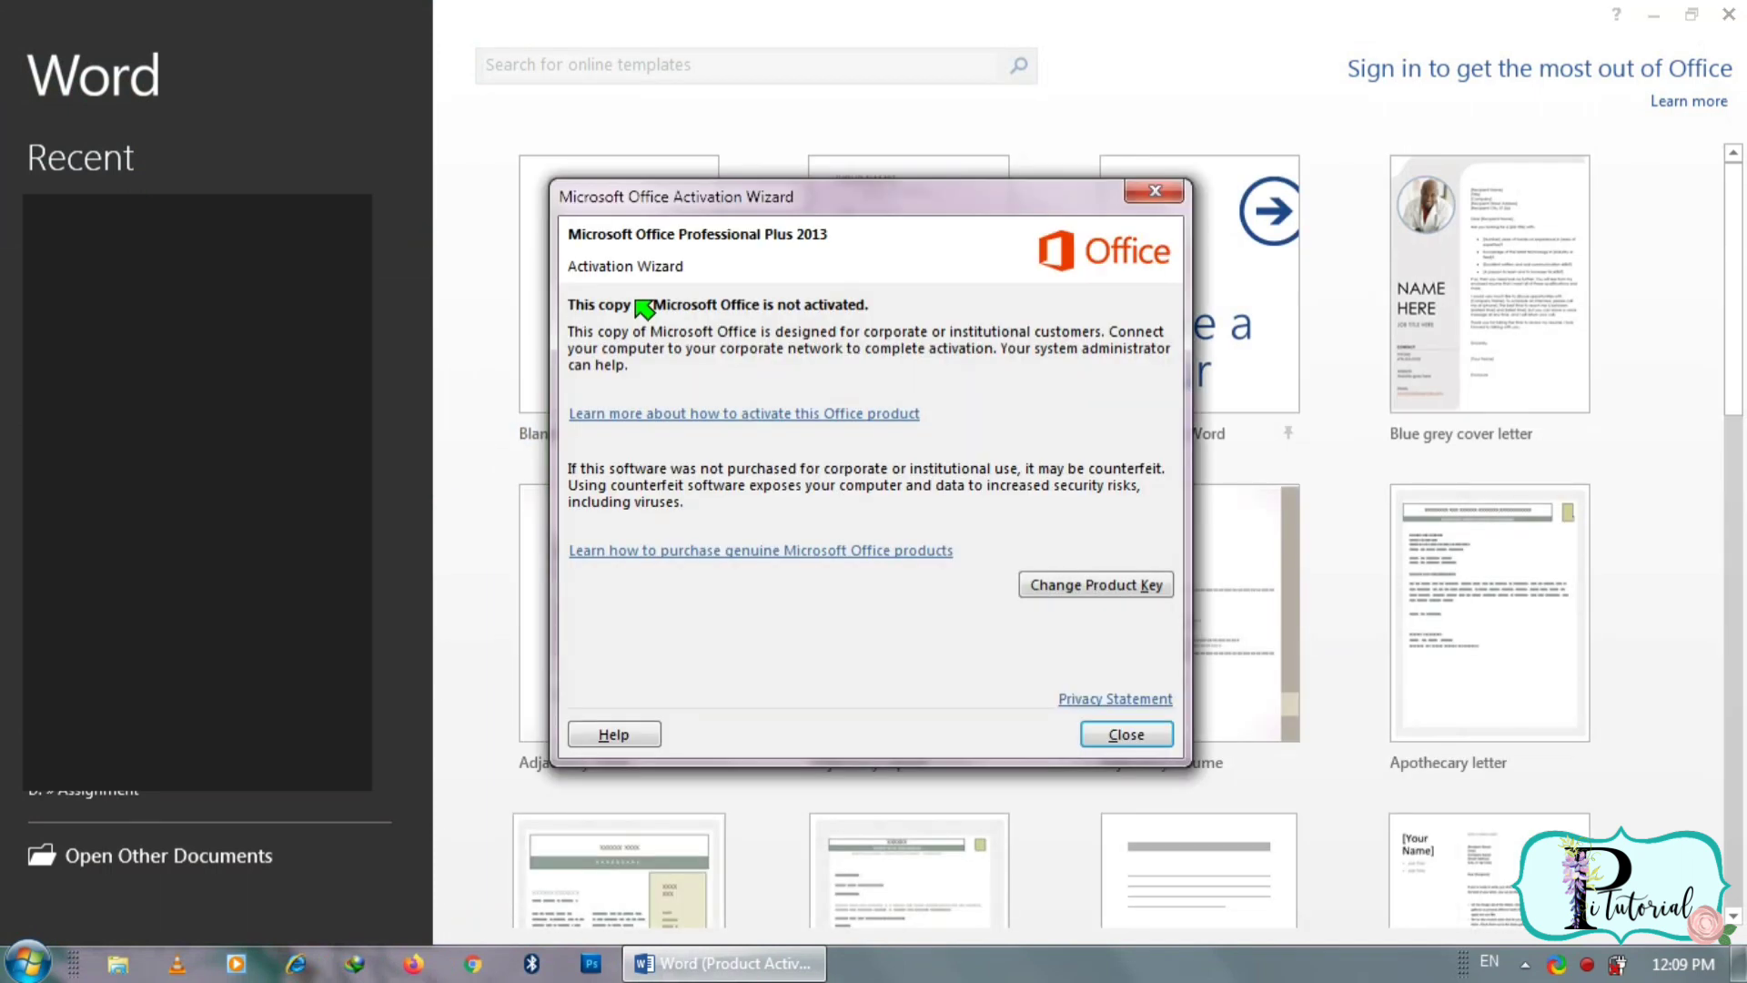
Step: Open a blank document and insert a 7-column by 5-row table via Insert Table
click(1148, 193)
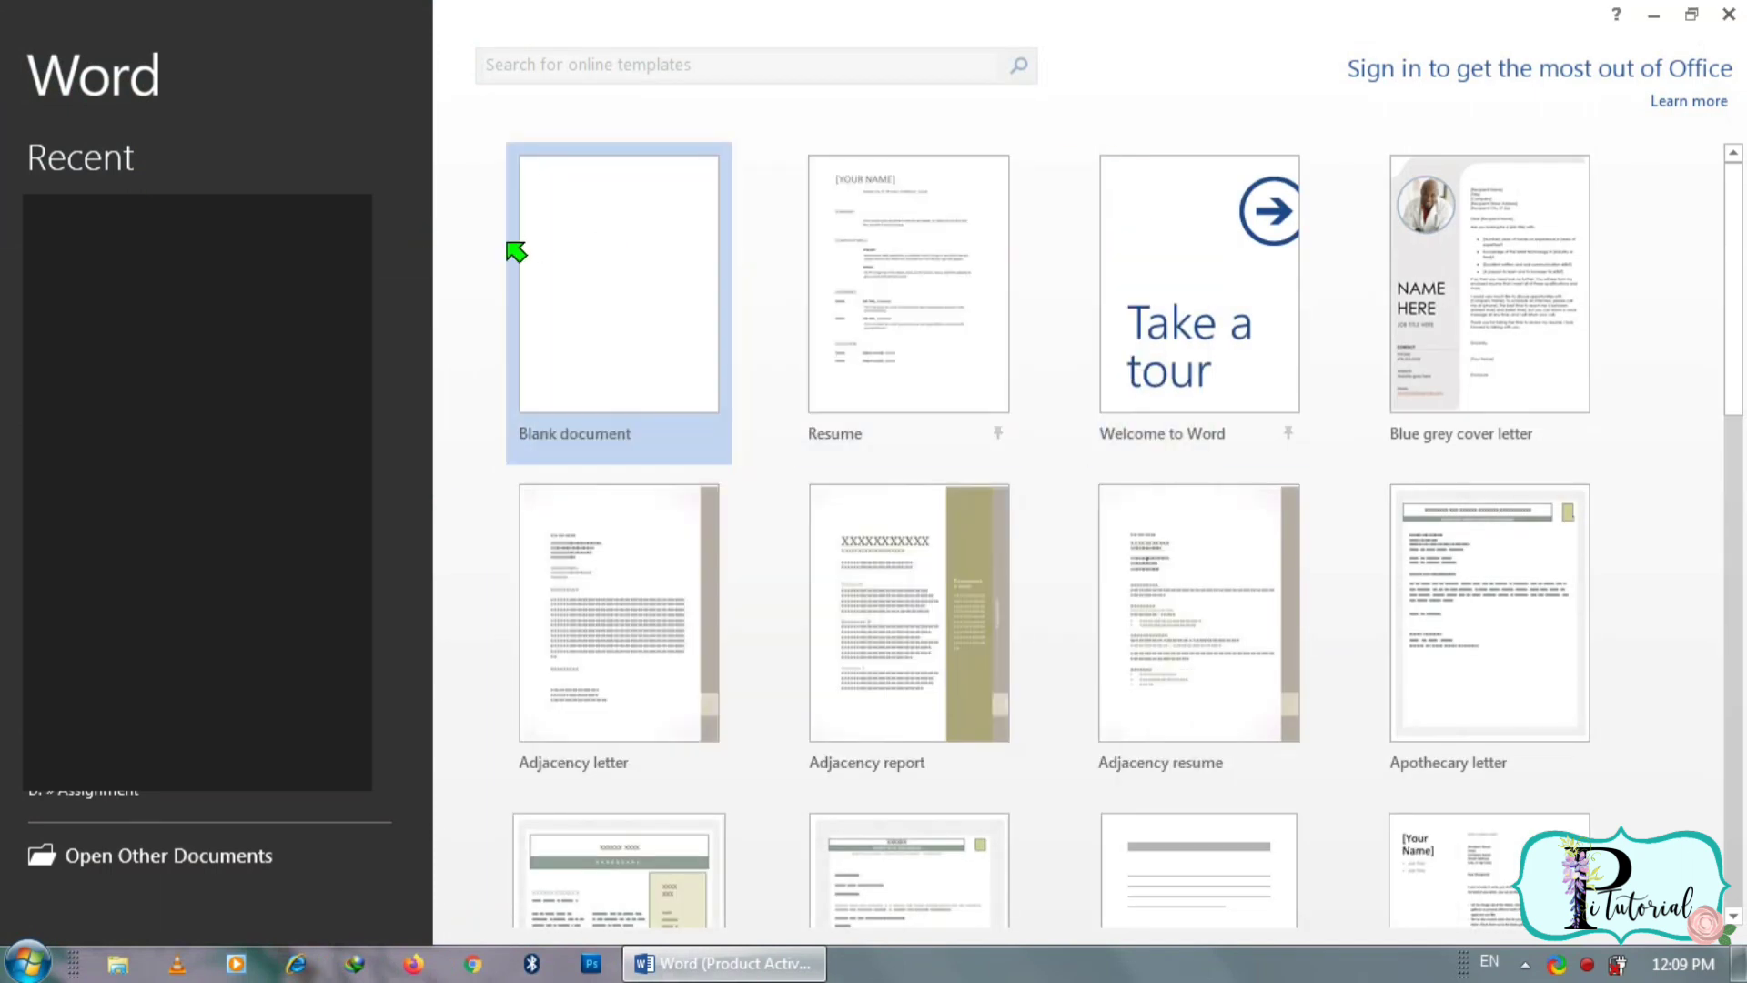
click(565, 262)
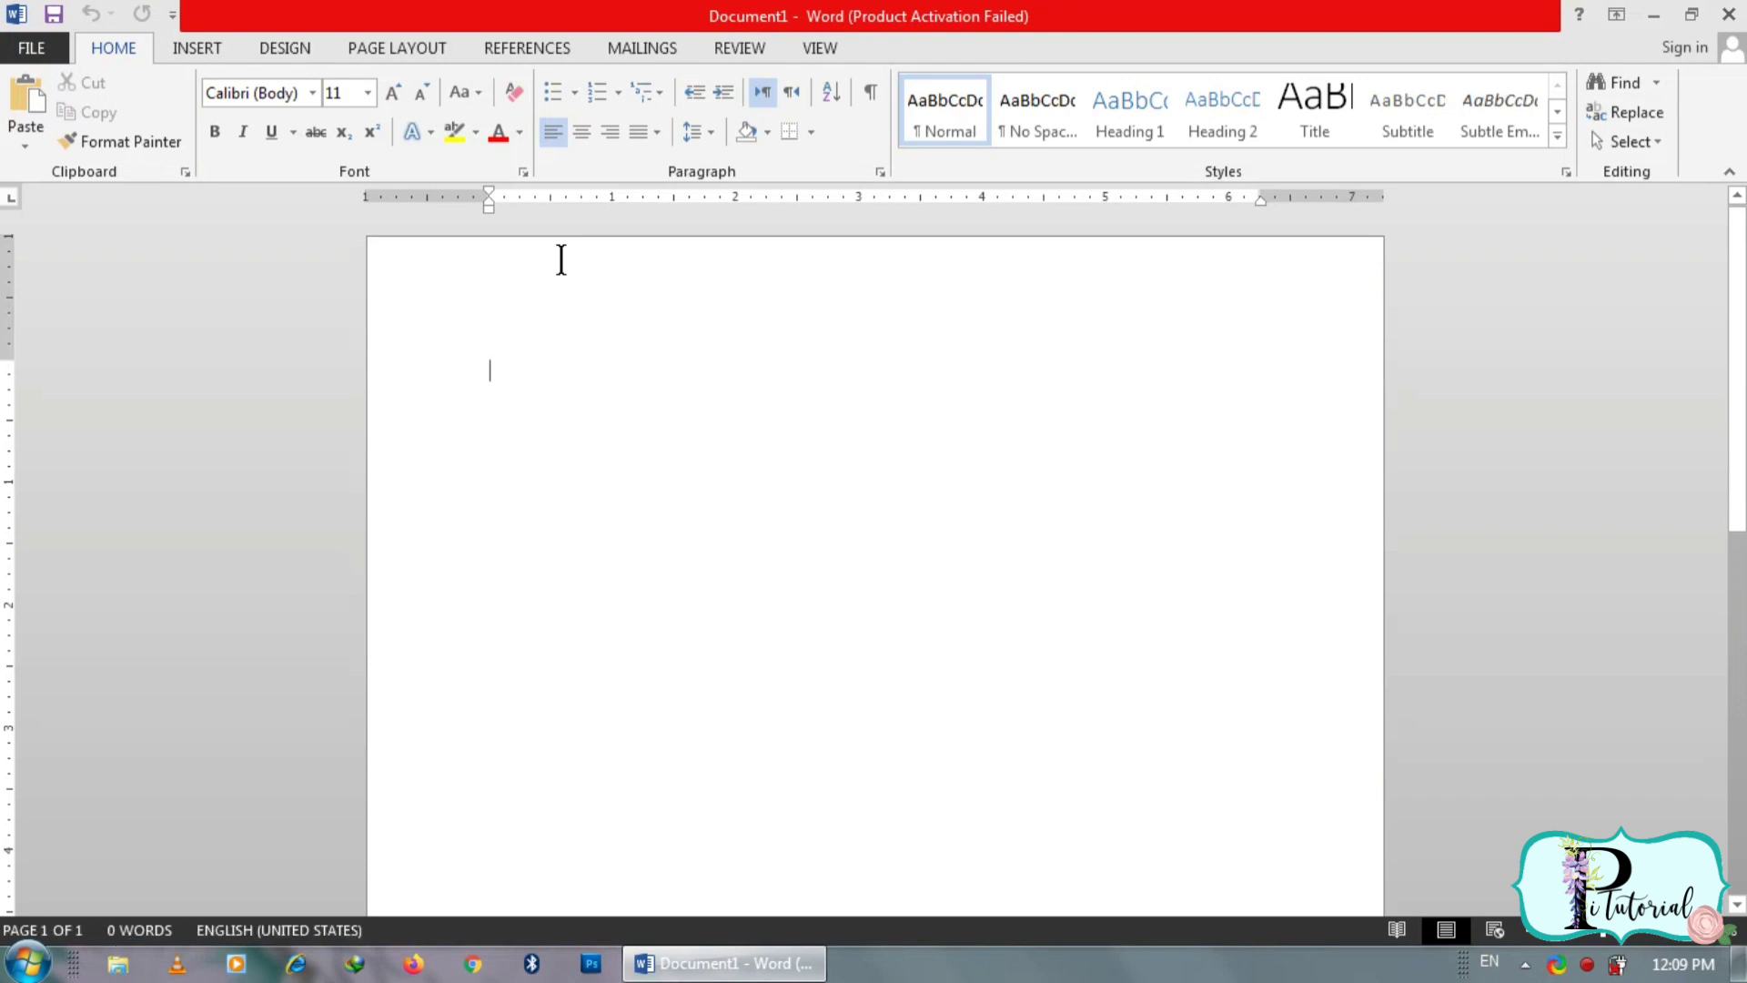
click(194, 50)
click(169, 114)
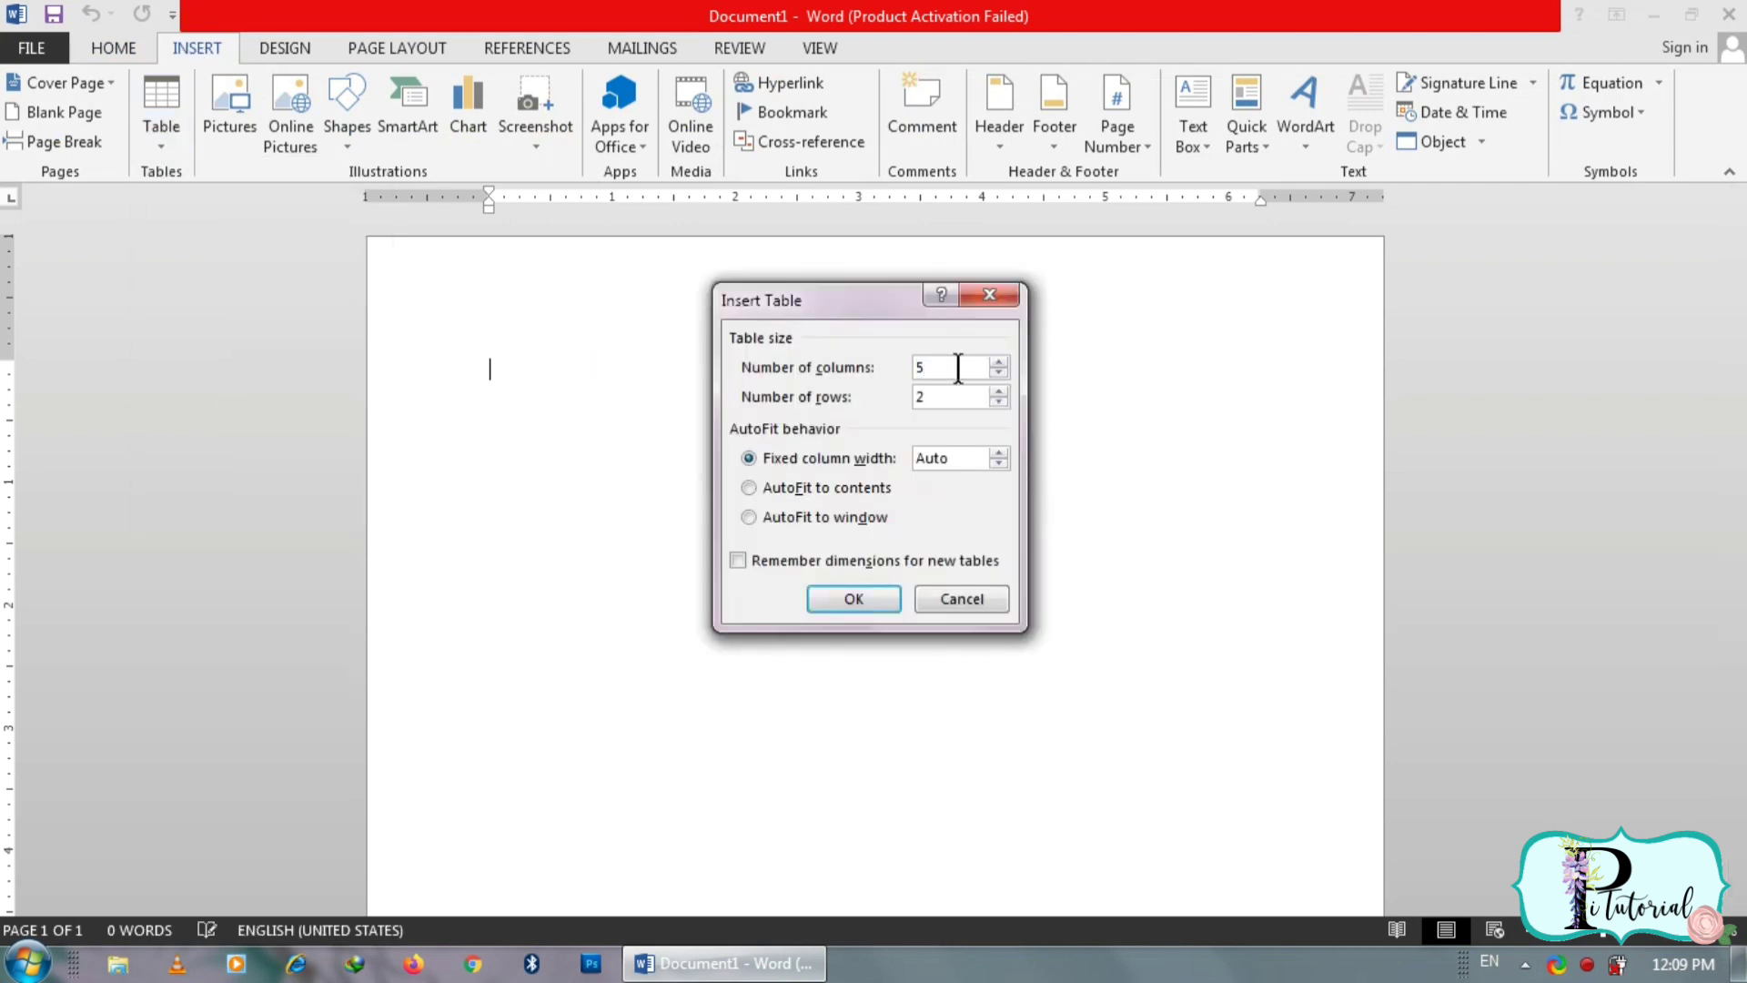
key(BackSpace)
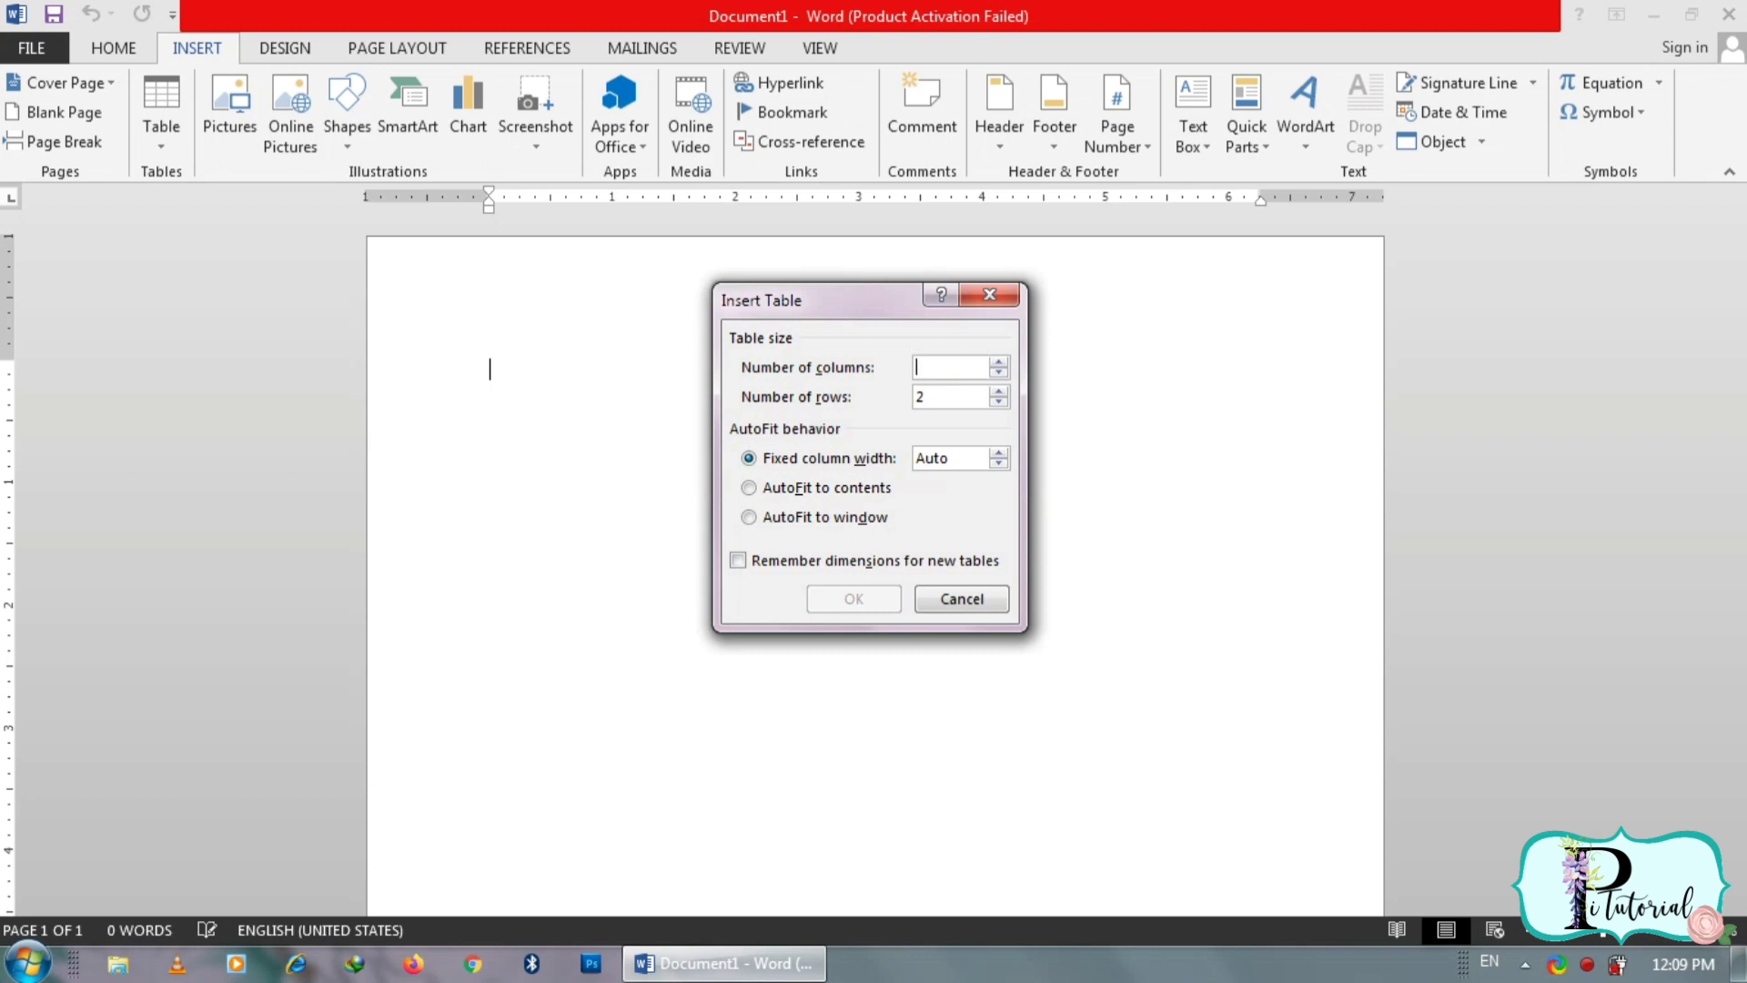
text(7)
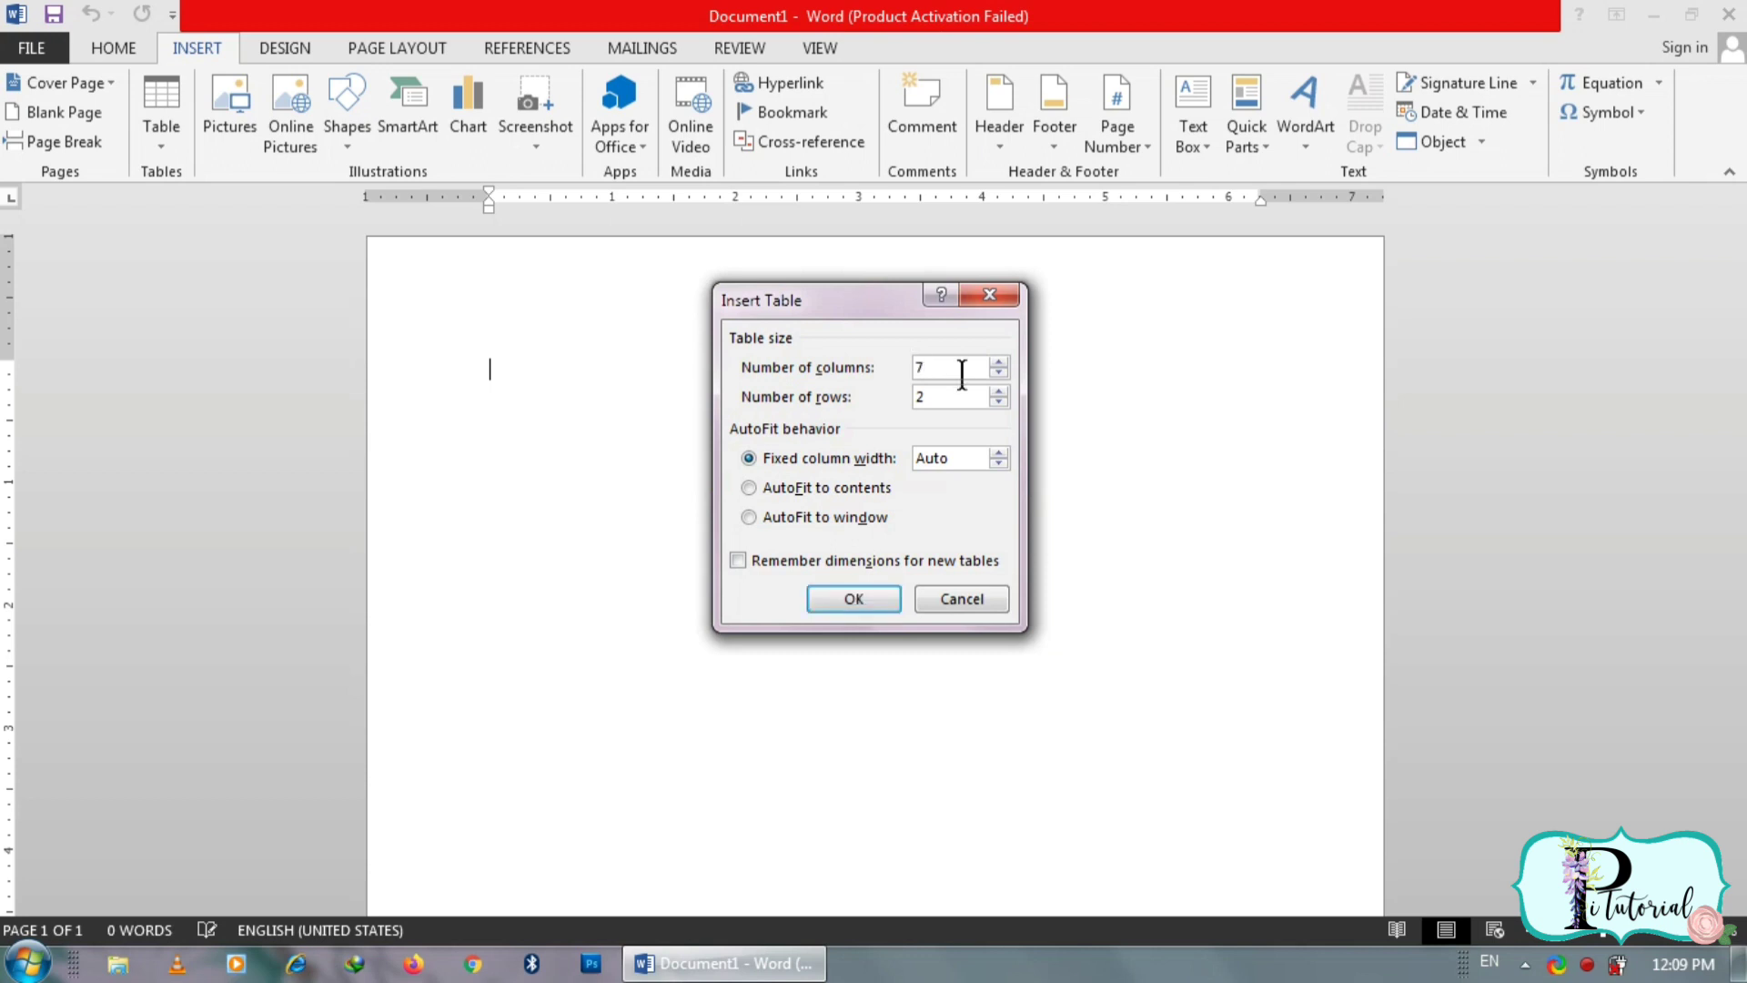
click(962, 397)
key(BackSpace)
text(5)
click(892, 599)
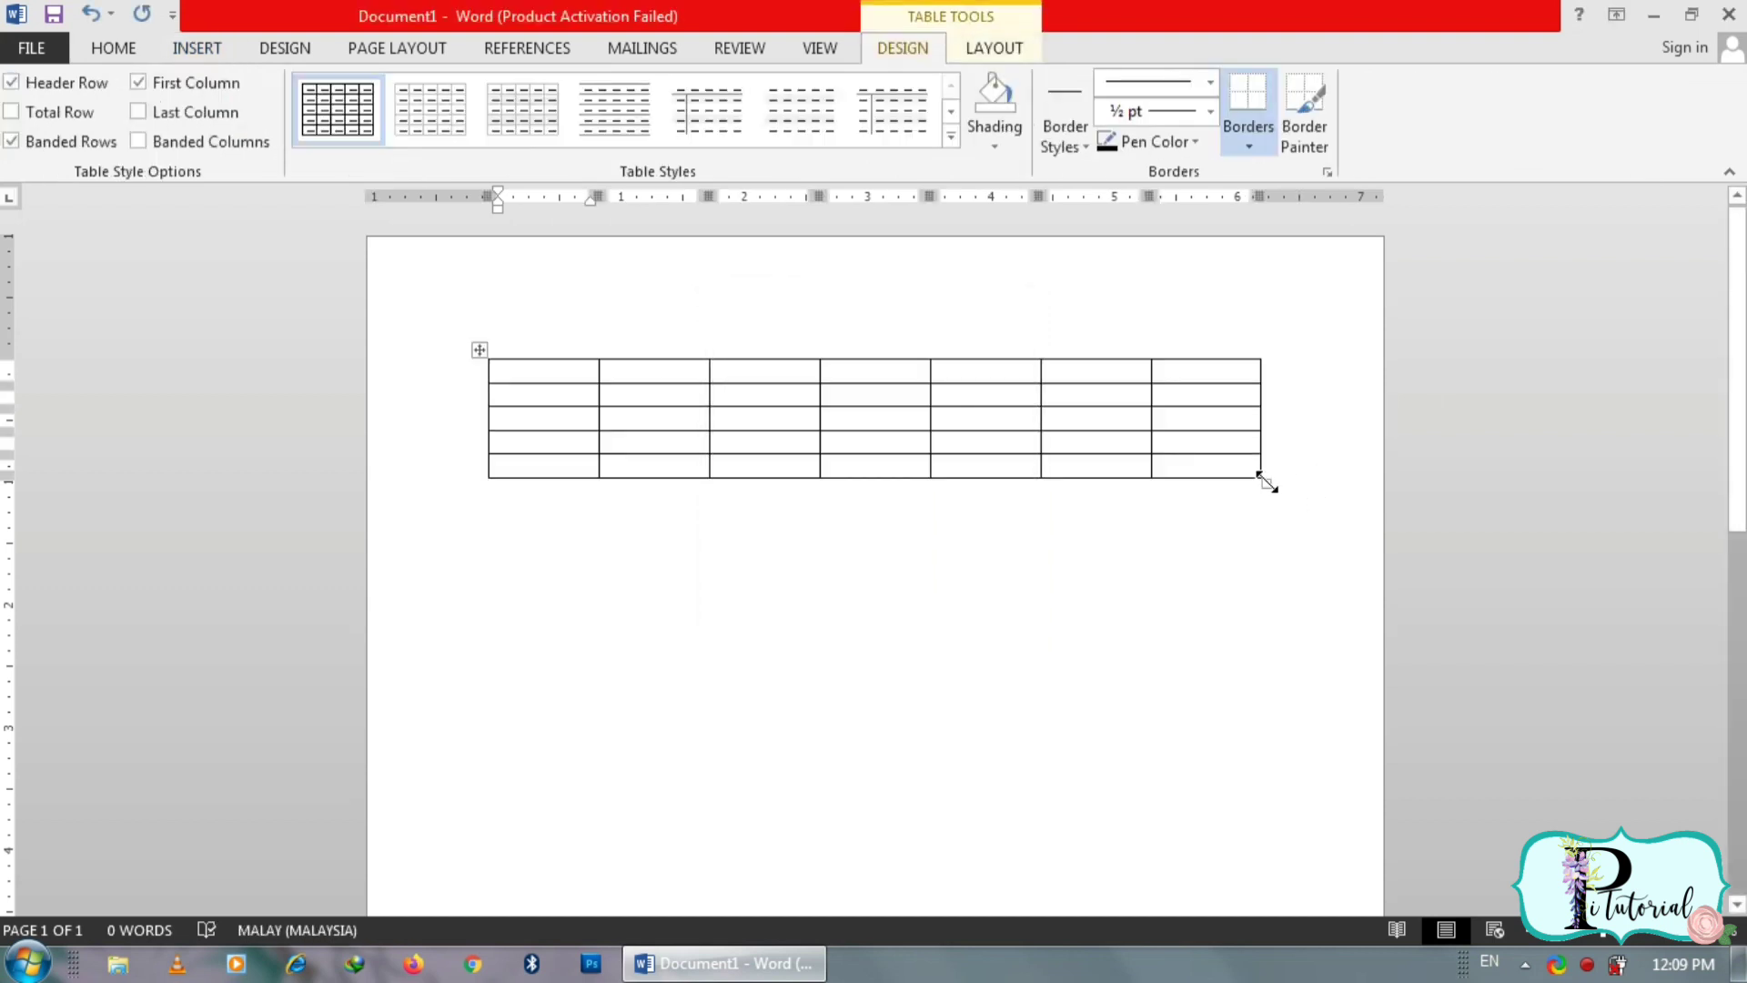
Step: Stretch the table larger and set its font to KFGQPC Alphabet Dotted at size 72
drag(1265, 482, 1308, 737)
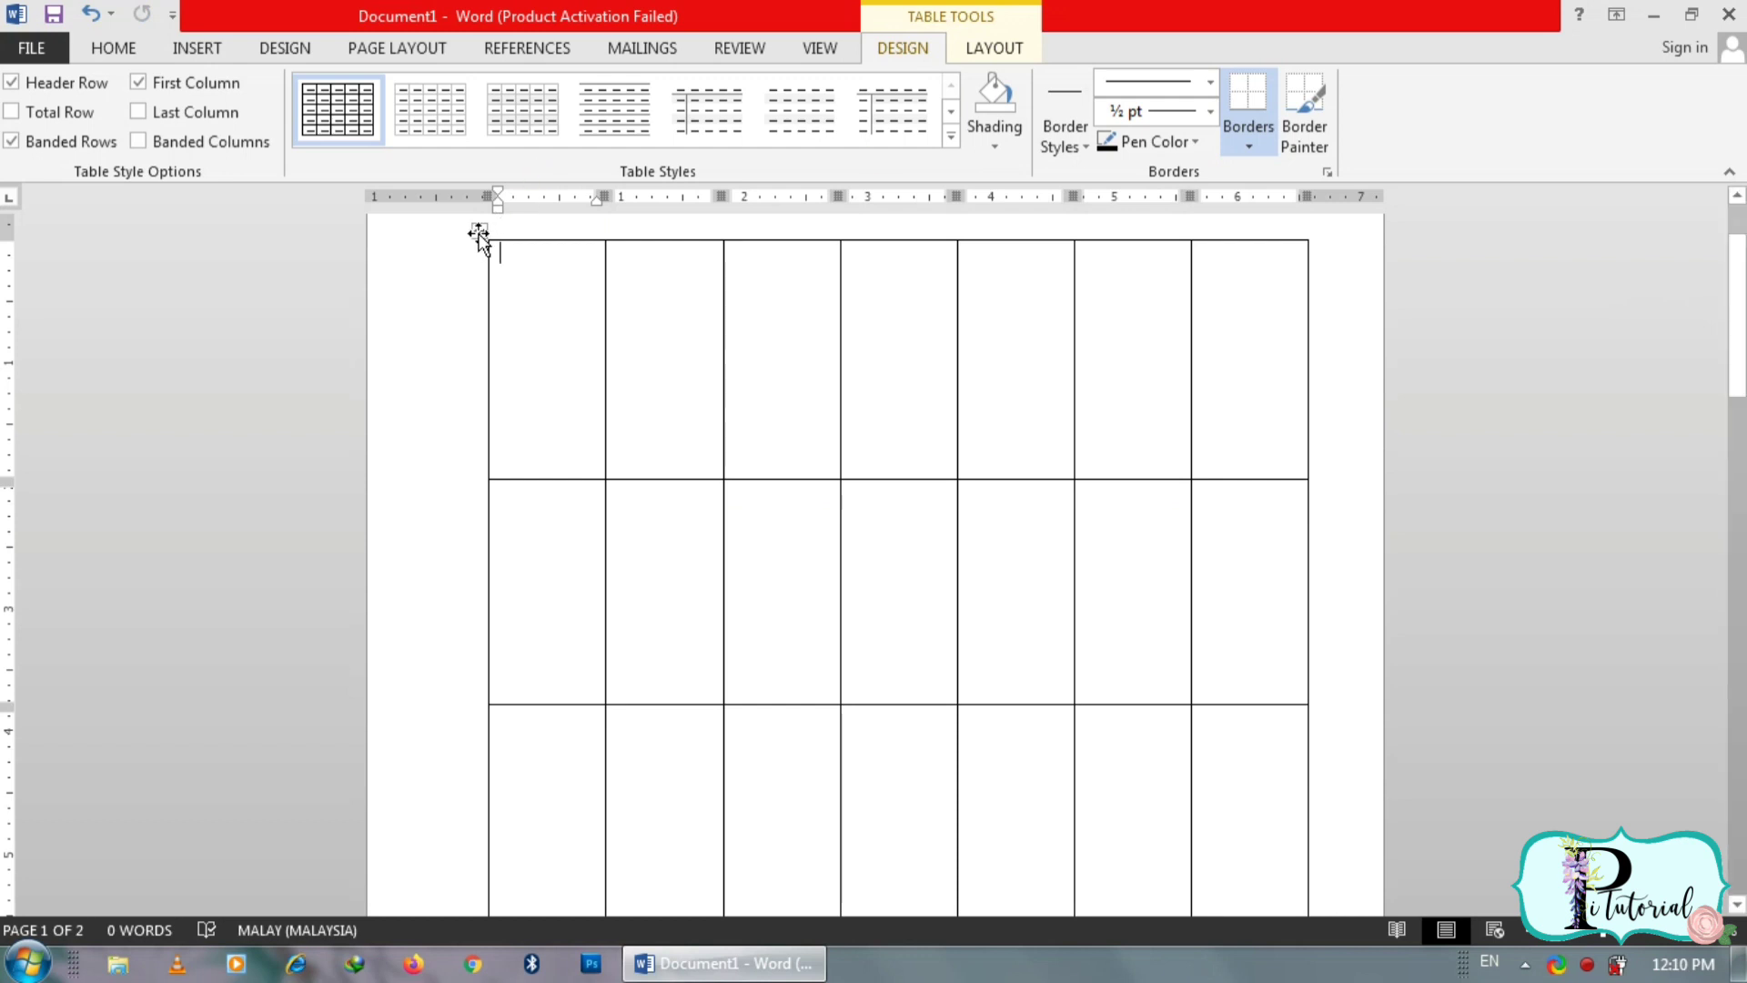
click(480, 233)
click(119, 47)
click(245, 93)
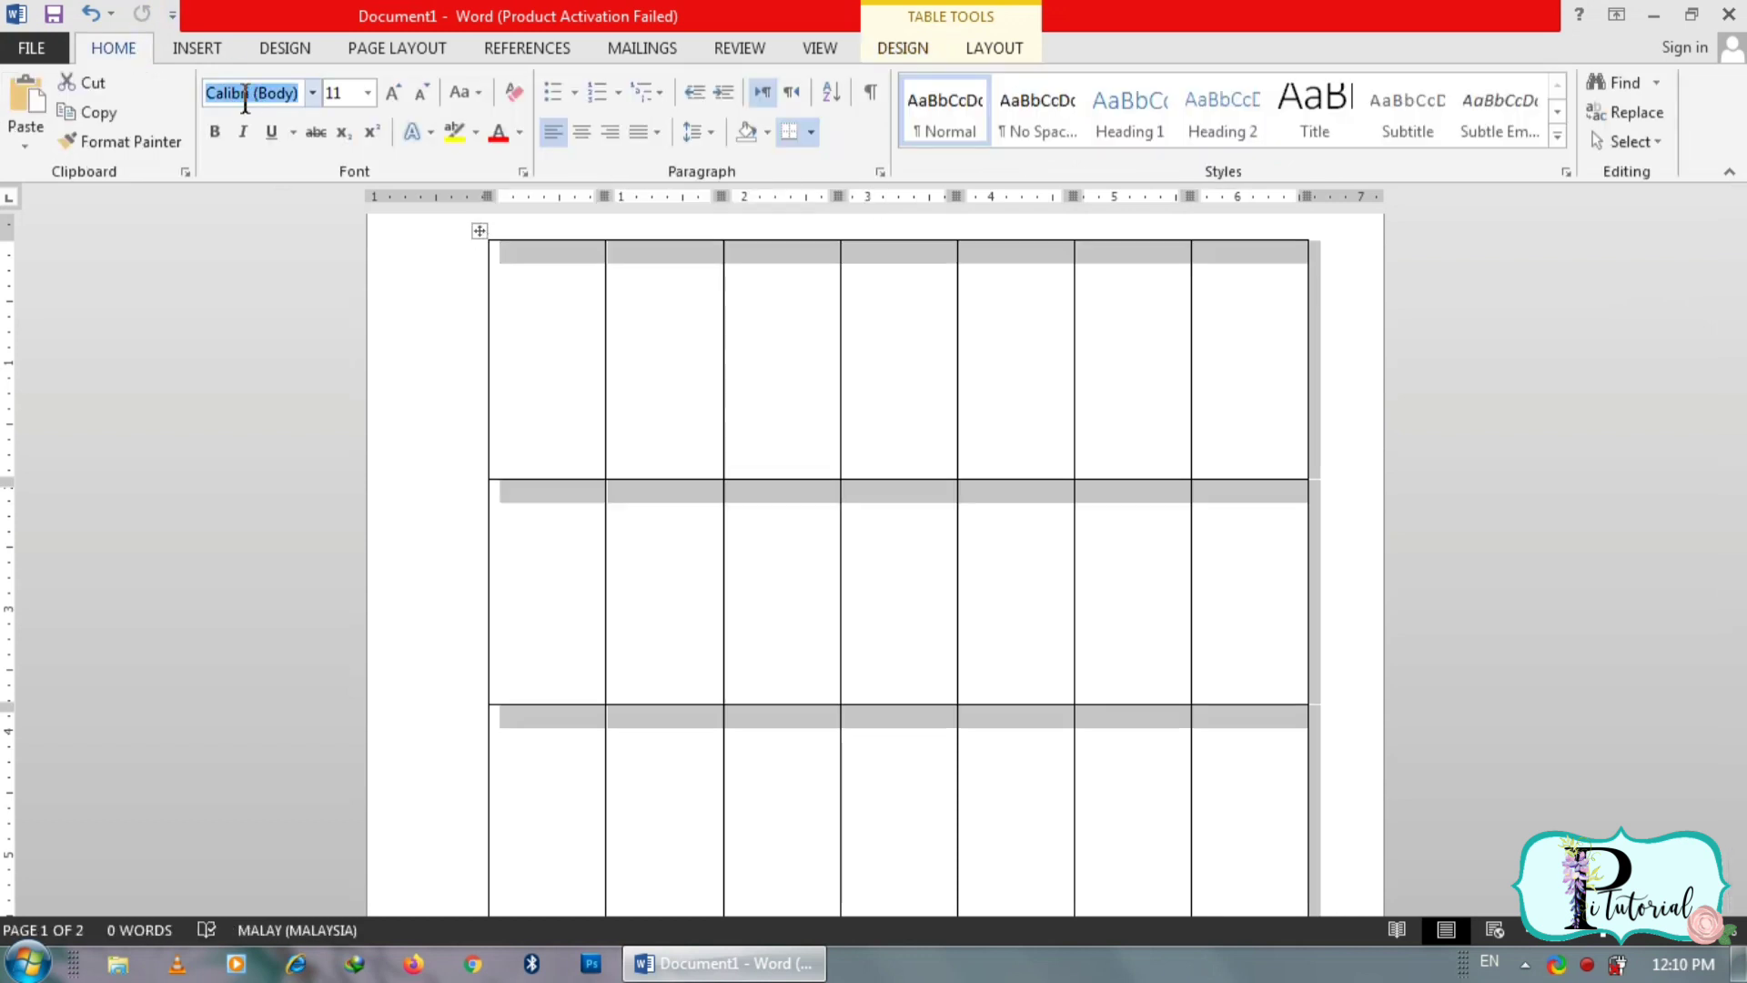
text(K)
key(Escape)
click(315, 94)
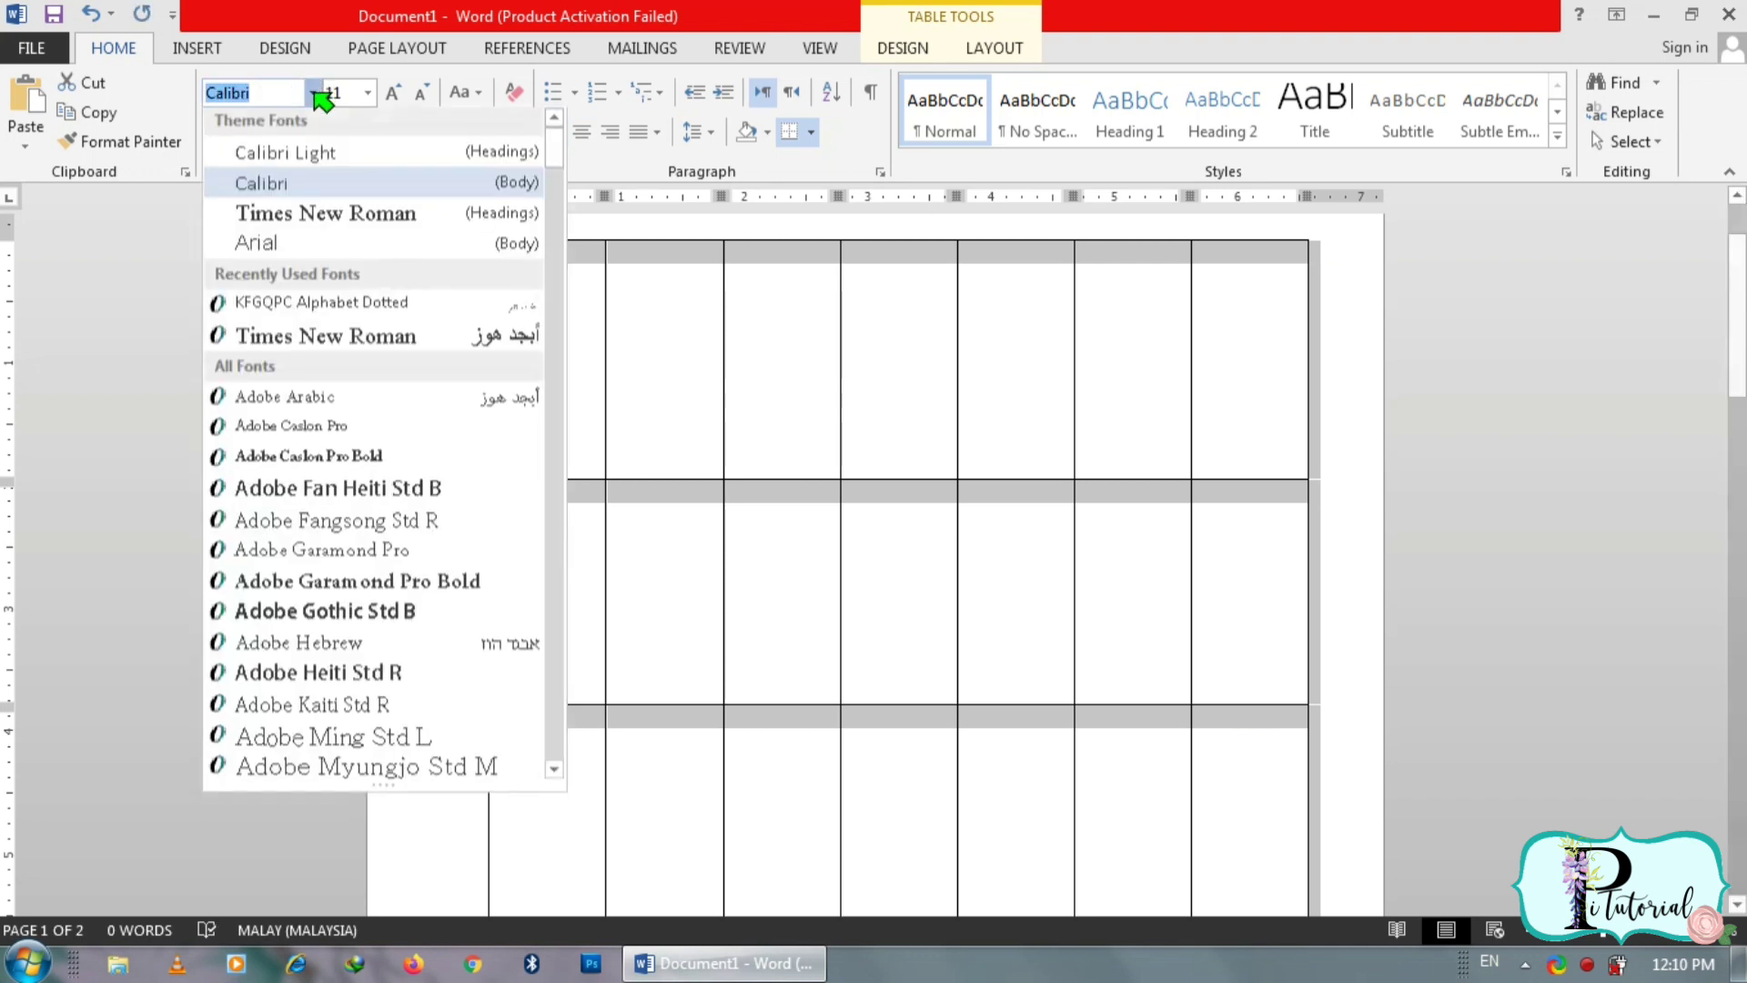
click(310, 302)
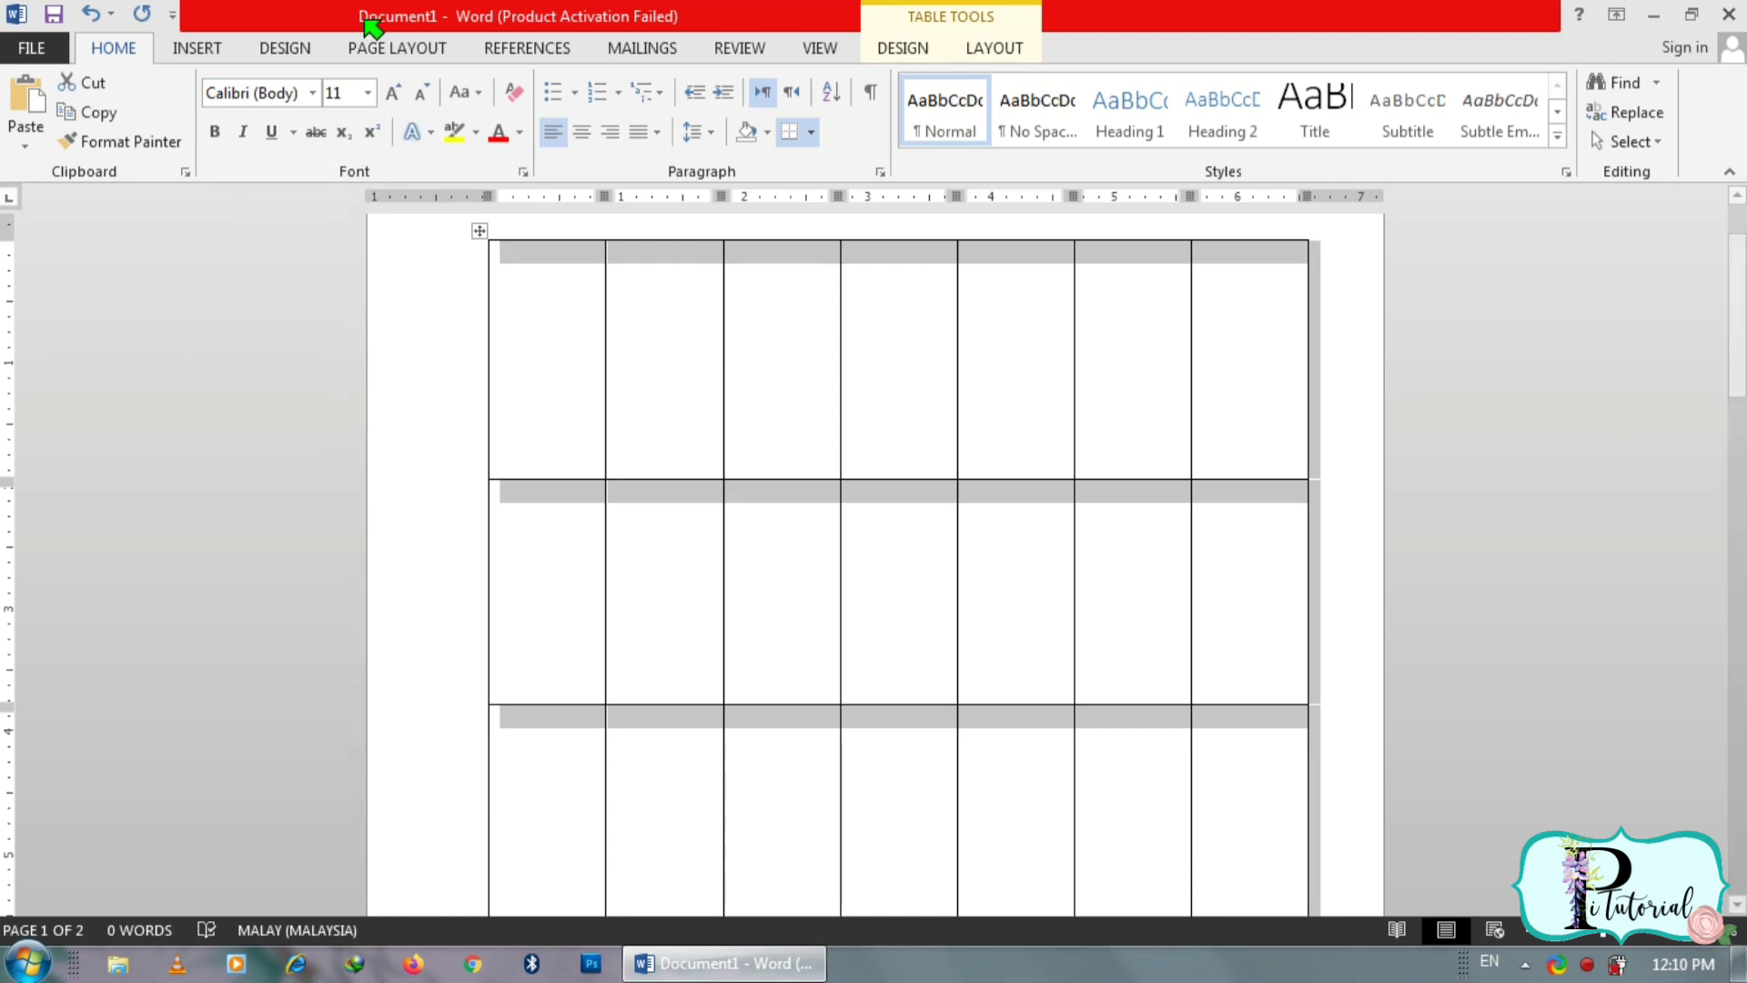
click(339, 95)
text(72)
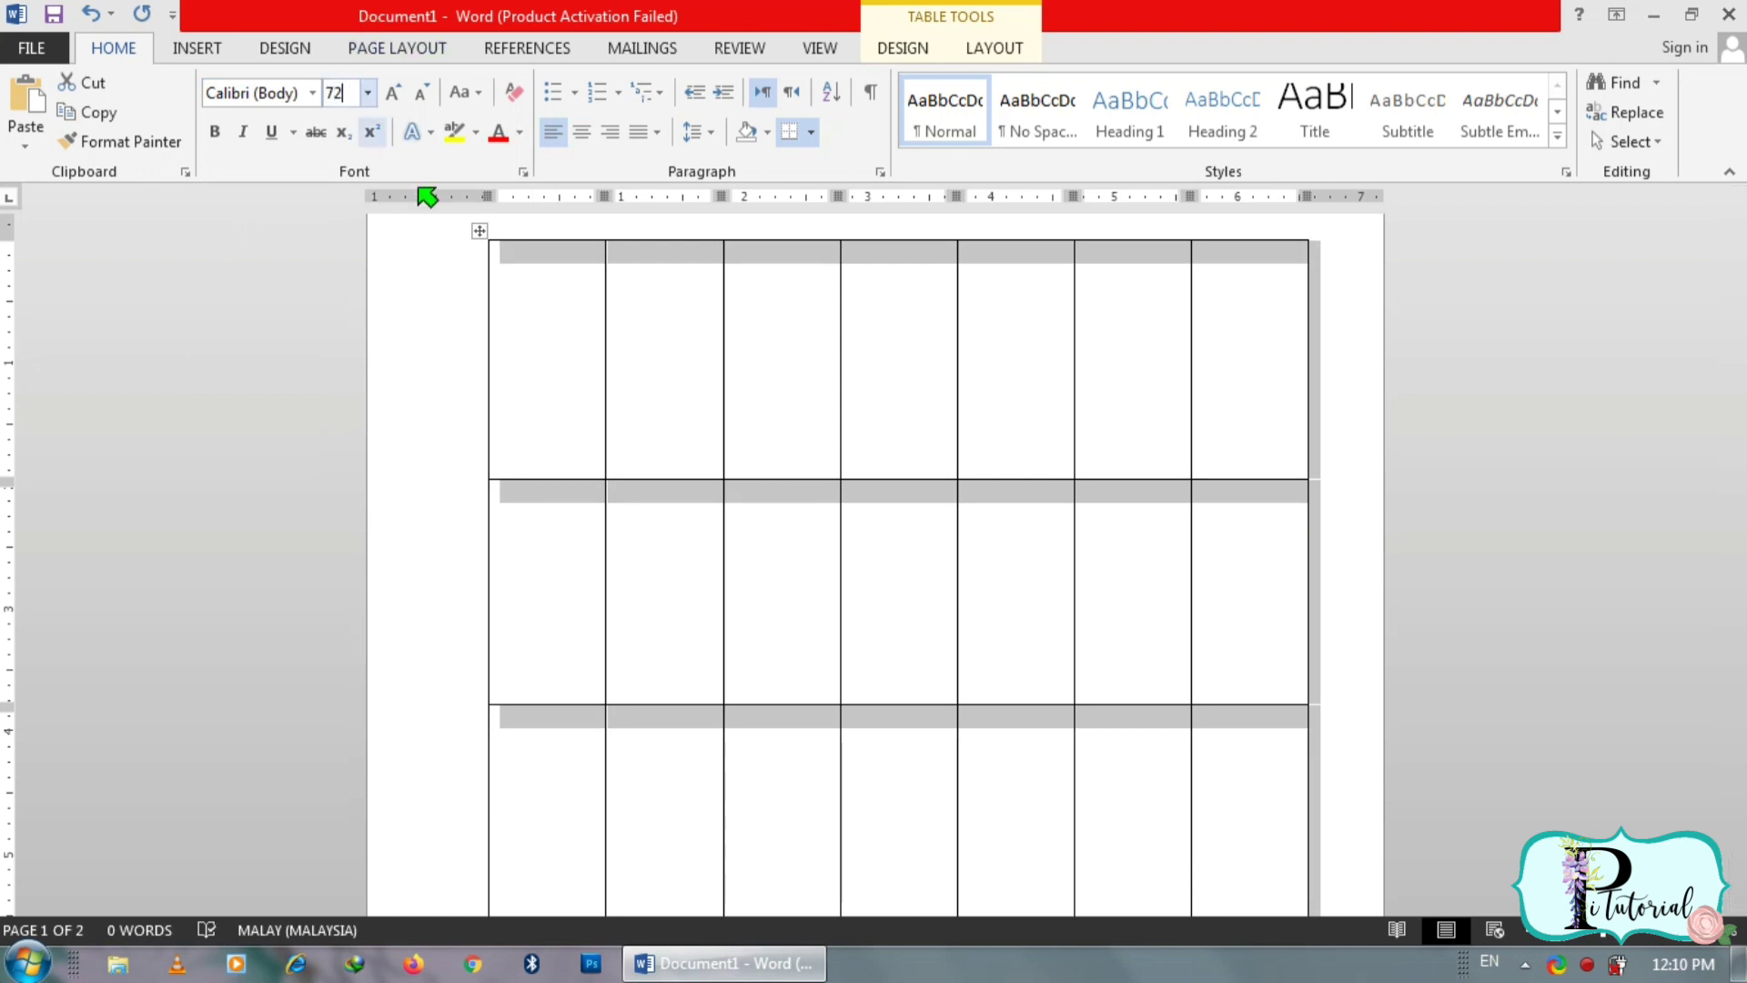
Step: Type a test letter in the first cell and delete it
click(585, 325)
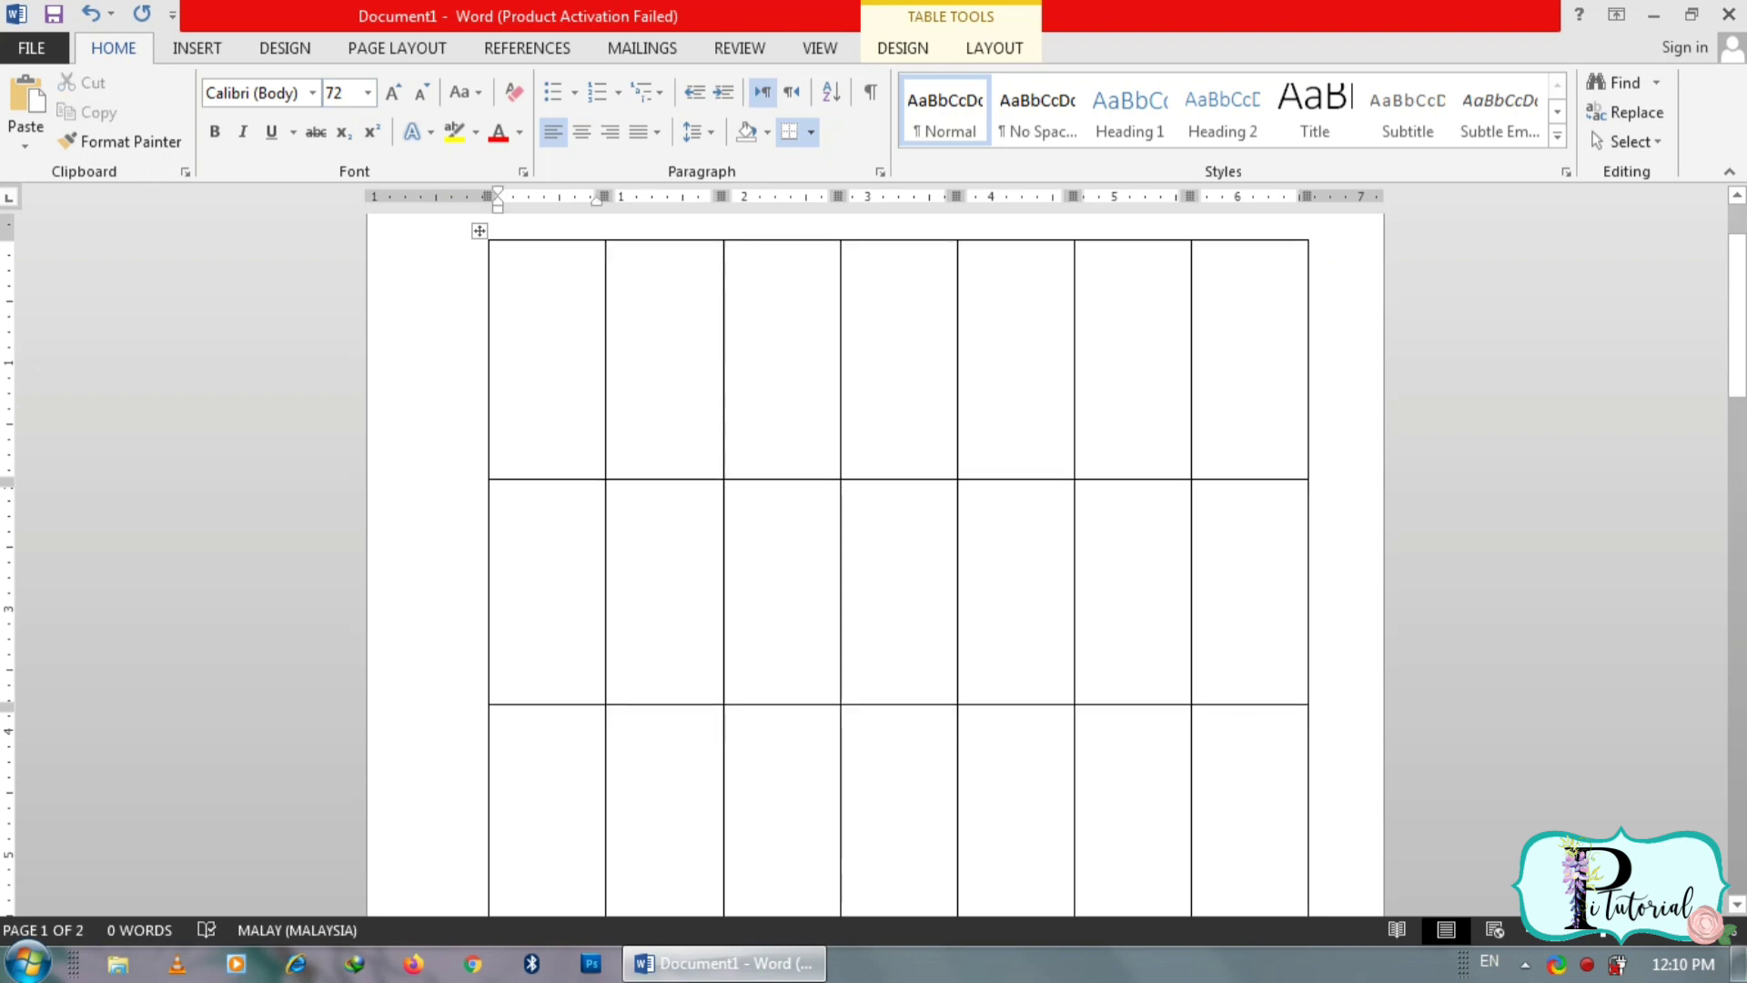
text(h)
key(BackSpace)
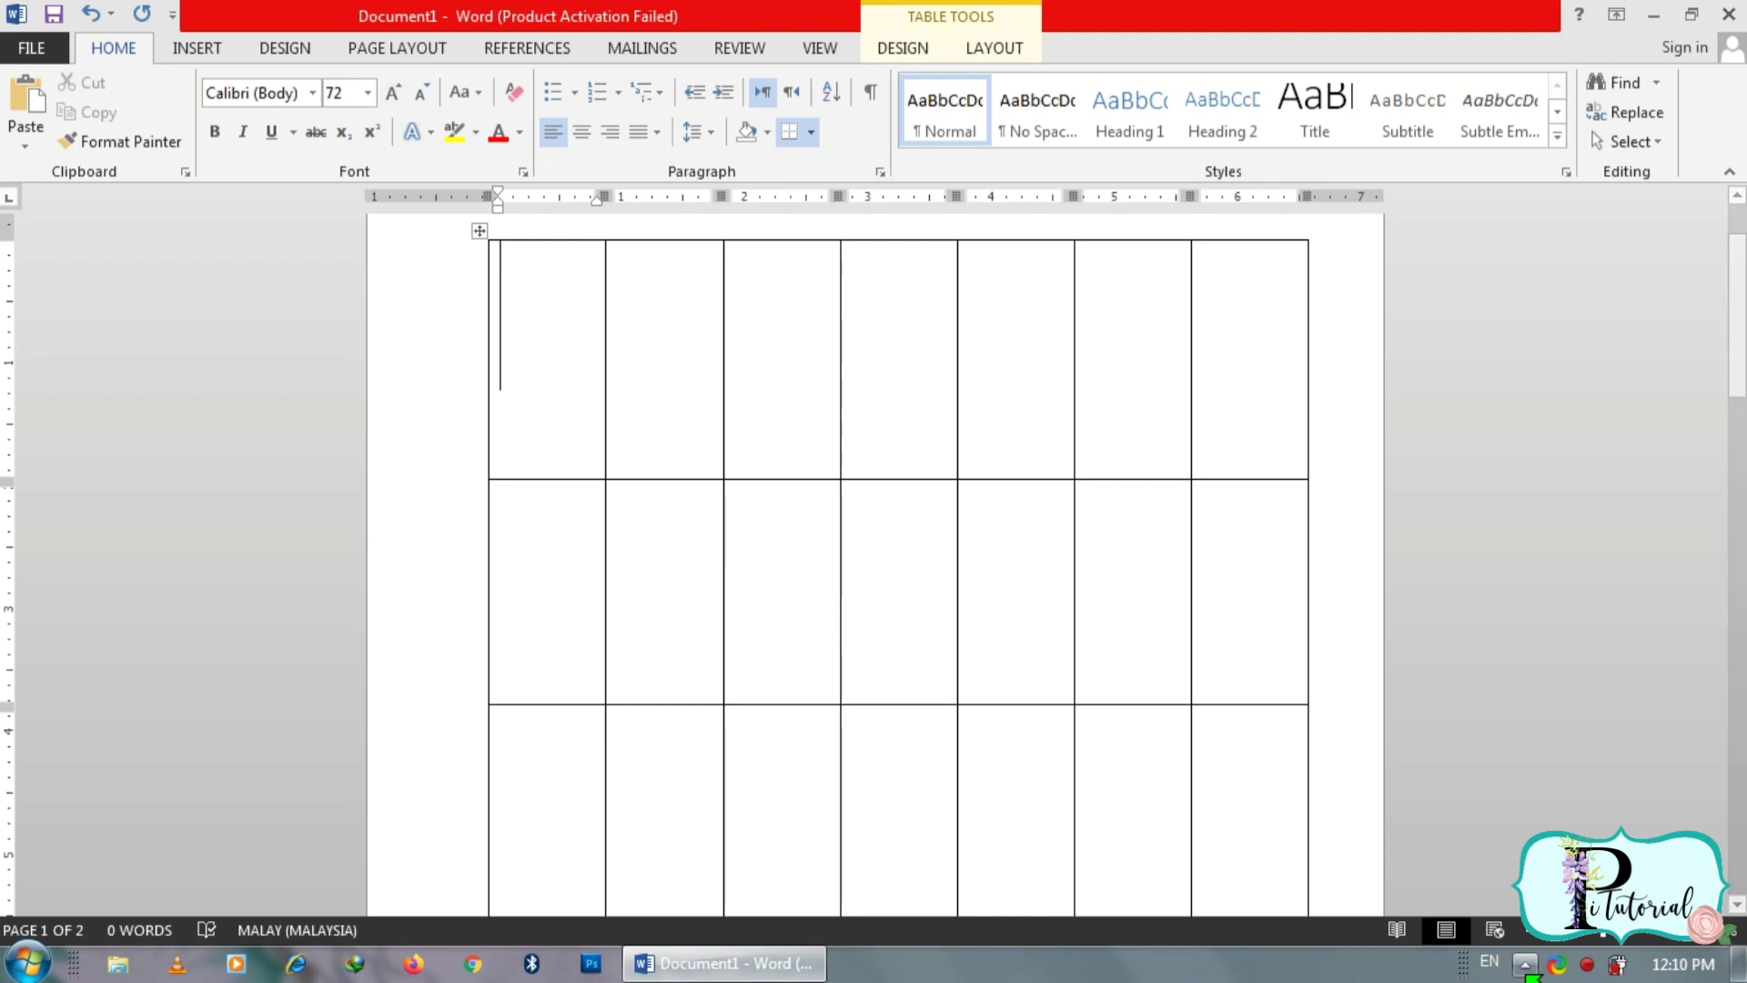
Step: Switch input to Arabic and type alif (ا) in the table's top-right cell
click(1491, 962)
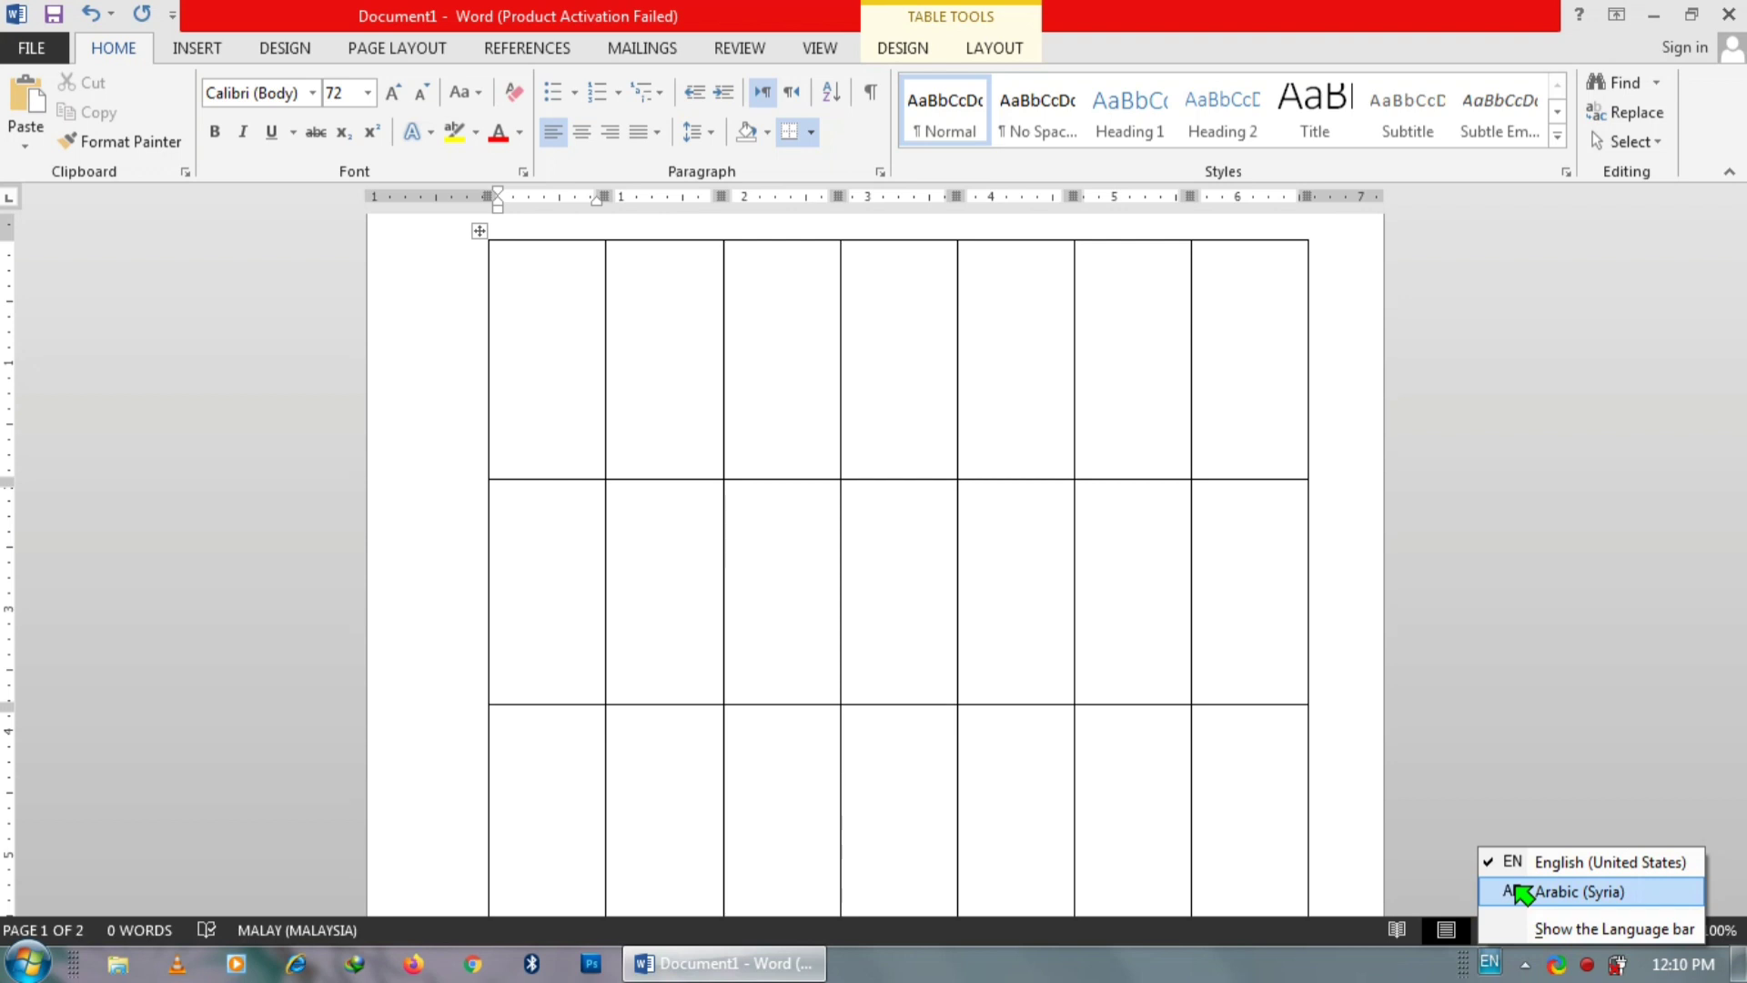
click(1522, 892)
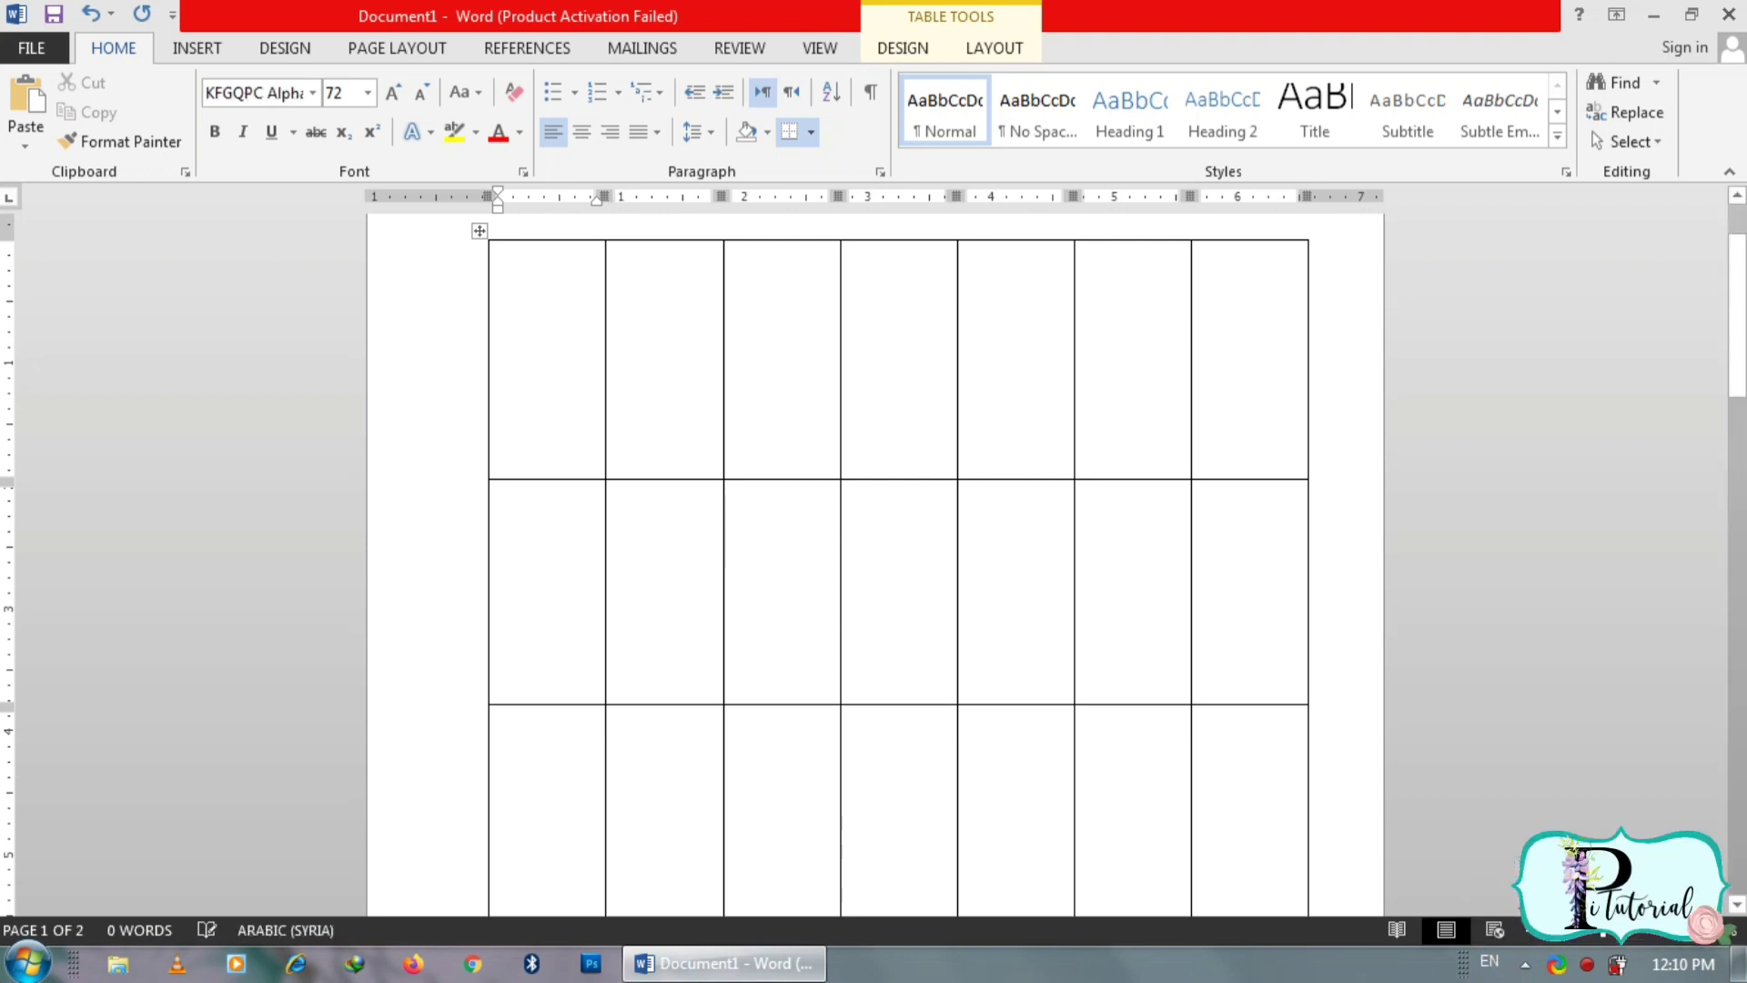
click(1252, 330)
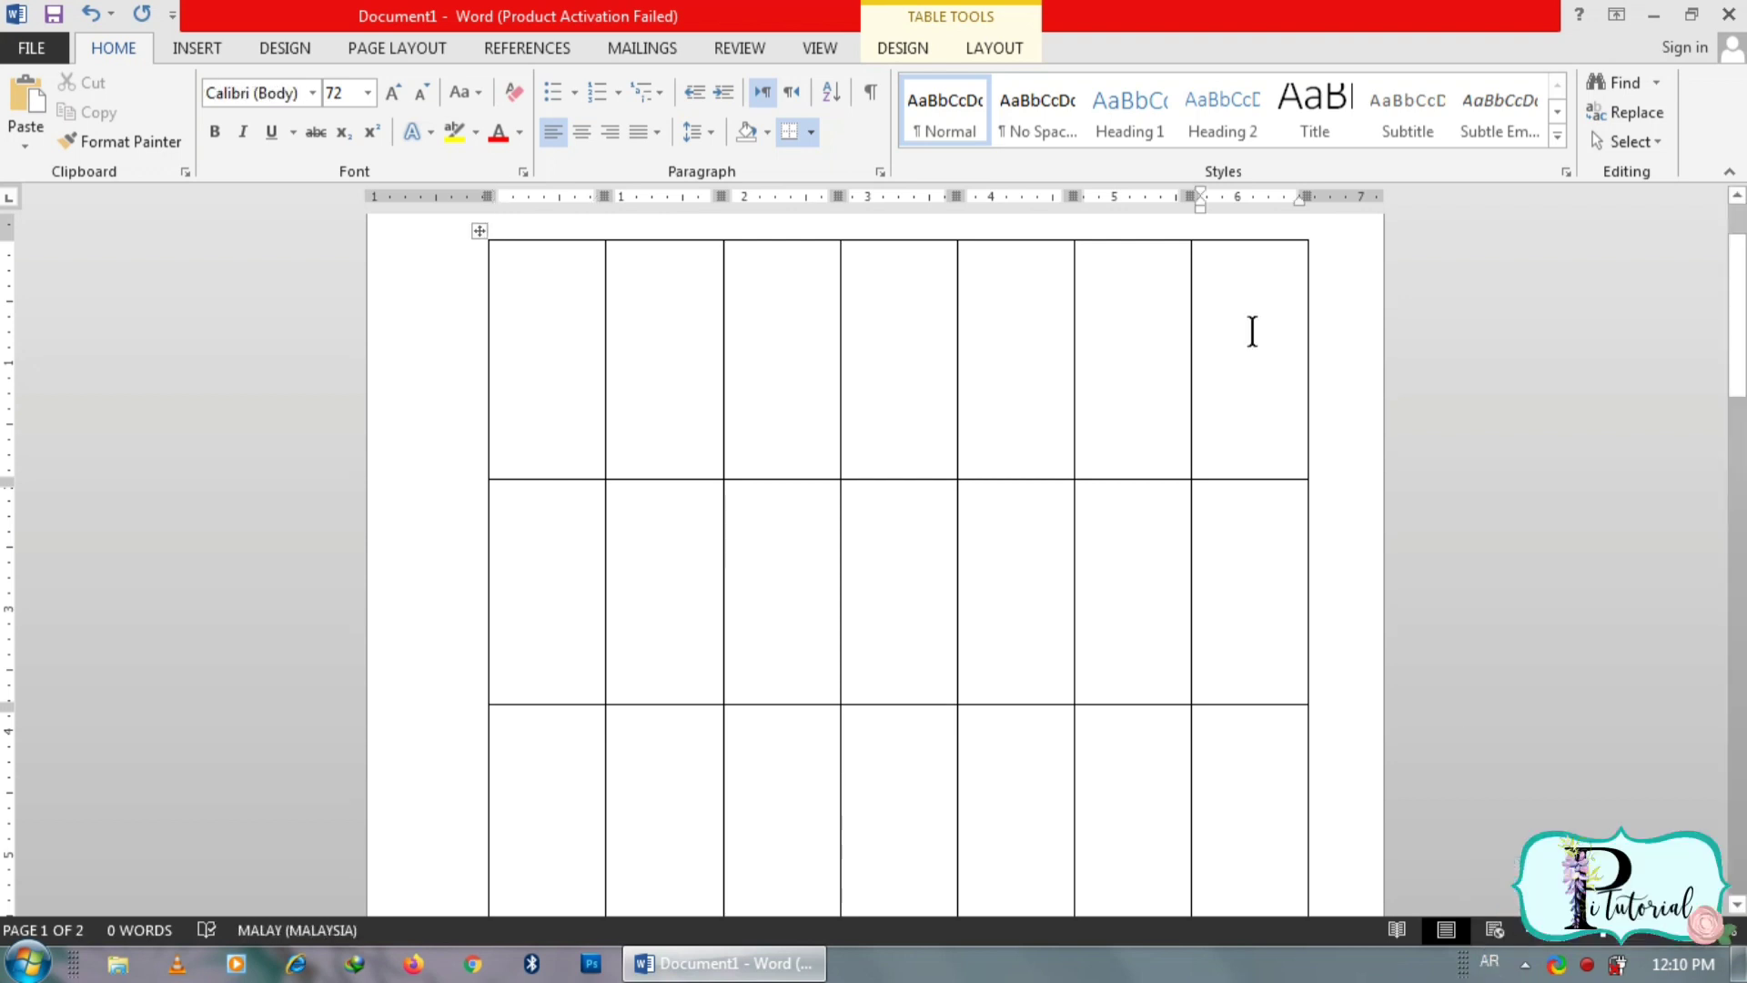
text(ا)
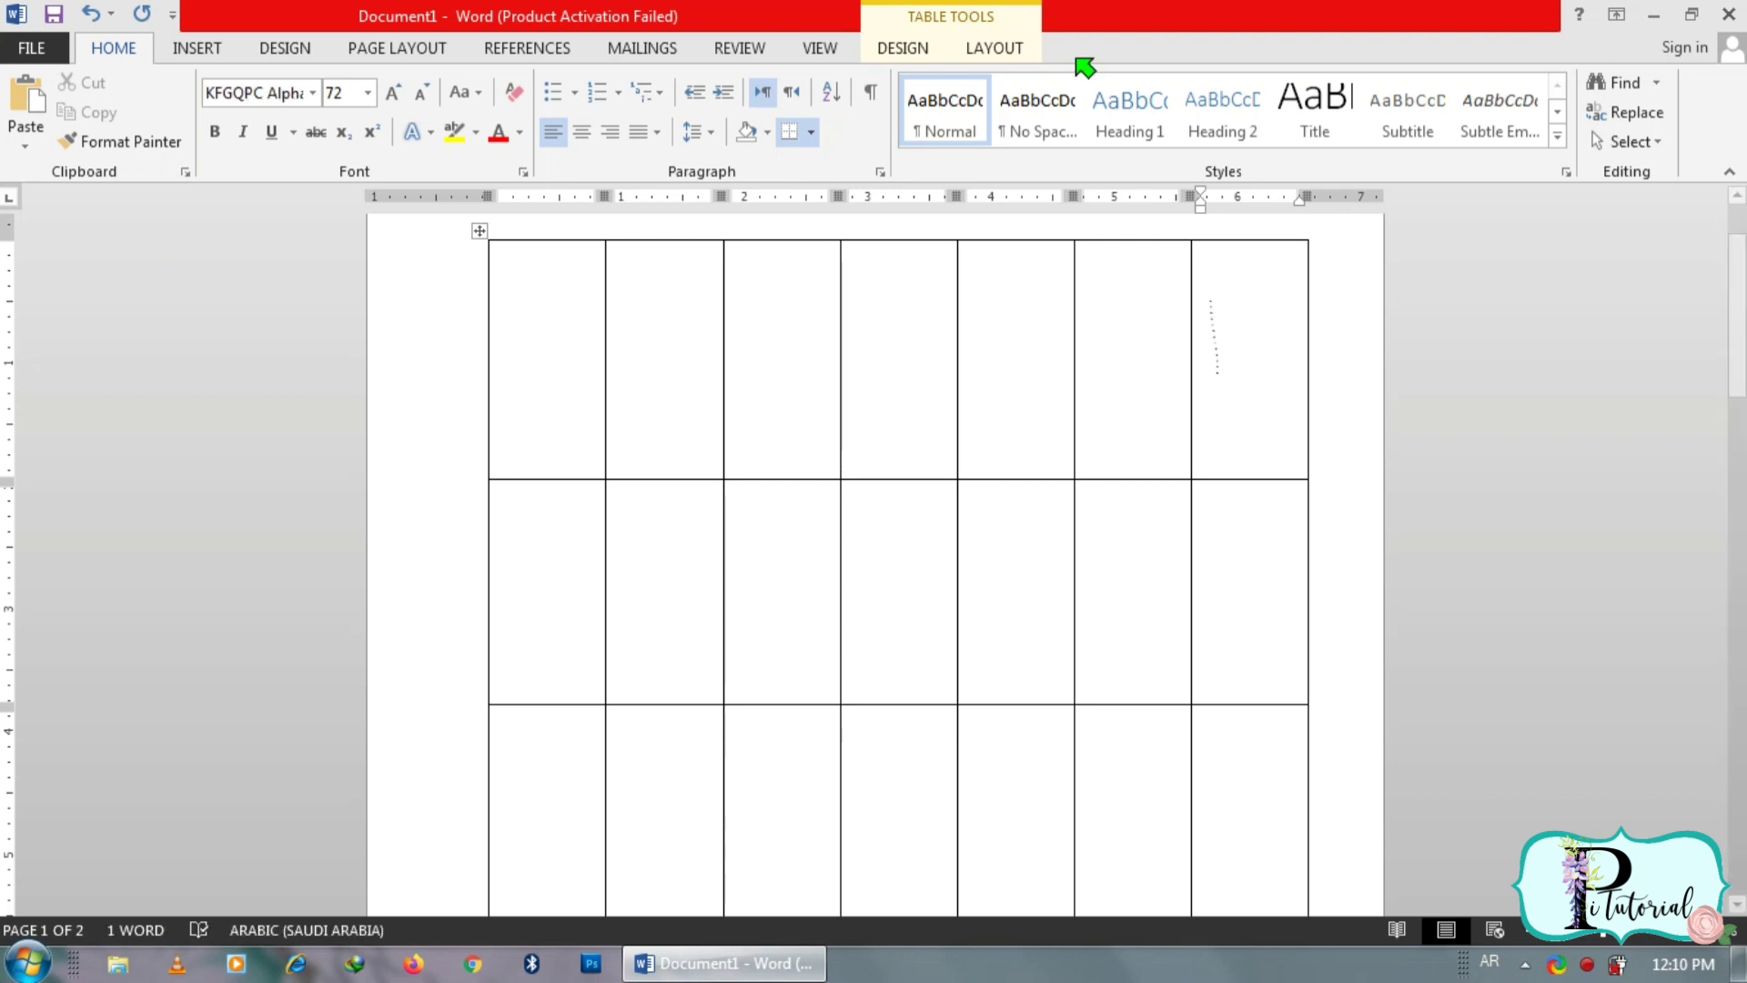
click(29, 963)
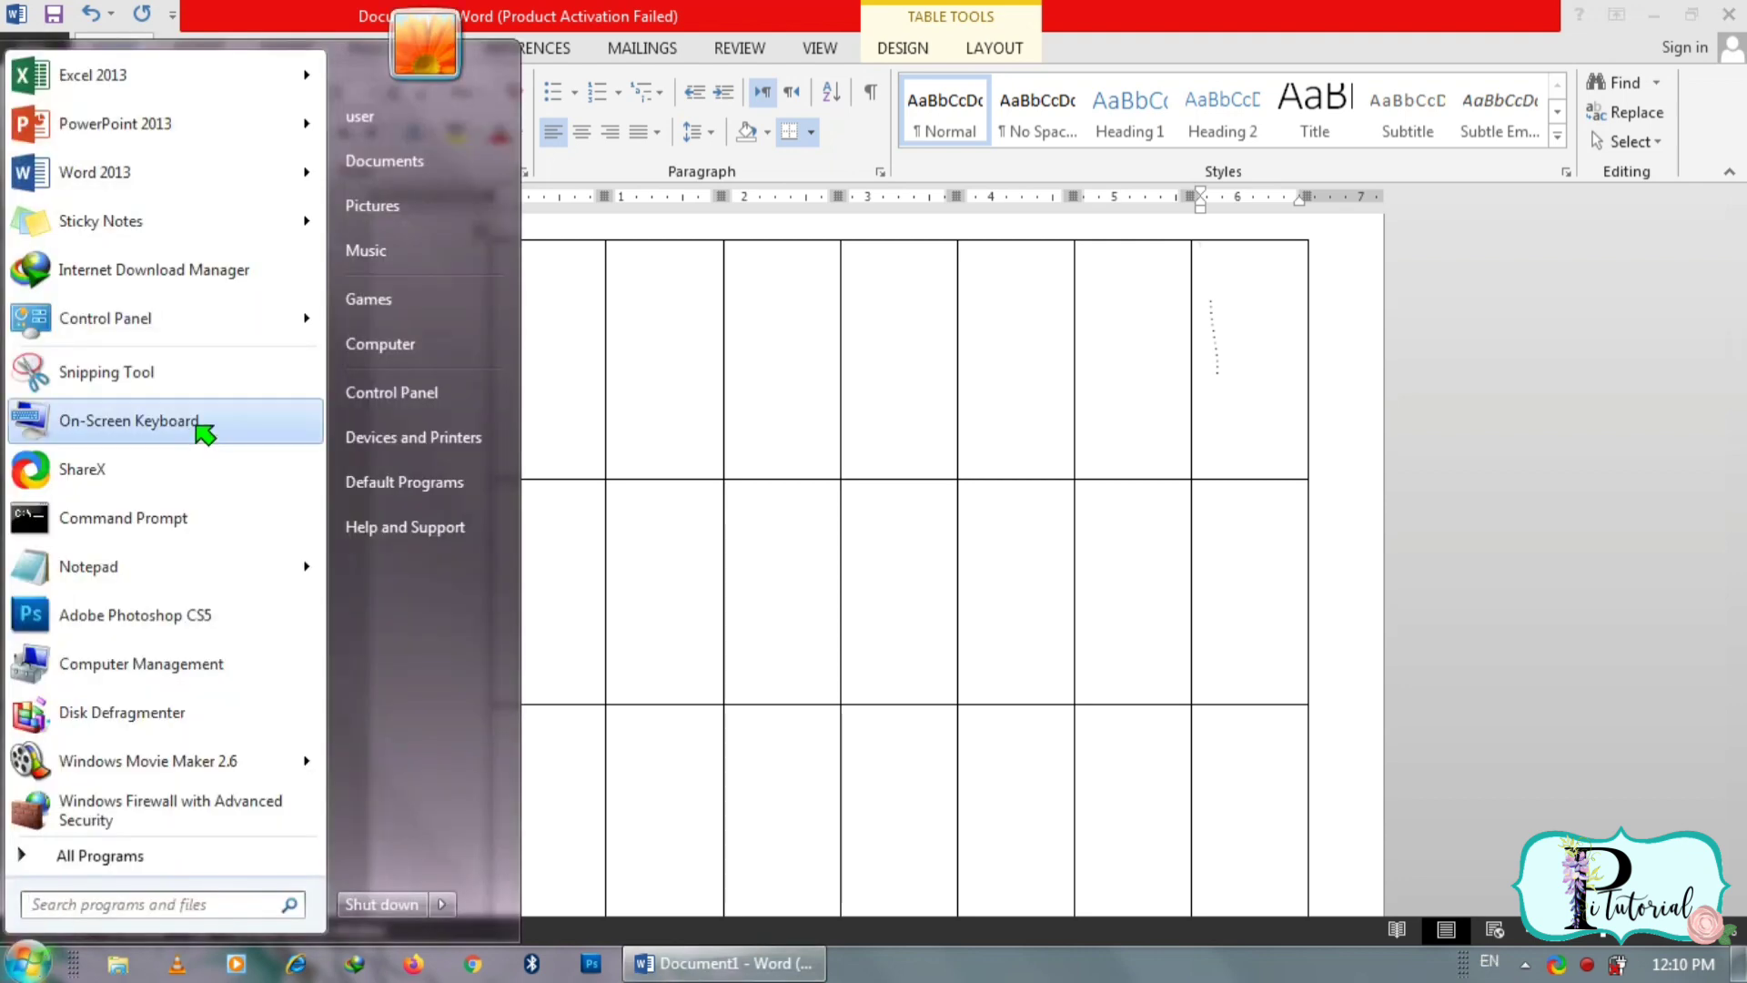
Step: Launch the On-Screen Keyboard, move it higher, and set input to Arabic
click(195, 428)
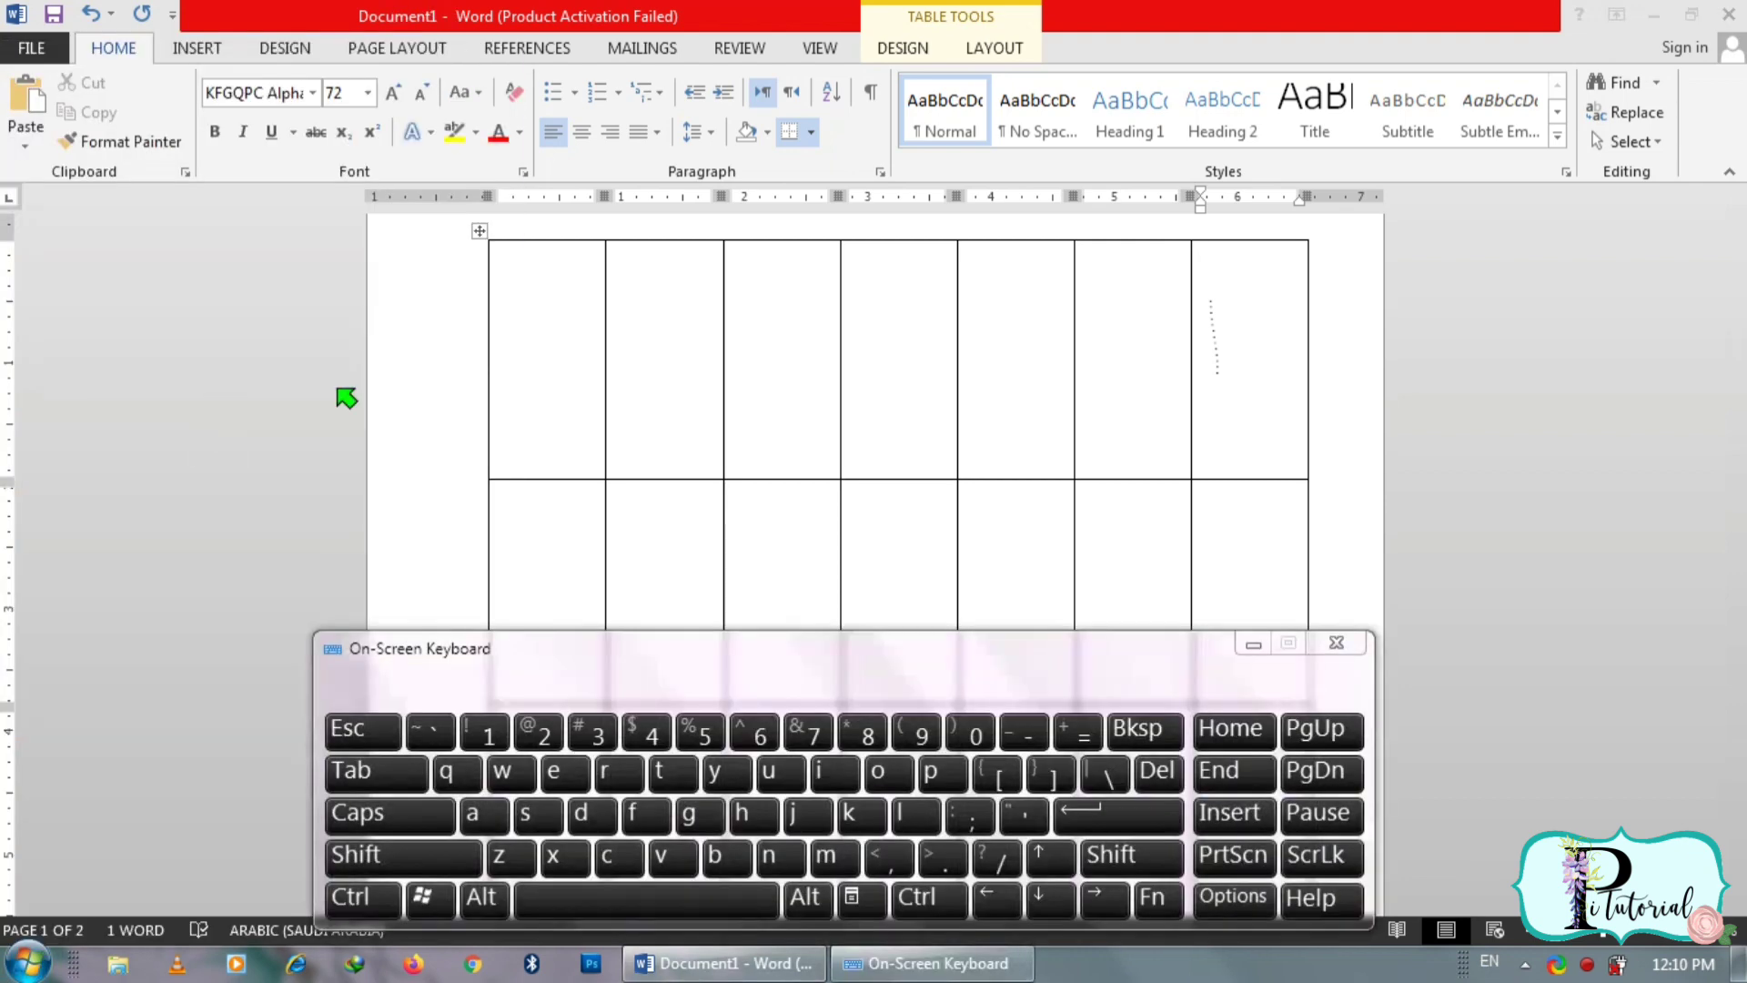
drag(932, 647, 977, 521)
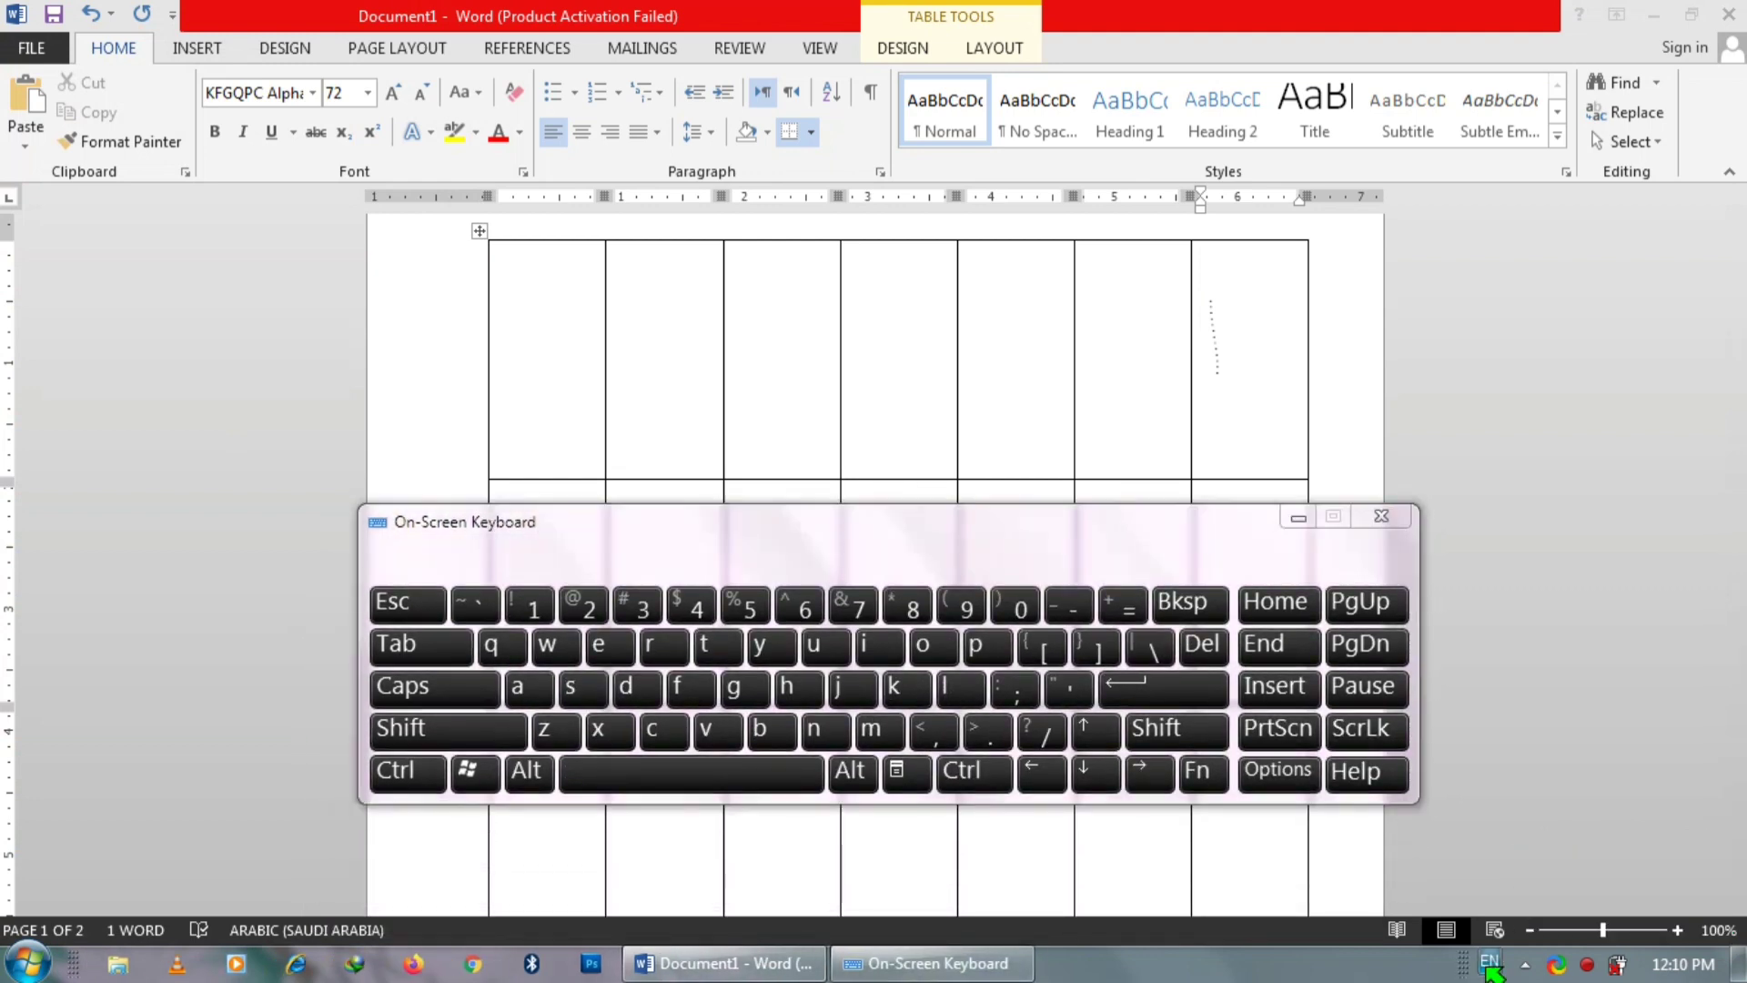
click(1493, 971)
click(1520, 892)
Step: Fill the first row's remaining cells with ب, ت, ث, ج, ح and خ
click(1134, 358)
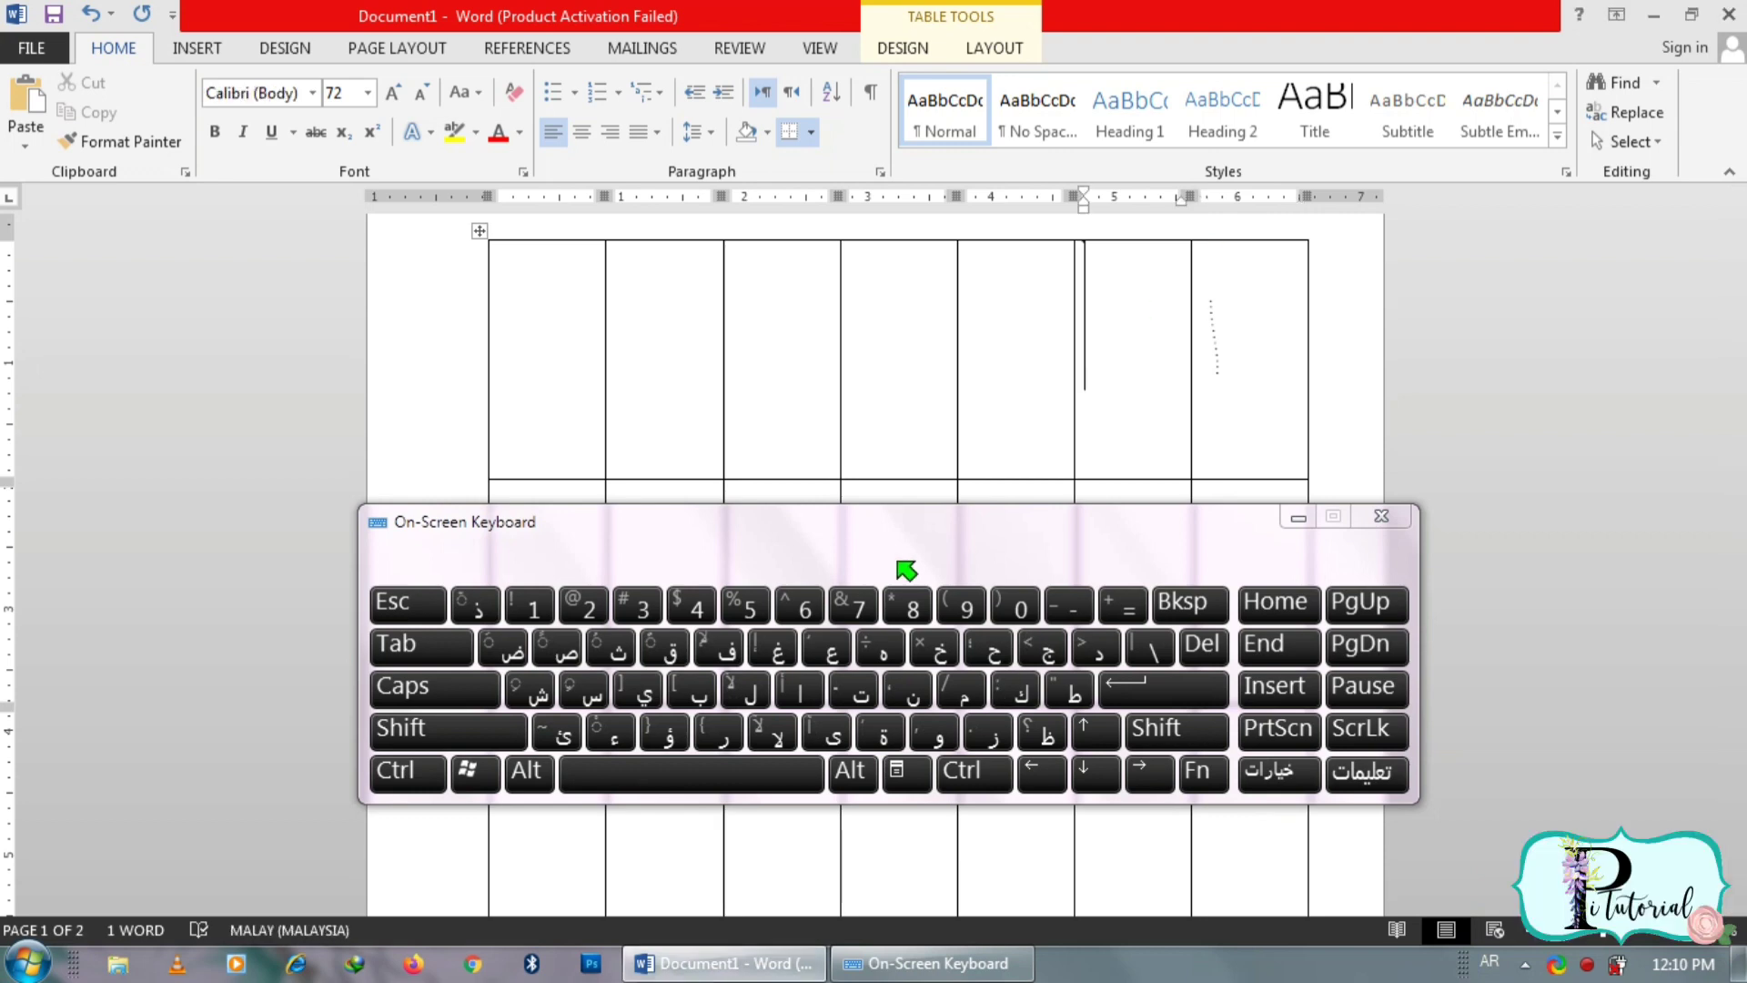
click(694, 689)
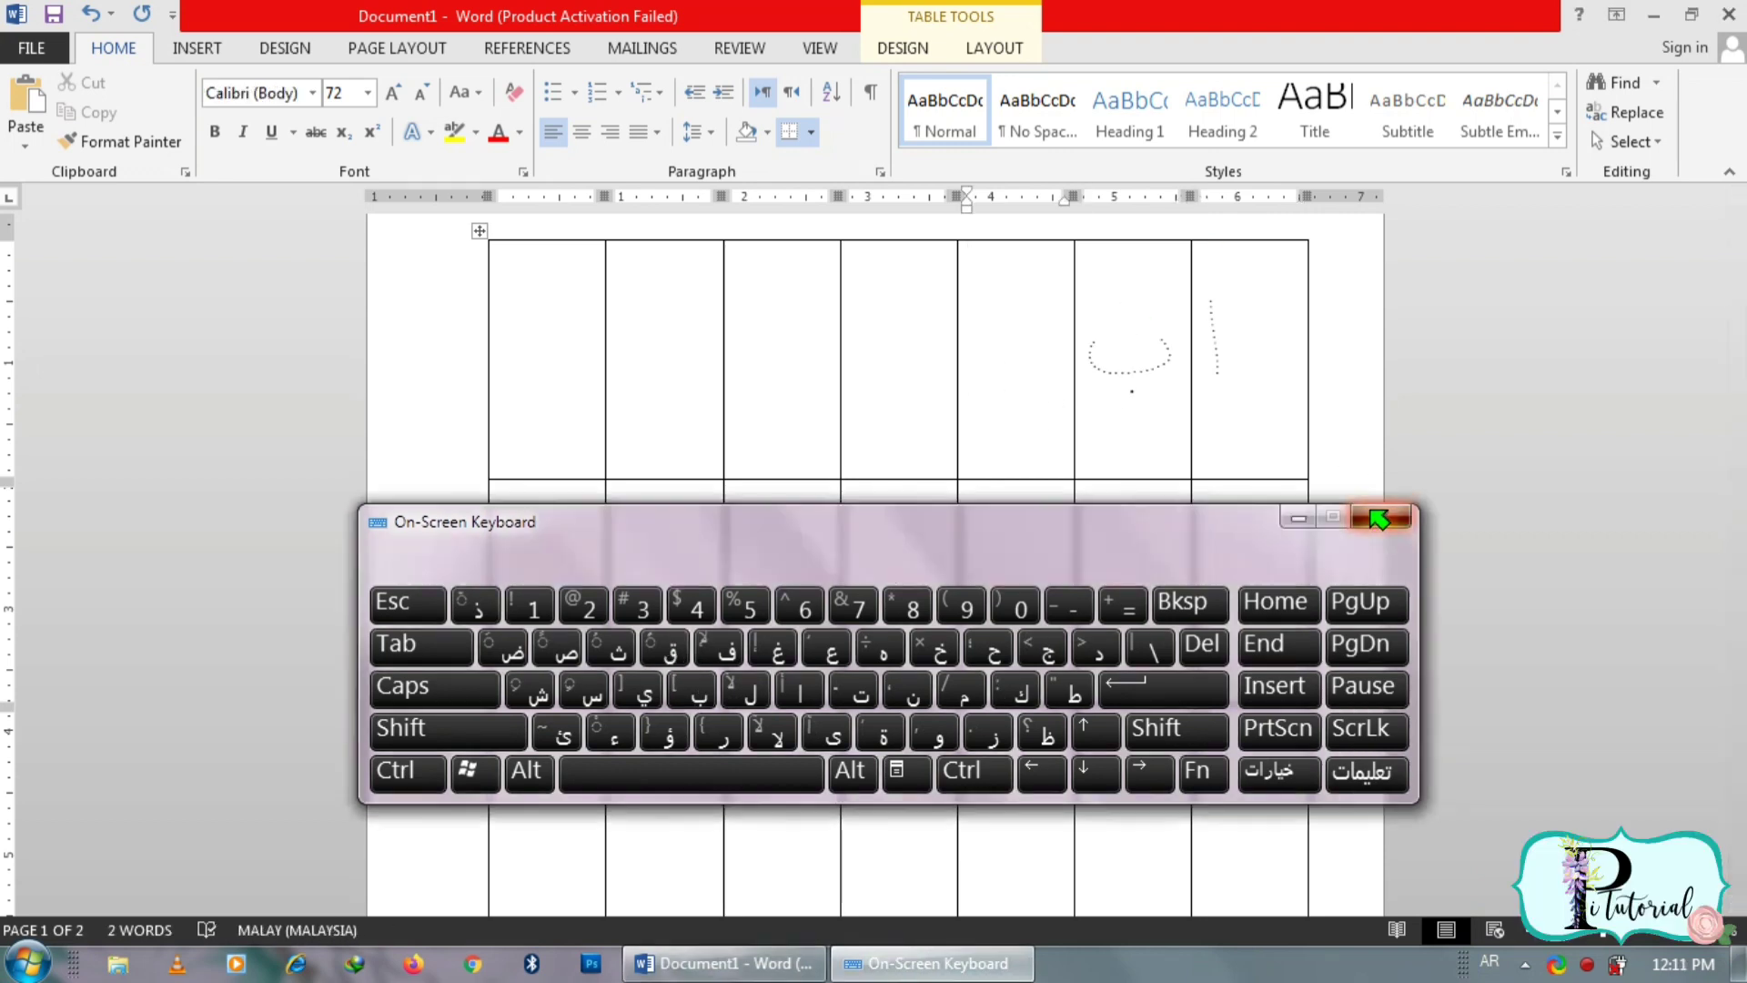
click(1378, 519)
text(ت)
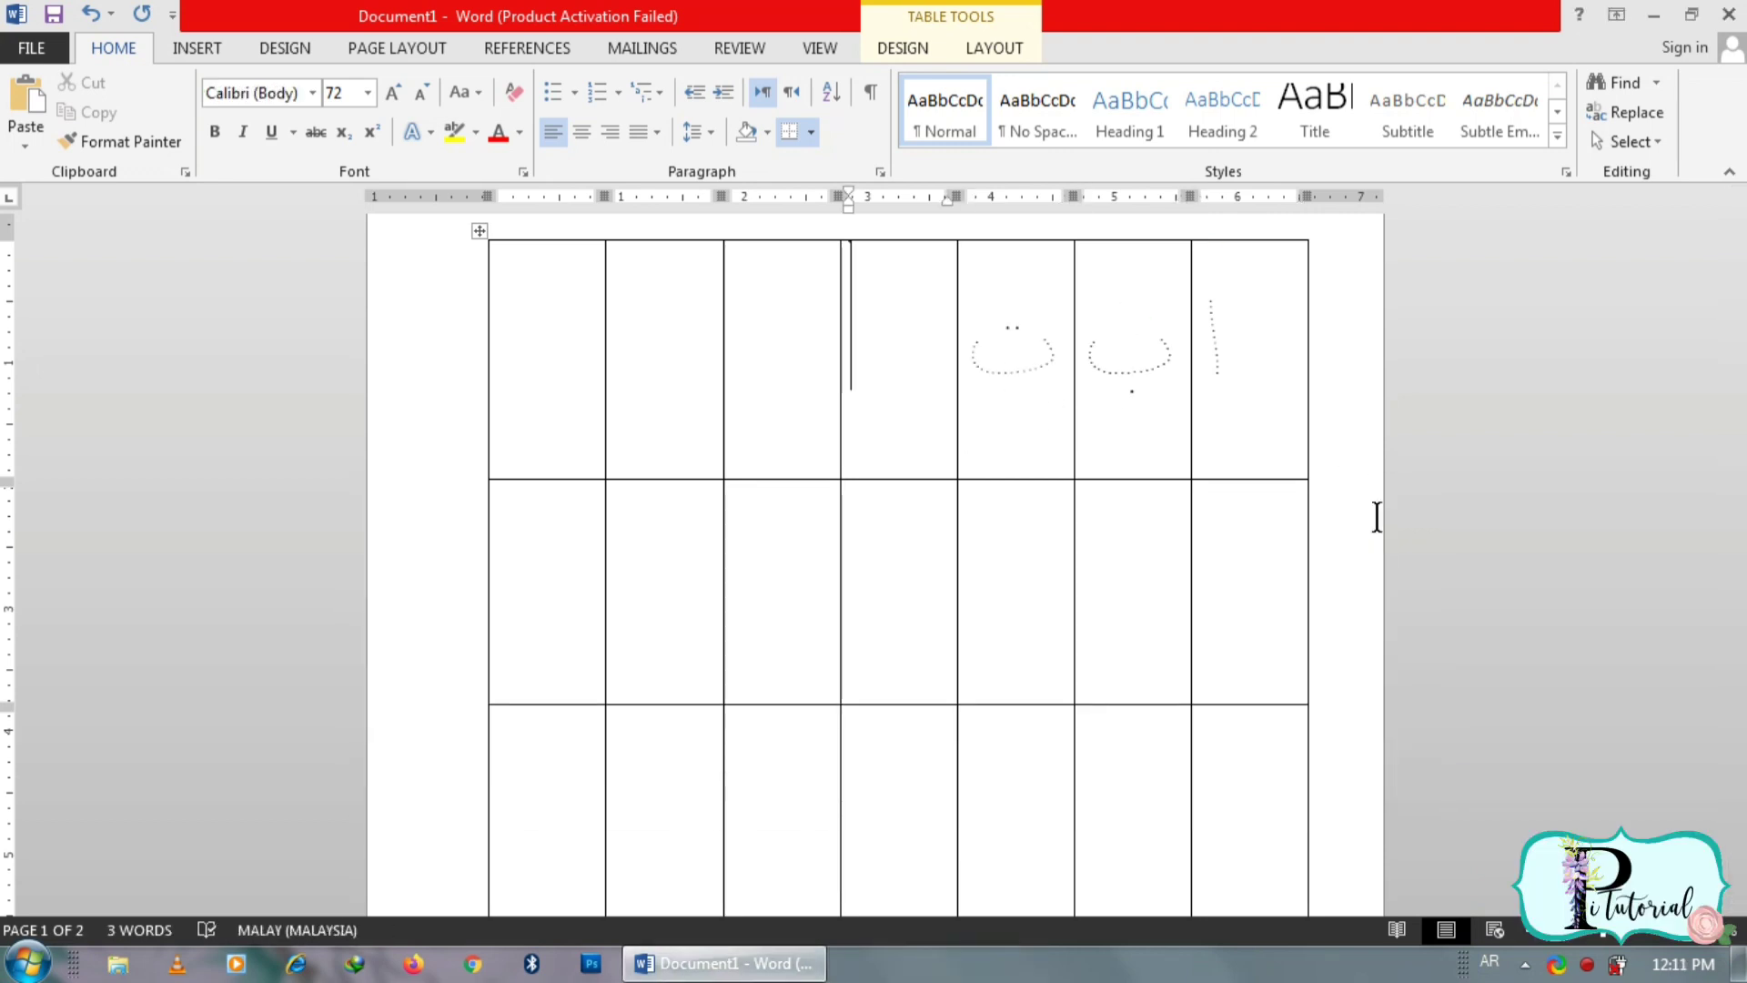
text(ث)
key(Tab)
text(ج)
key(Tab)
text(ح)
right_click(567, 389)
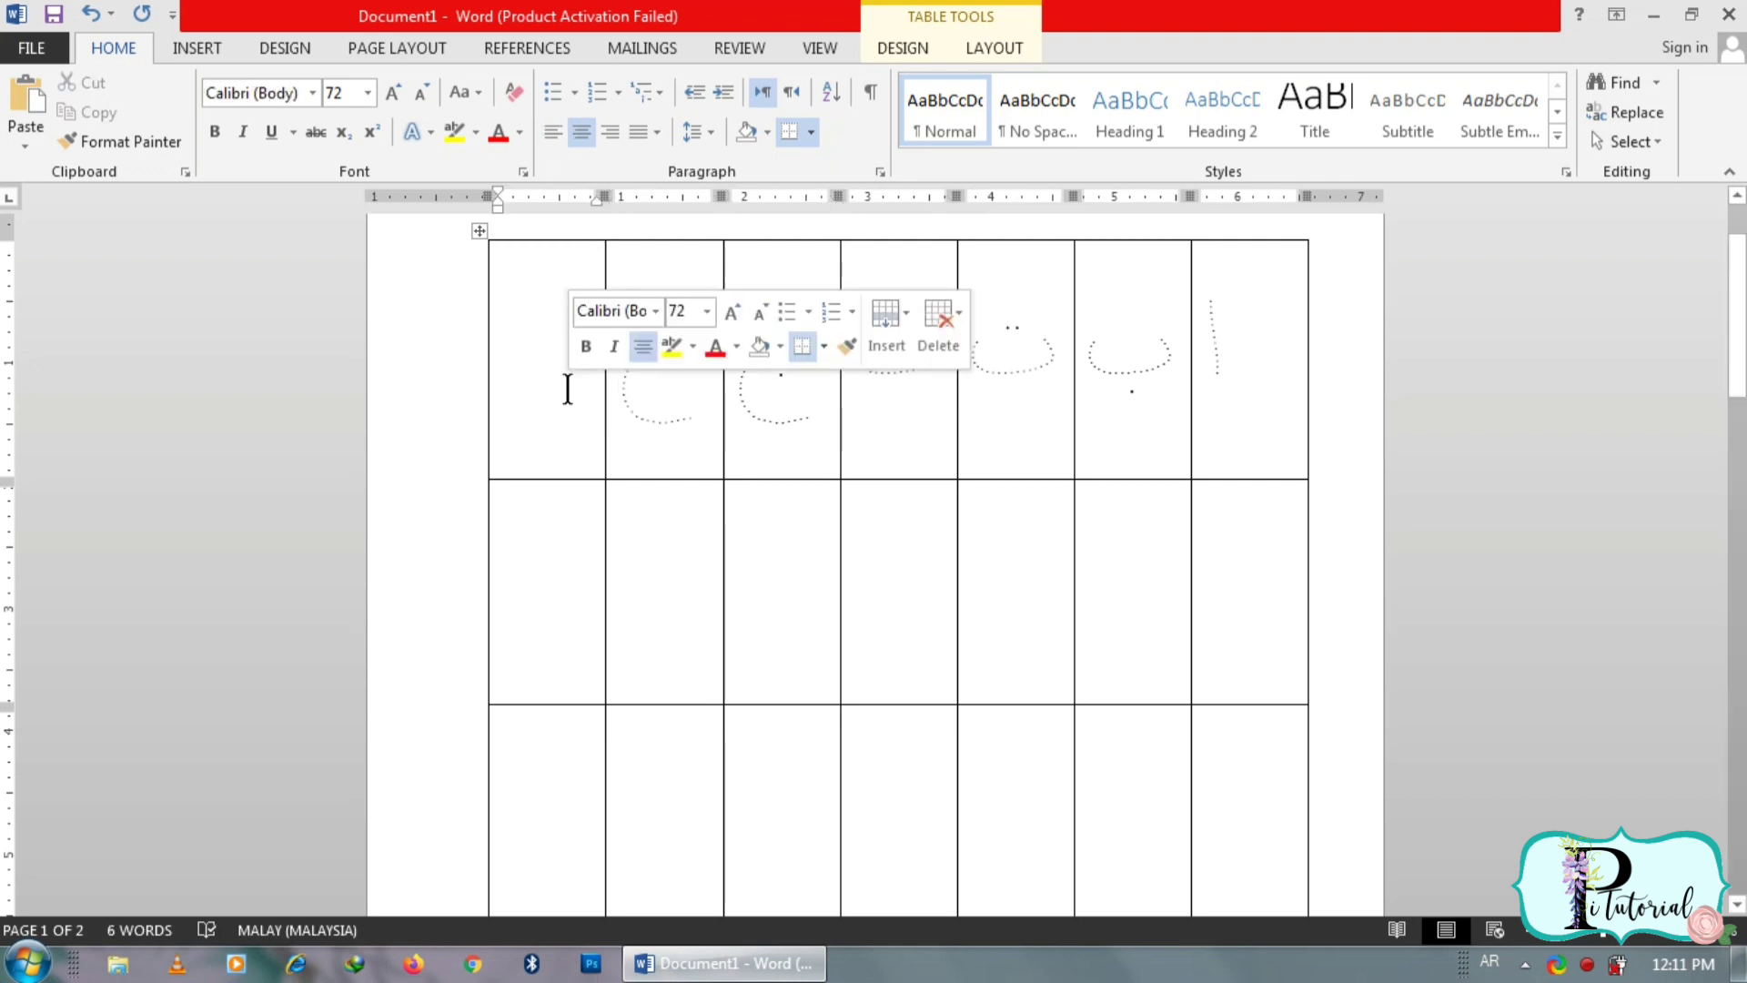
text(خ)
Step: Copy the letter row into all remaining table rows
drag(507, 359, 1066, 445)
click(507, 577)
drag(507, 577, 1129, 910)
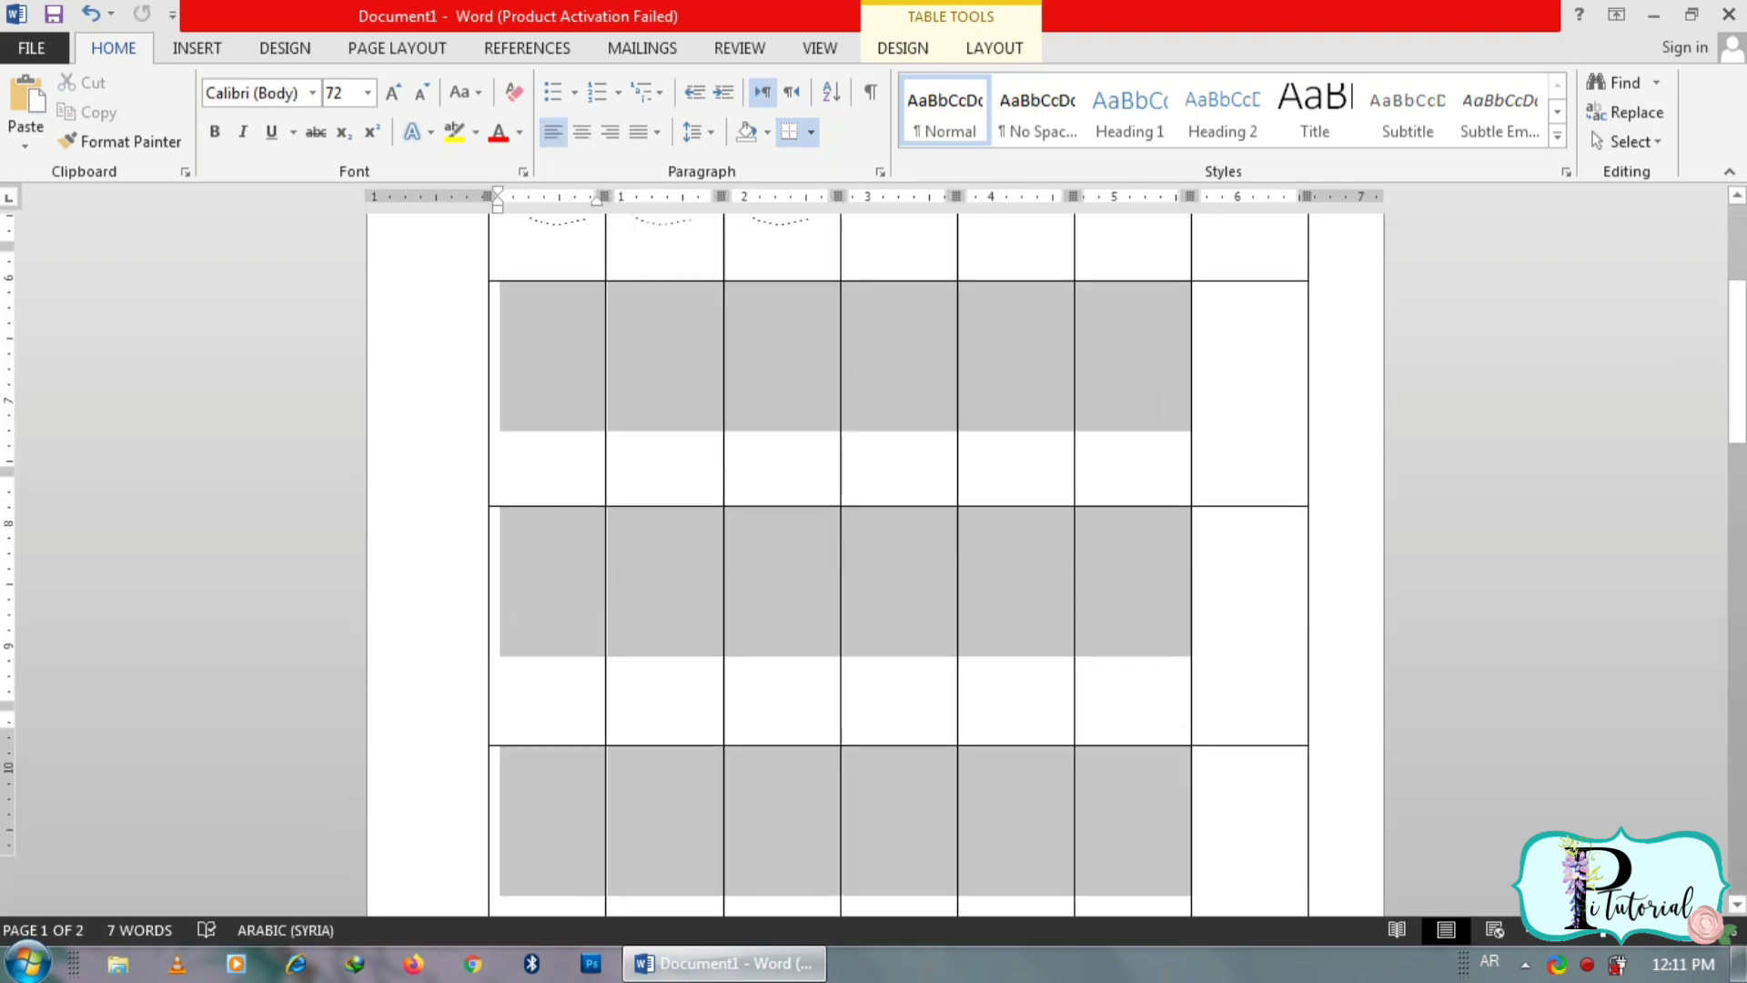
key(ctrl+v)
Step: Apply a table style with no borders to the table
drag(1737, 455, 1736, 218)
click(903, 47)
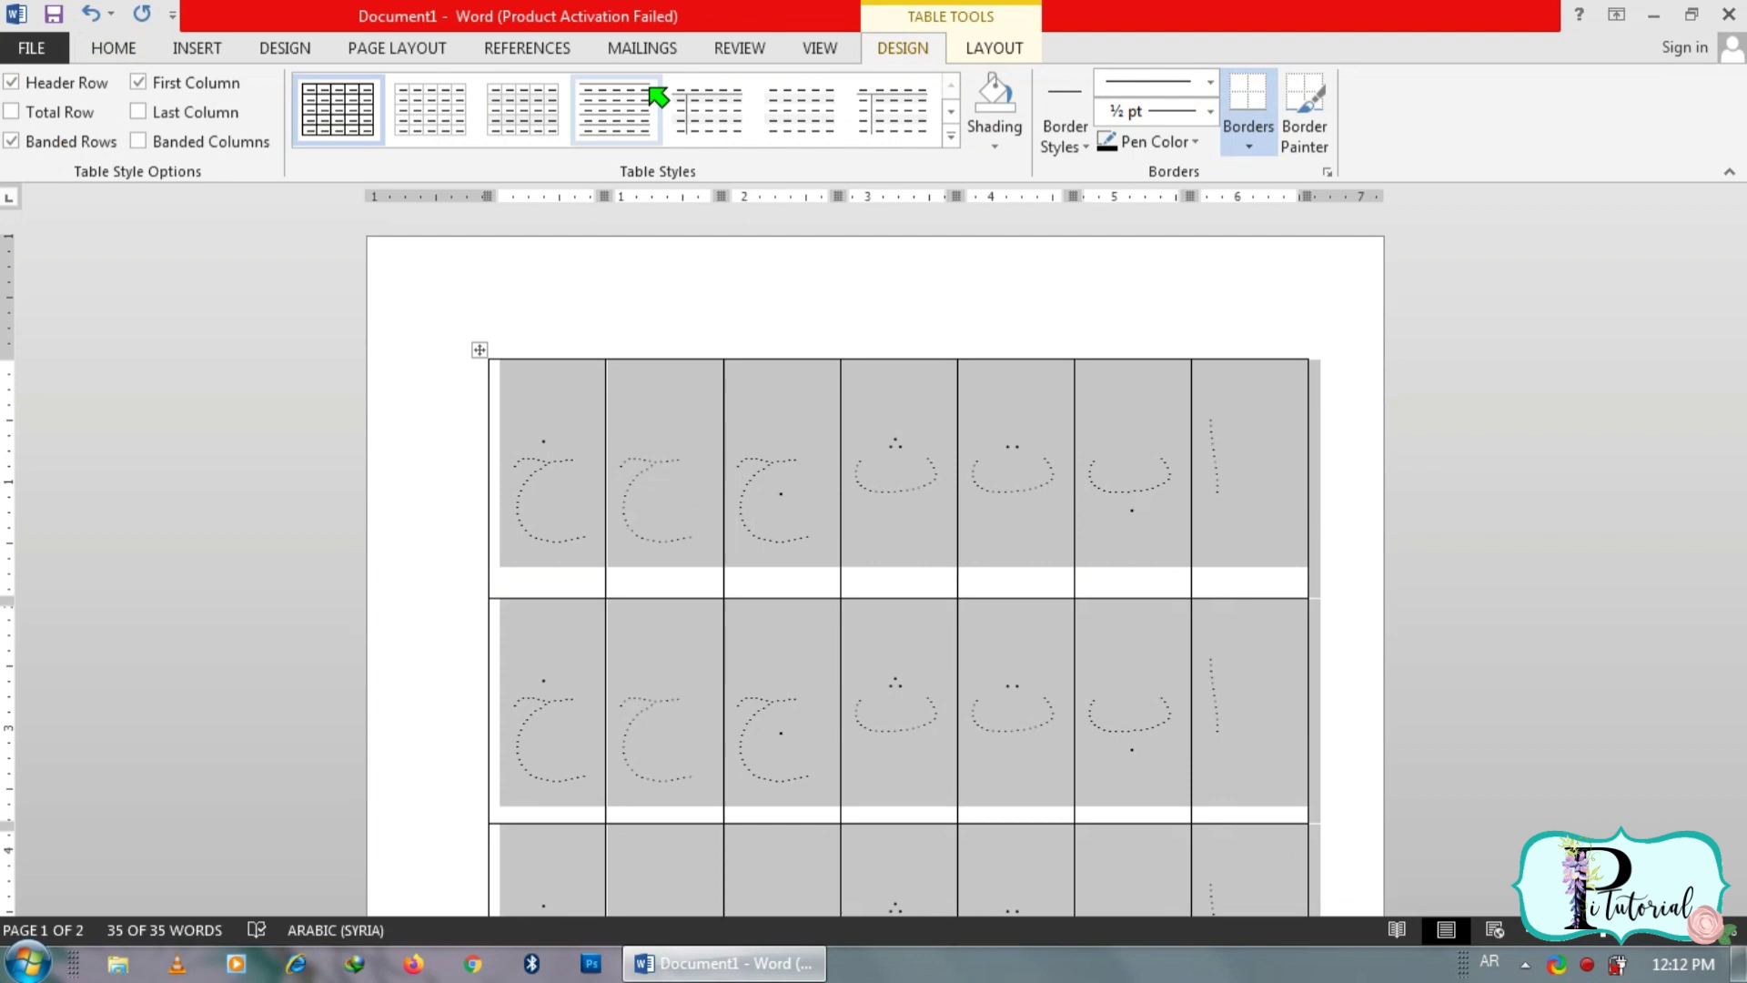
click(782, 125)
click(491, 261)
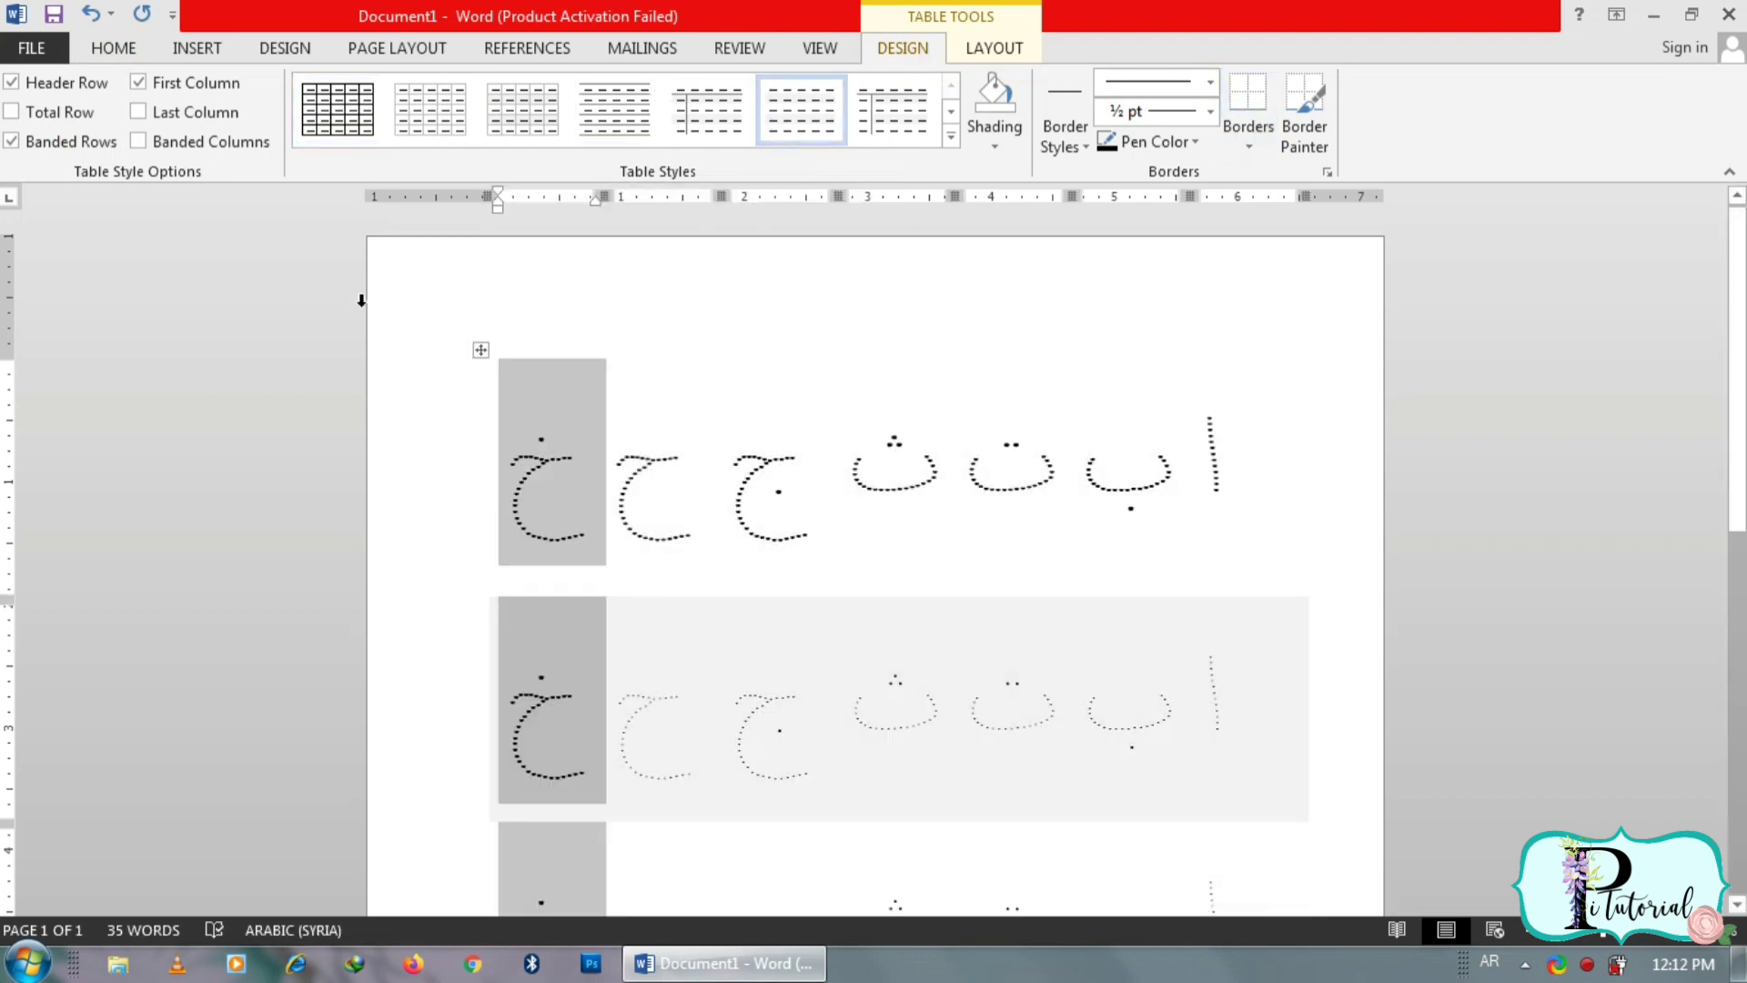
Step: Show the document's print preview from File > Print
click(123, 47)
click(32, 47)
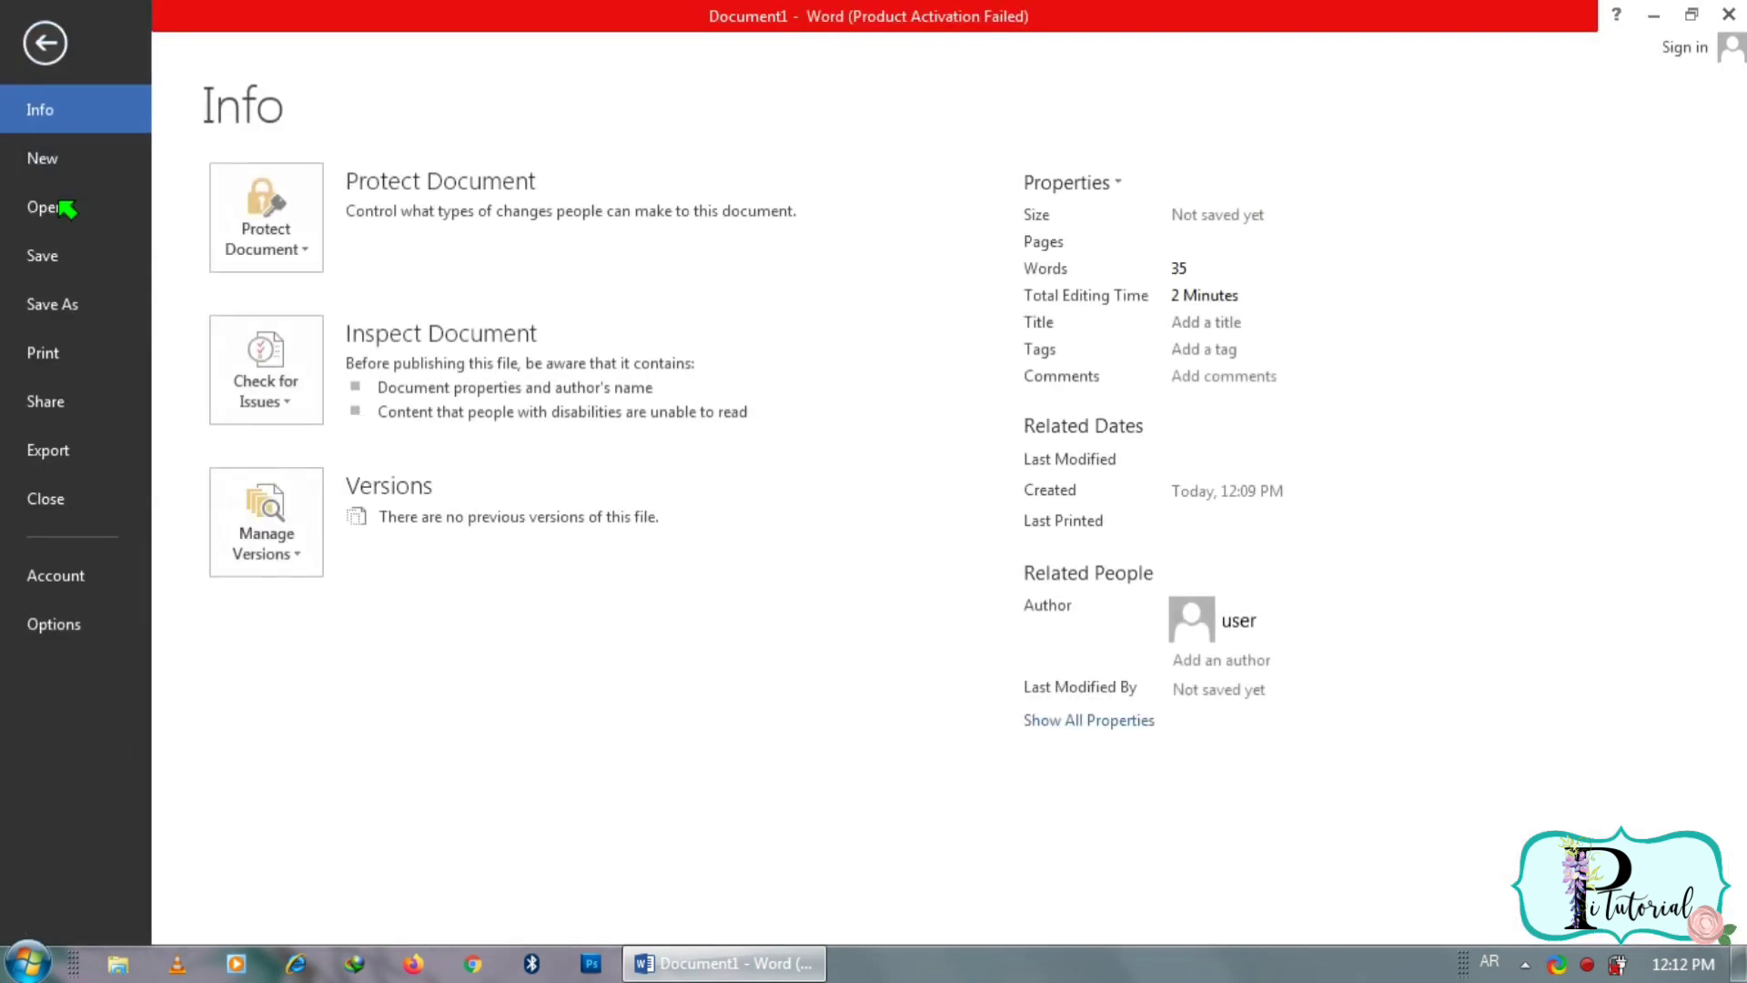
click(74, 354)
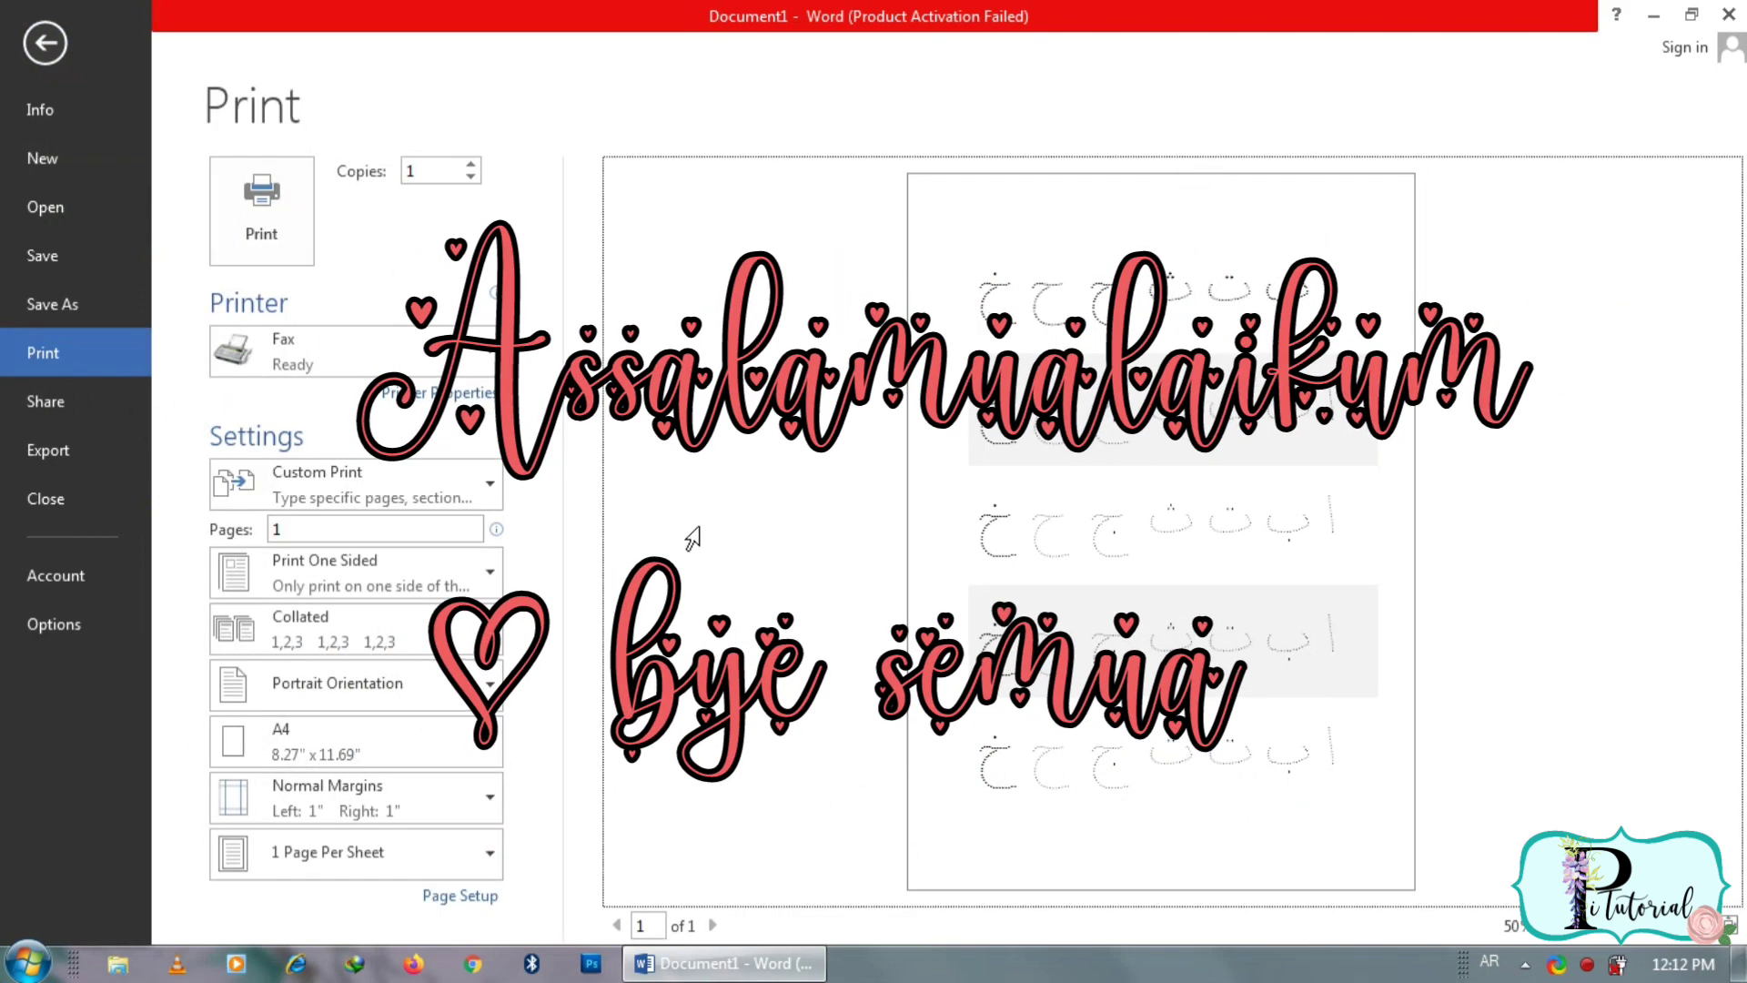